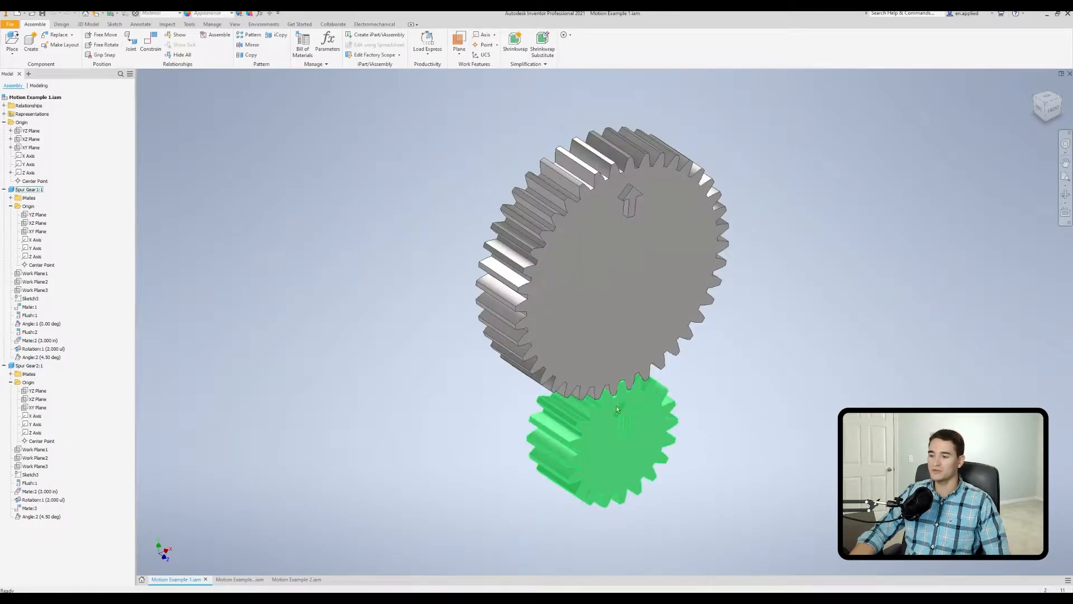
middle_click_drag(606, 441, 559, 443)
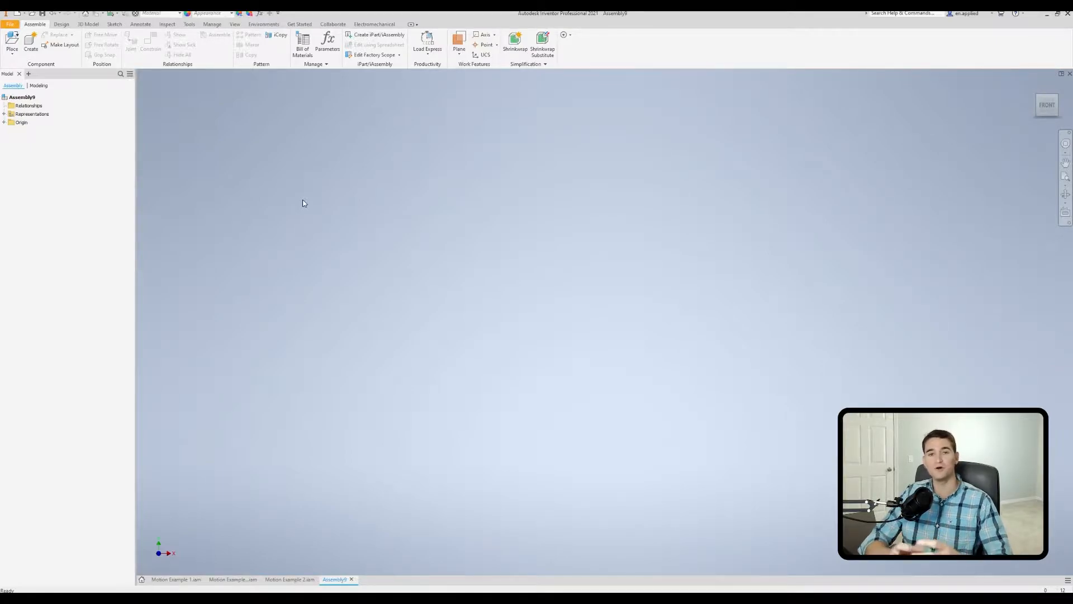
Place one instance of Spur Gear11.ipt in the empty assembly without grounding it at the origin.
left_click(12, 40)
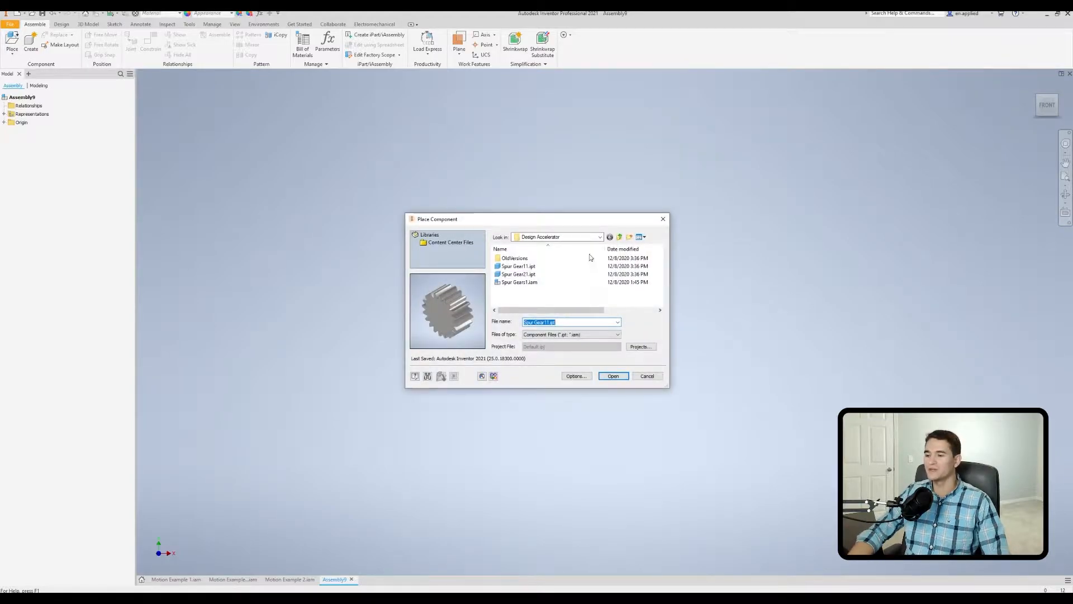
mouse_move(553, 274)
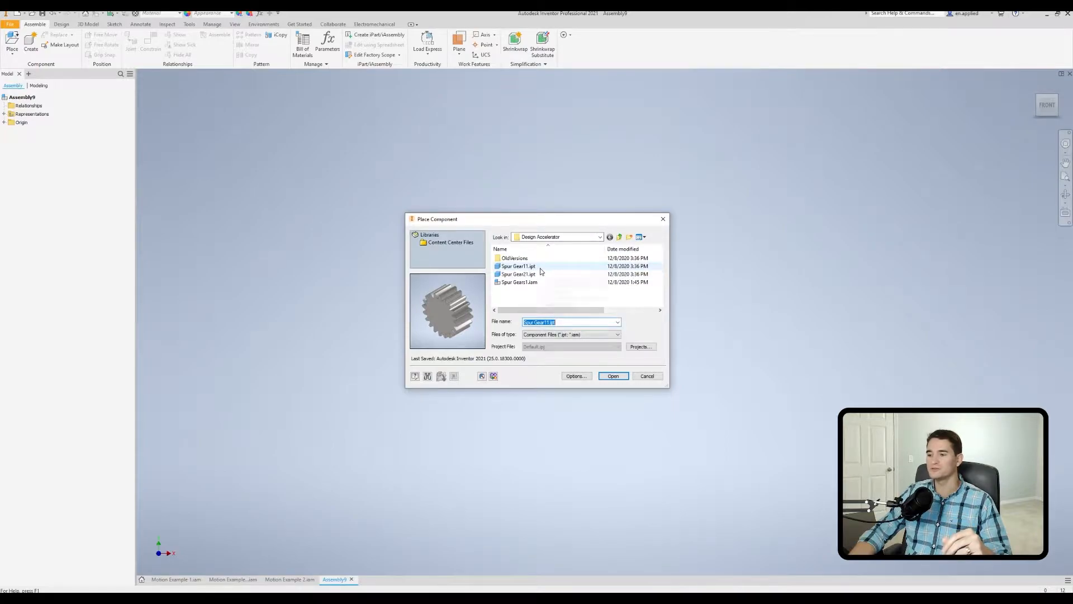
double_click(540, 269)
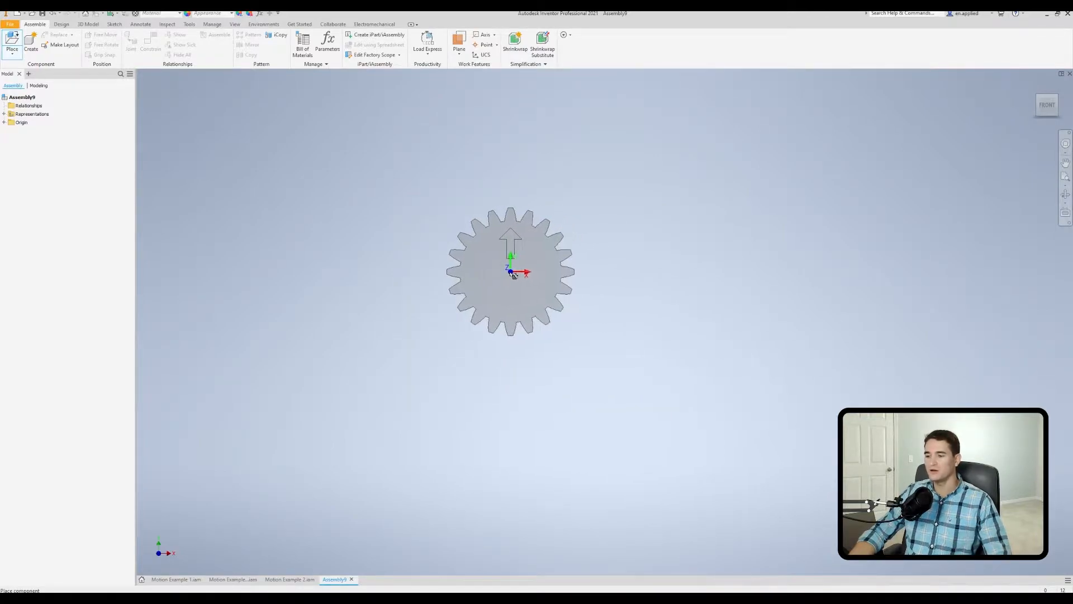
middle_click_drag(506, 287, 529, 307, "shift")
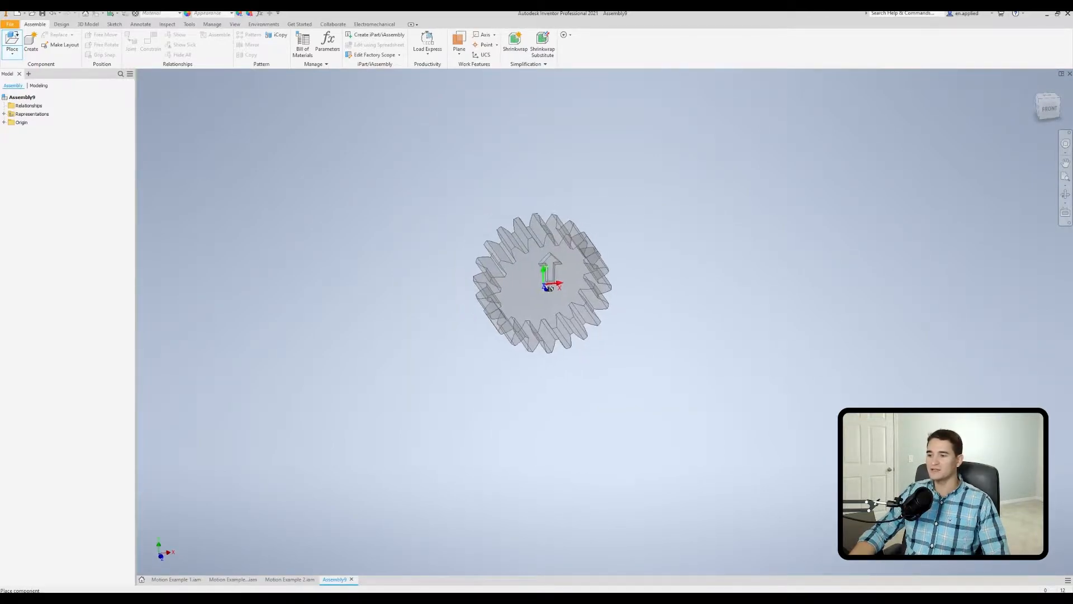
left_click(541, 279)
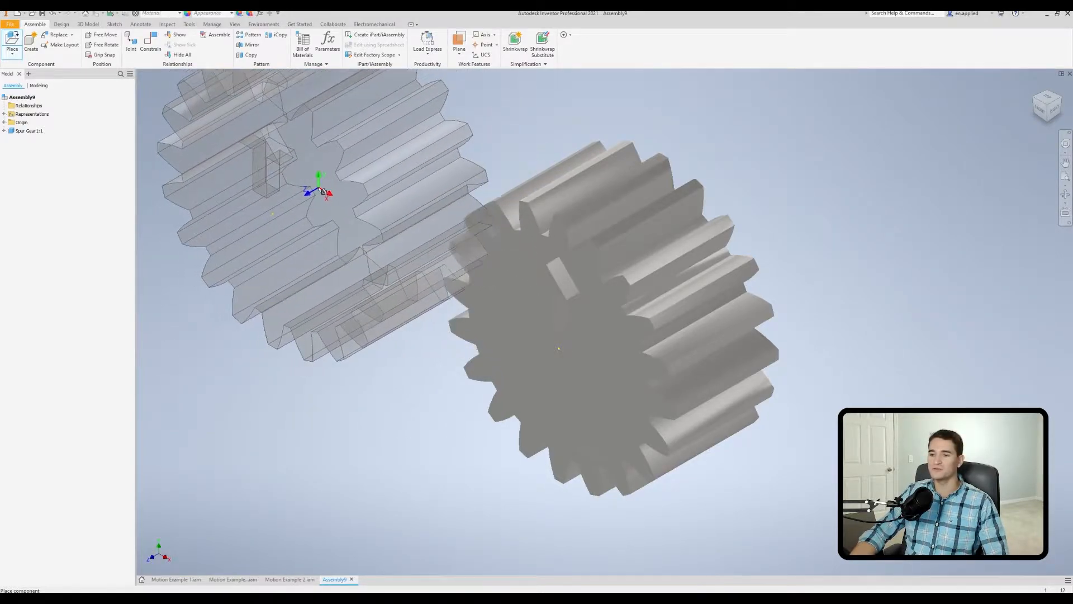
right_click(322, 191)
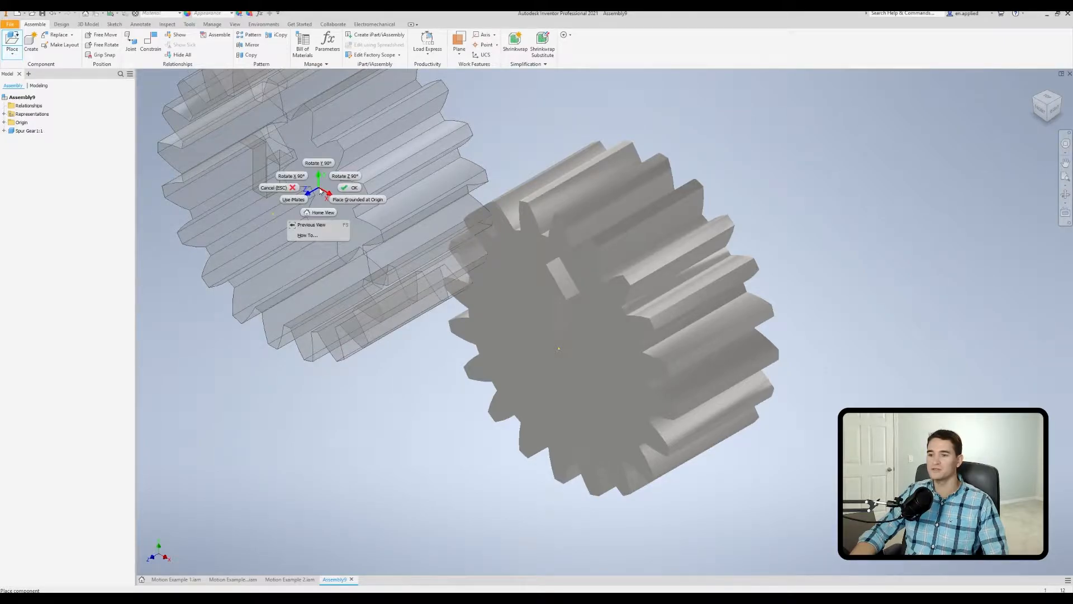
left_click(349, 188)
scroll(356, 223, "down", 3)
middle_click_drag(356, 224, 405, 266)
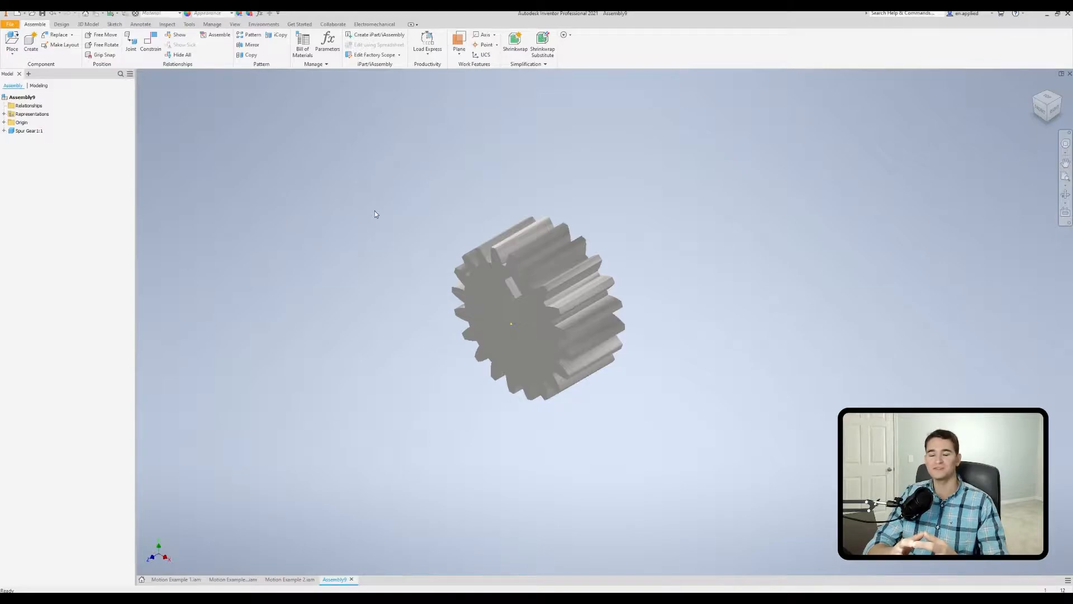
Mate the gear's Z axis to the assembly's Z axis with a 0.000 in offset.
middle_click_drag(337, 255, 445, 286, "shift")
left_click(4, 130)
left_click(11, 147)
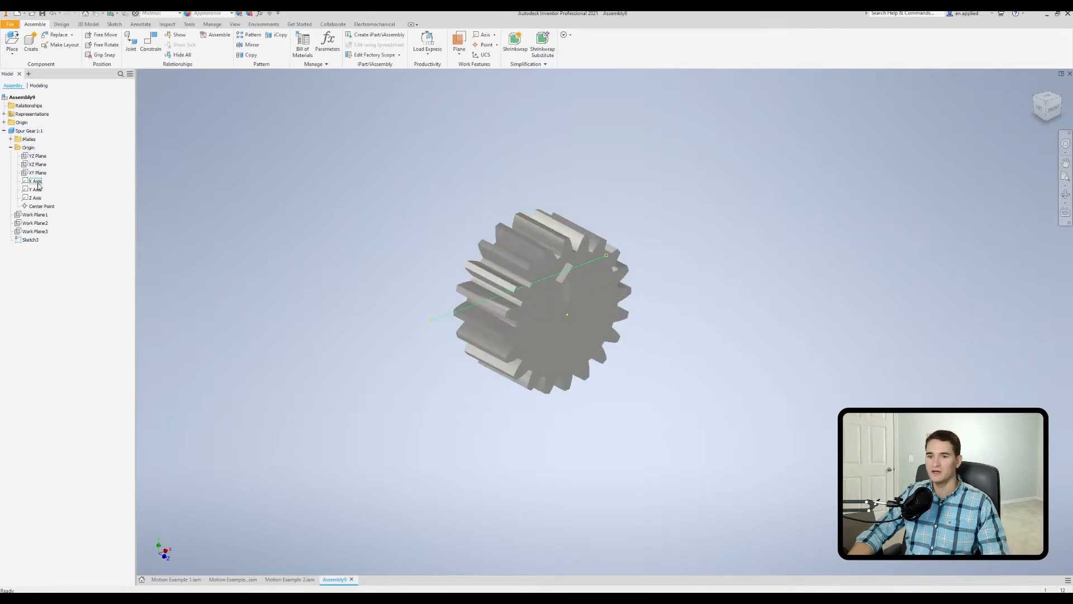
left_click(37, 198)
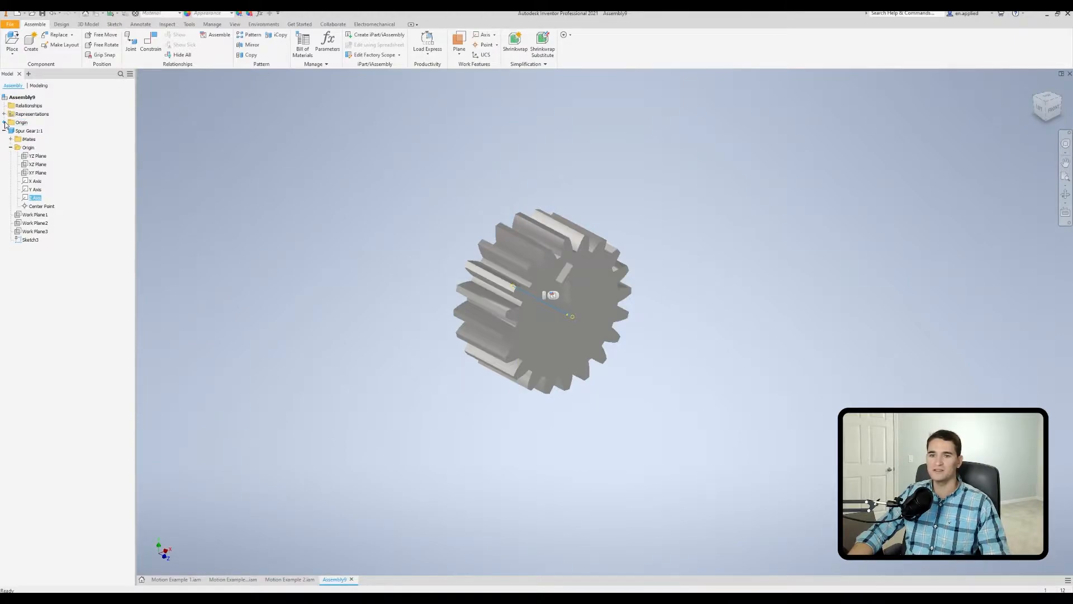
left_click(151, 42)
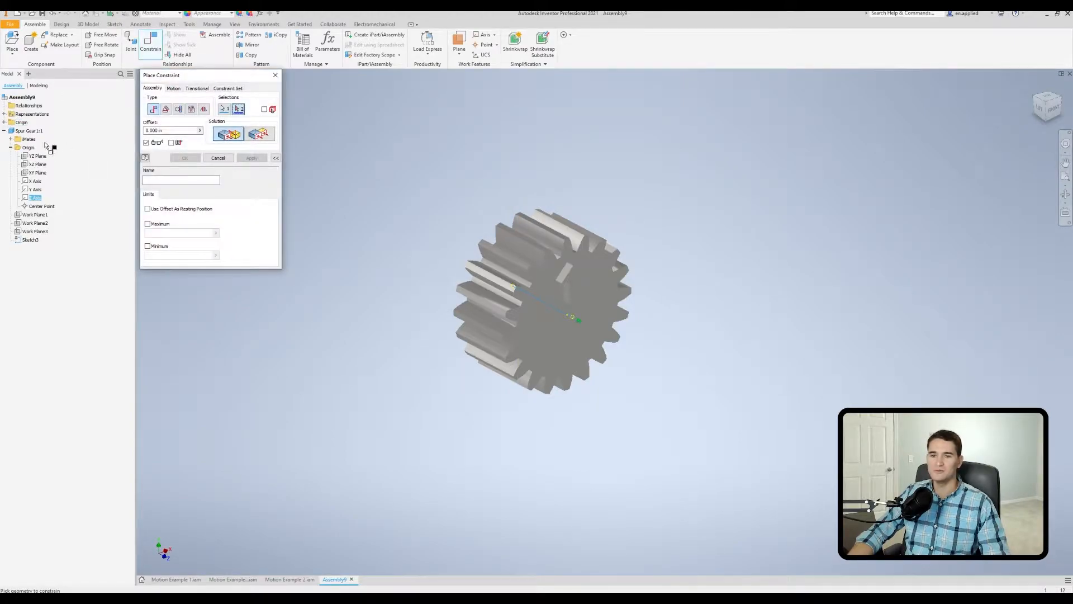
left_click(4, 122)
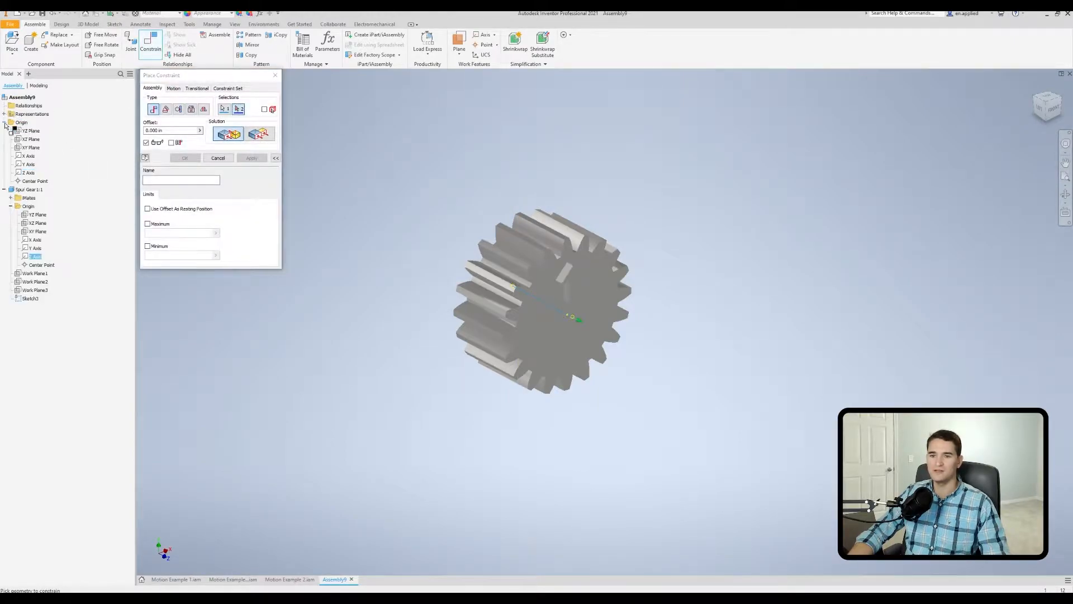
left_click(29, 172)
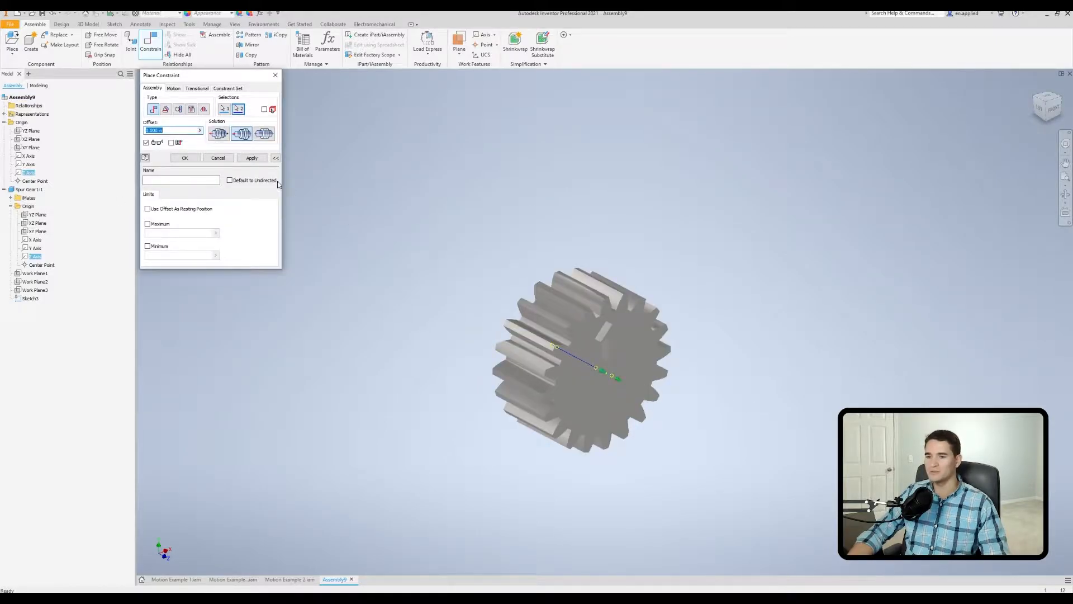
left_click(250, 158)
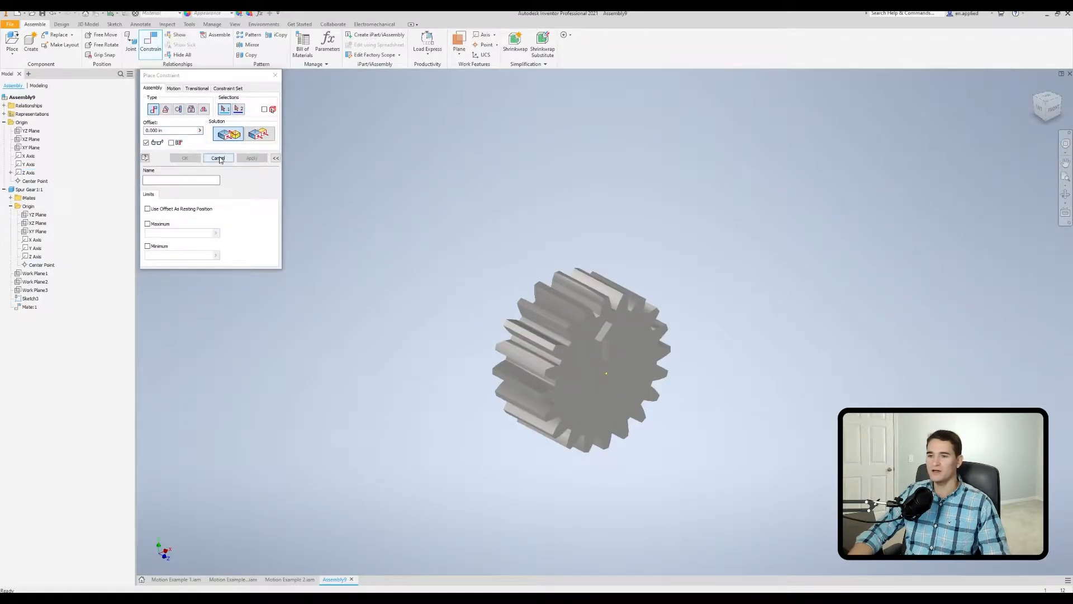
left_click(220, 159)
Mate the gear's flat end face to the assembly's XY Plane with a 0.000 in offset.
scroll(367, 340, "down", 1)
middle_click_drag(366, 338, 314, 283)
left_click_drag(452, 321, 494, 307)
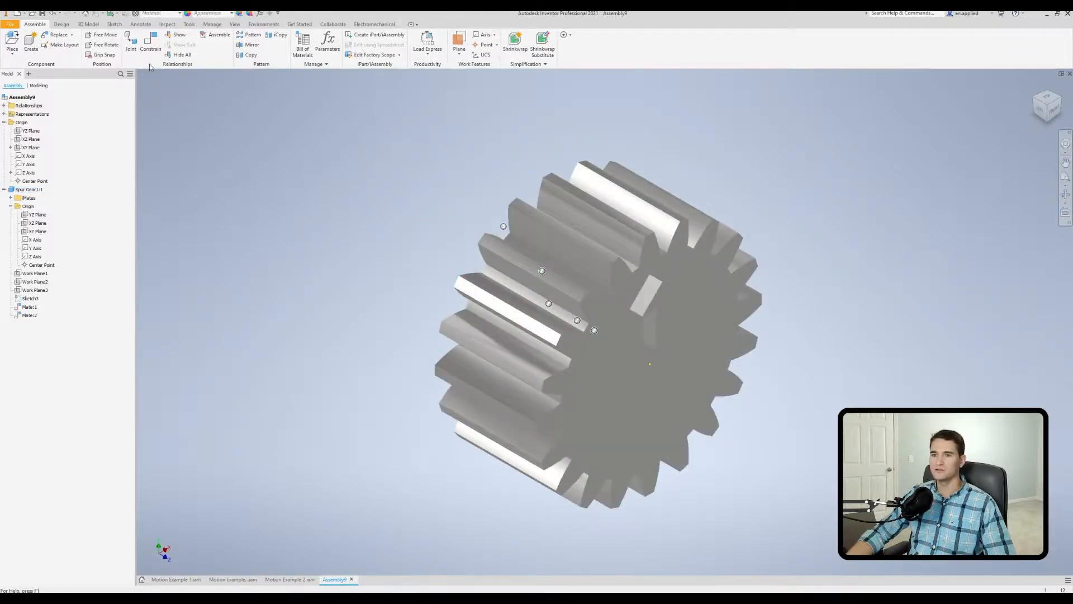
left_click(151, 50)
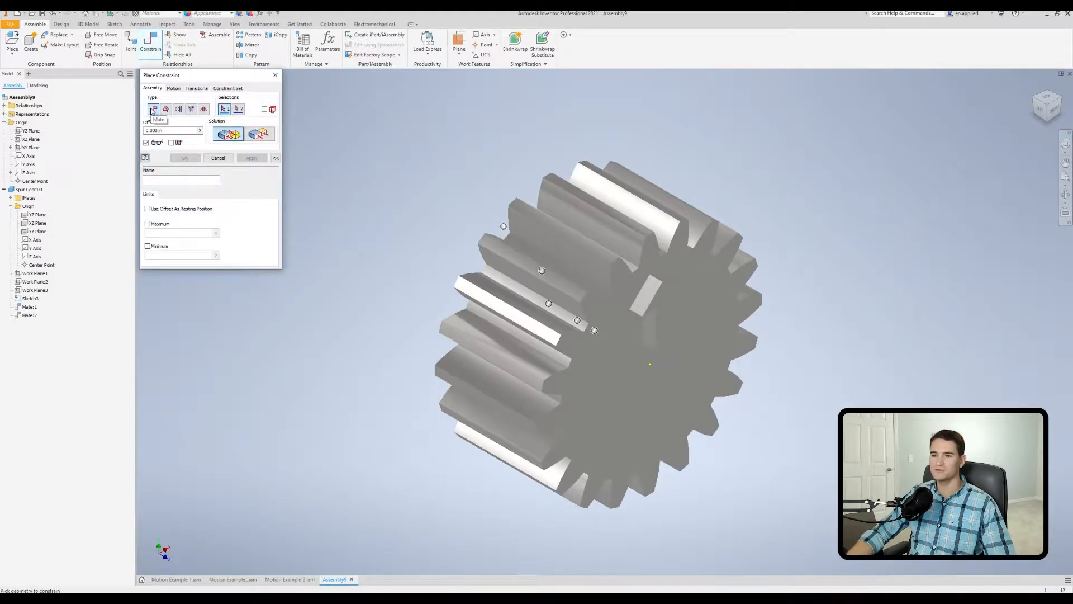
middle_click_drag(421, 267, 512, 309, "shift")
left_click(511, 309)
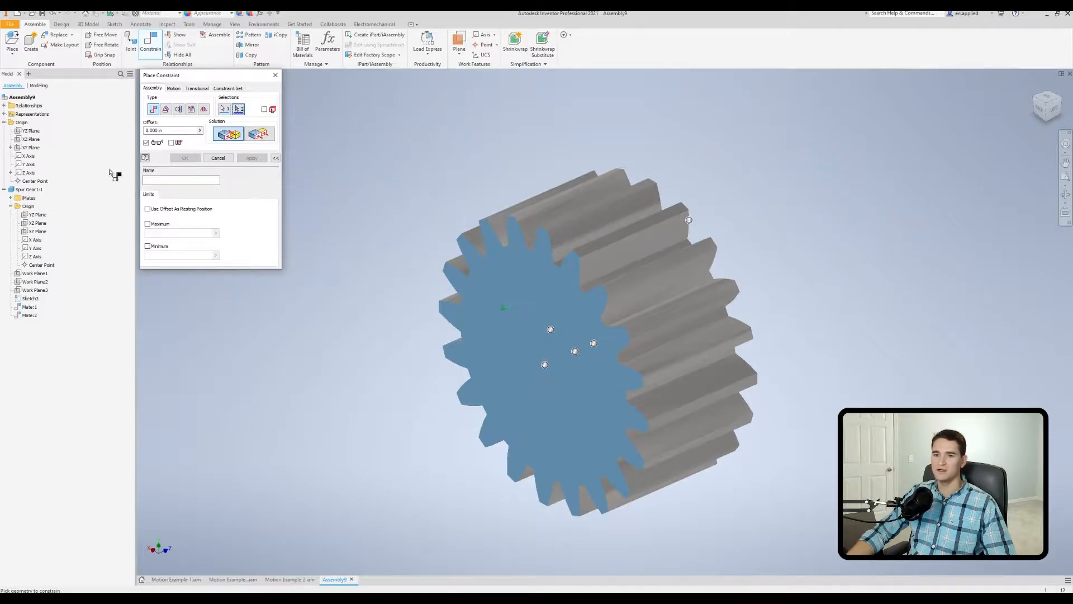
left_click(35, 147)
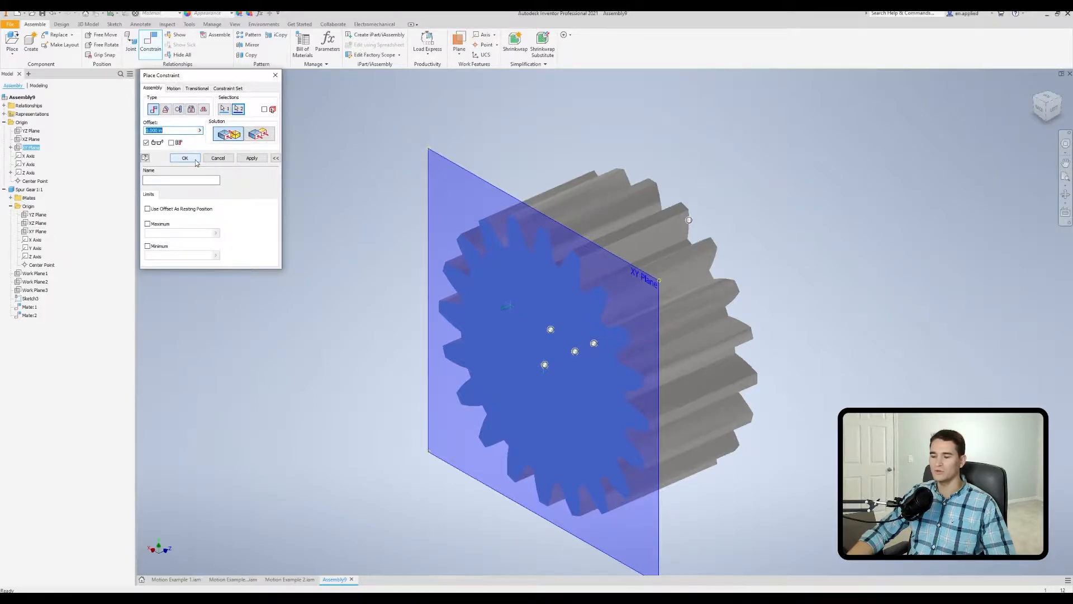
left_click(196, 160)
Add a 0.00 deg directed angle constraint between the gear's and the assembly's XZ Planes, named "Pinion - Drives Assembly".
middle_click_drag(536, 412, 502, 387, "shift")
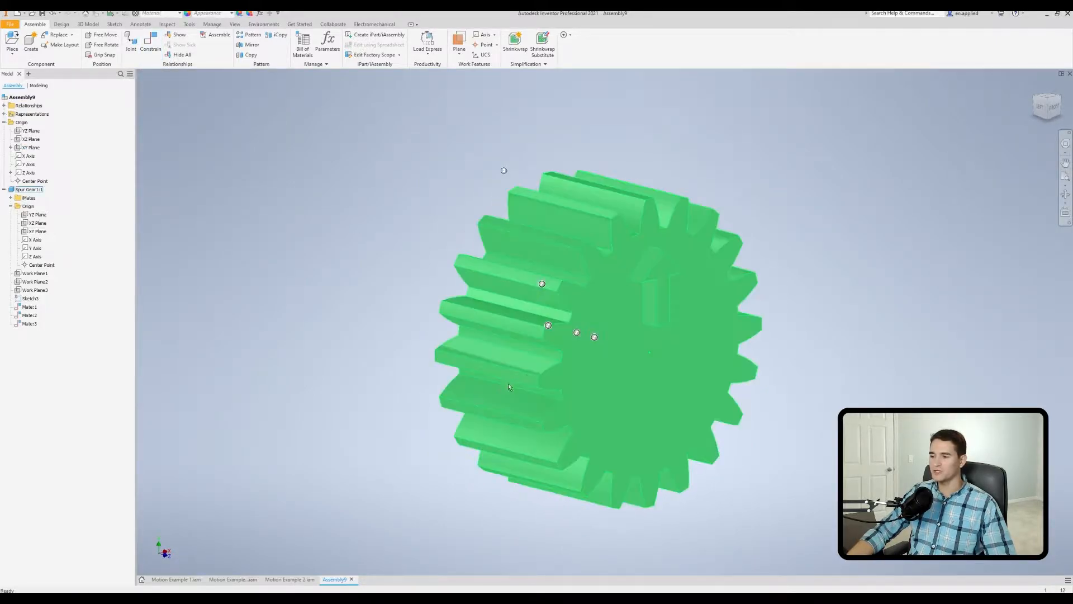
scroll(501, 389, "down", 3)
left_click_drag(512, 330, 495, 375)
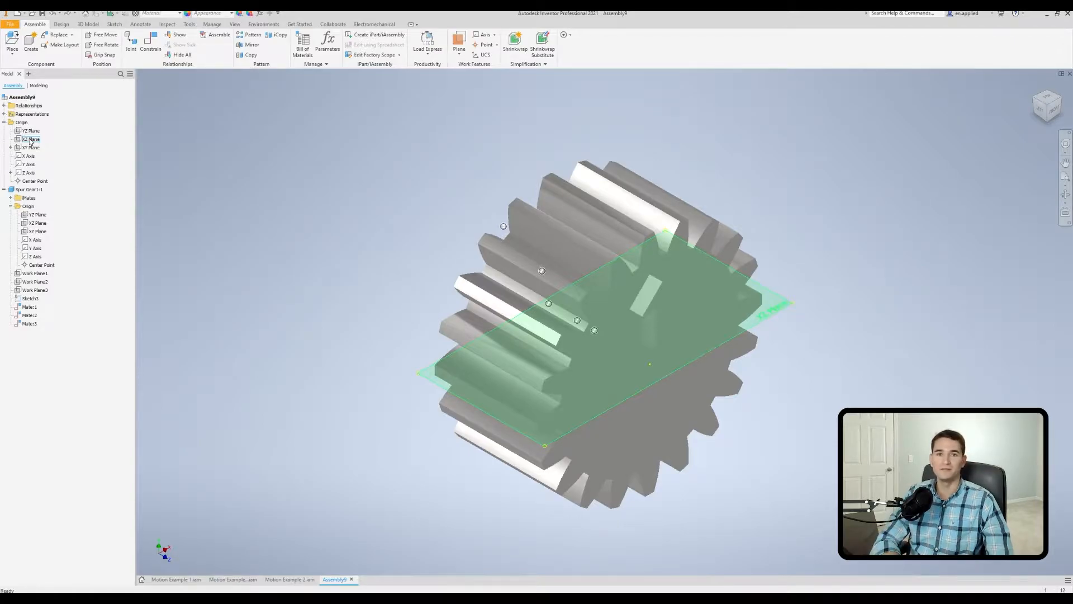
left_click(155, 52)
left_click(166, 110)
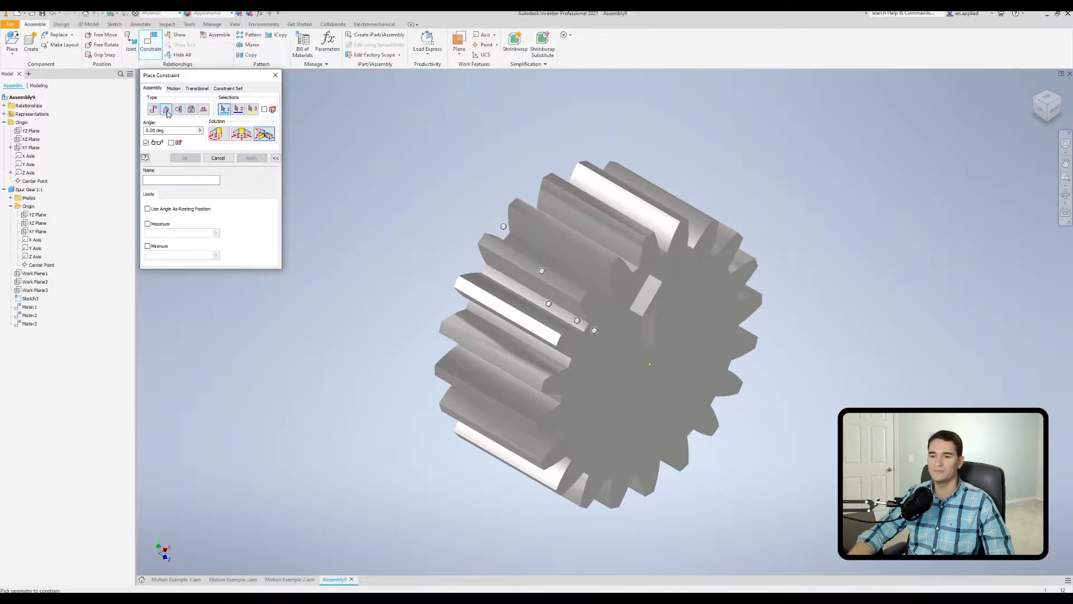
left_click(218, 135)
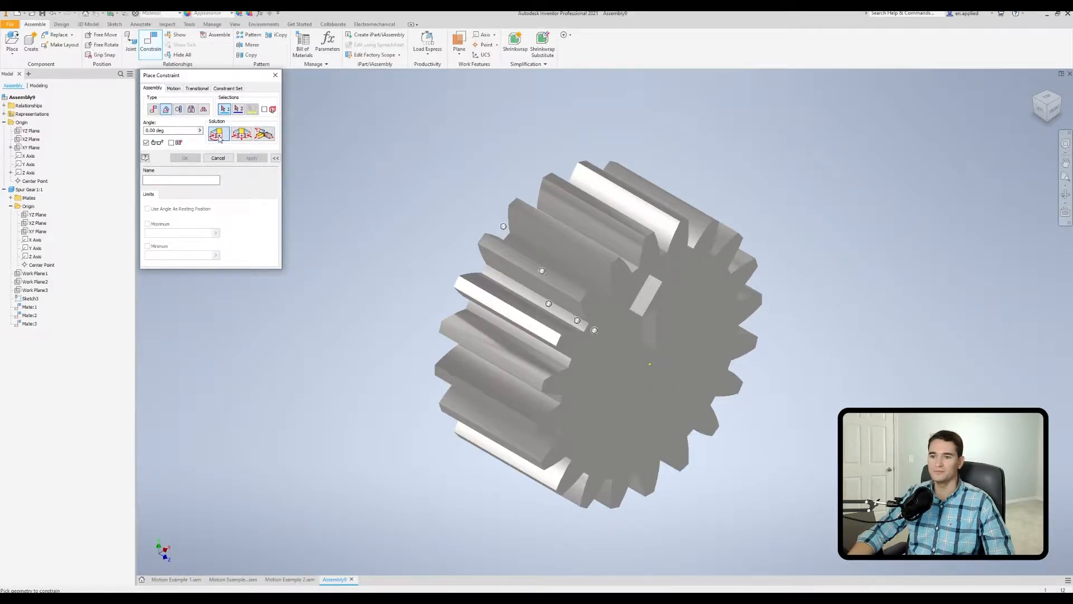
left_click(42, 224)
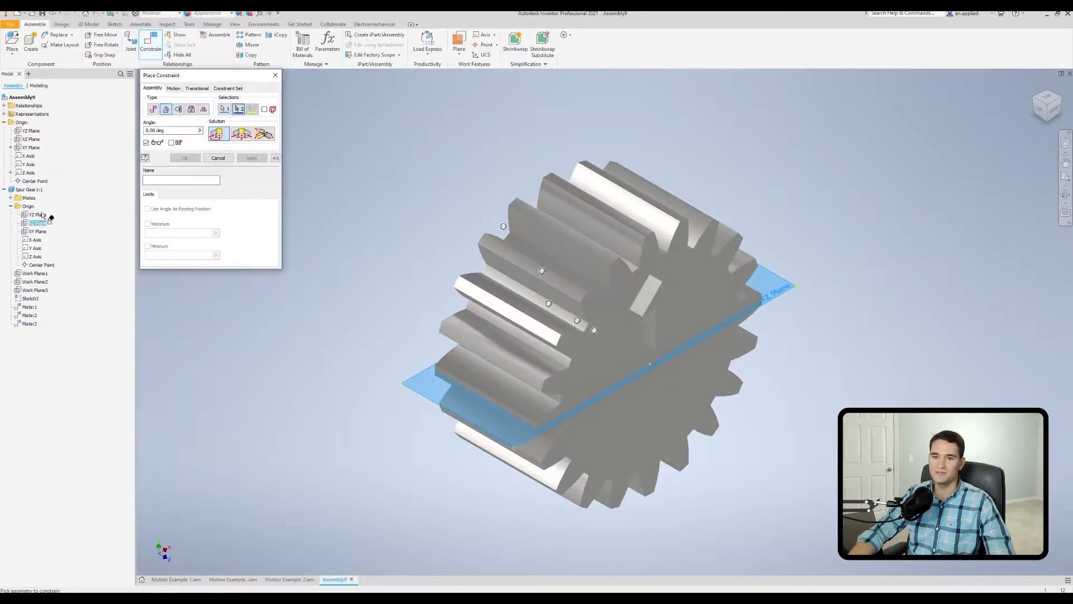
left_click(36, 141)
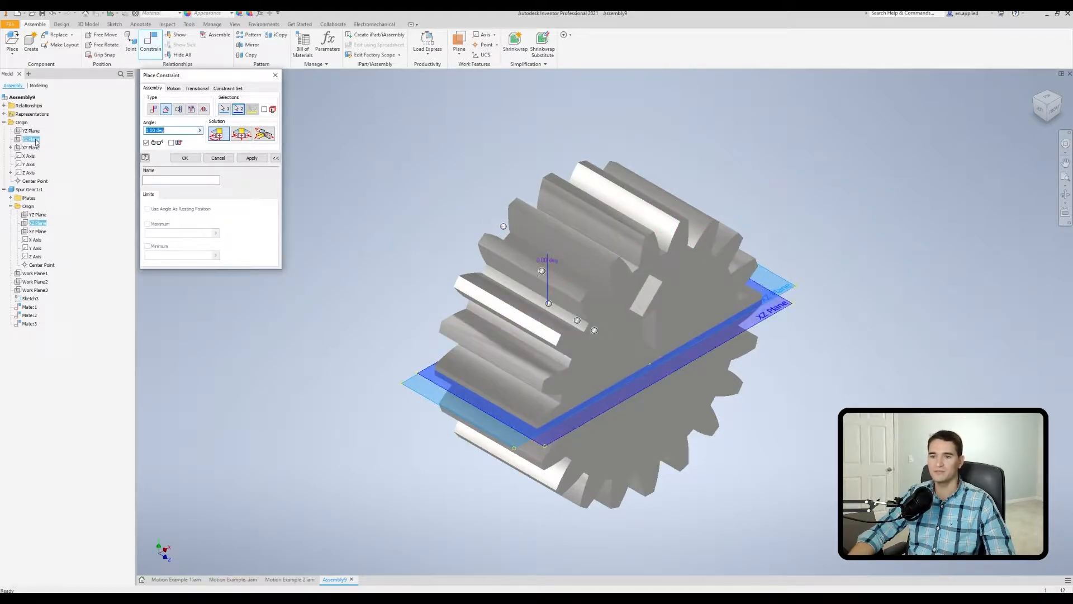
left_click(181, 178)
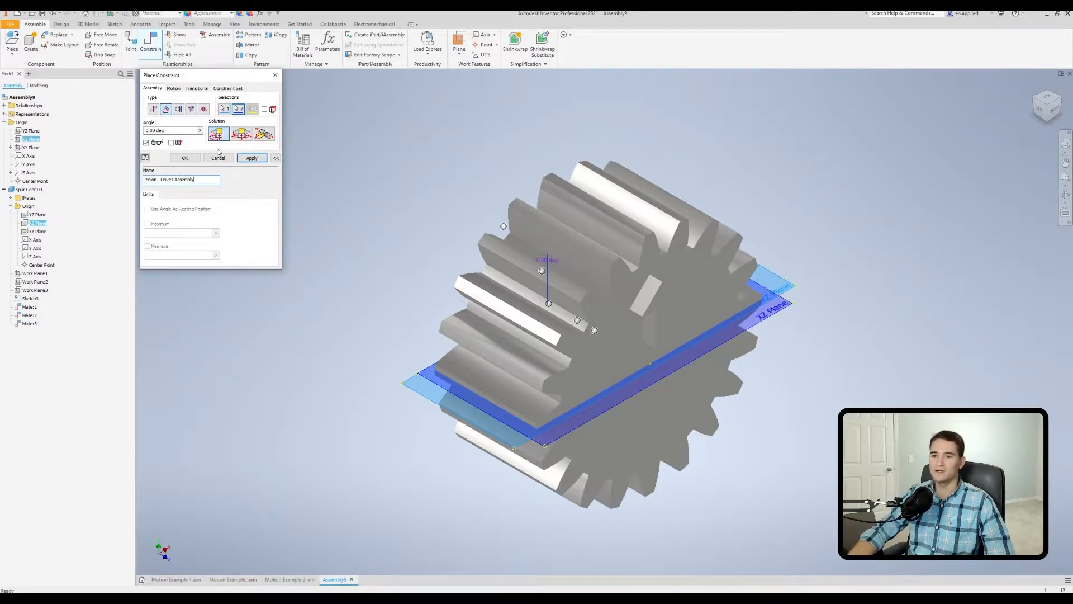
left_click(189, 157)
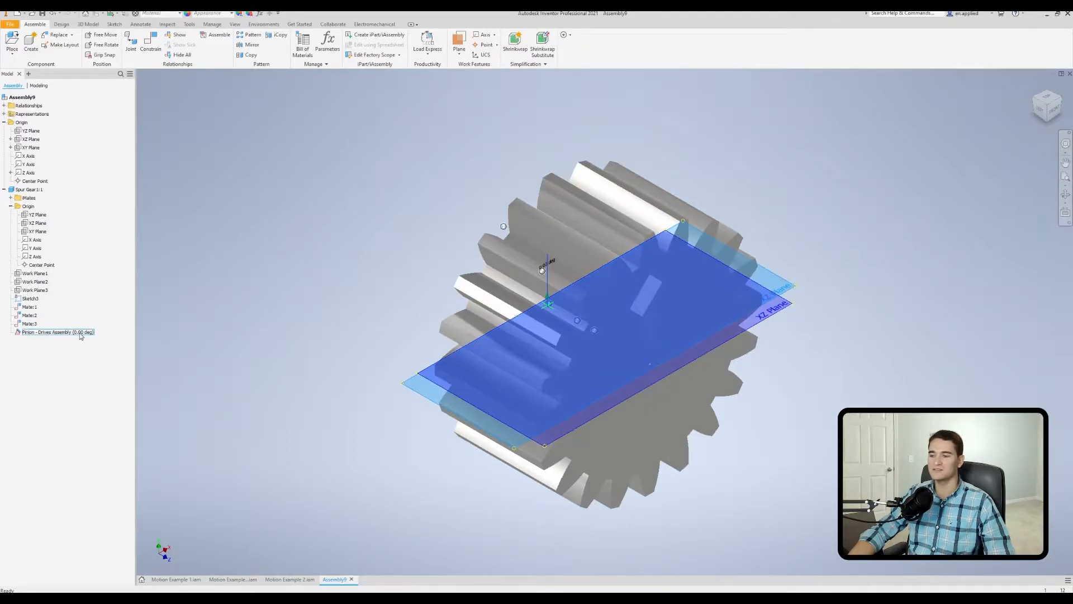
Drive the "Pinion - Drives Assembly" constraint forward from 0.00 to 720 deg to play the gear's rotation.
right_click(51, 334)
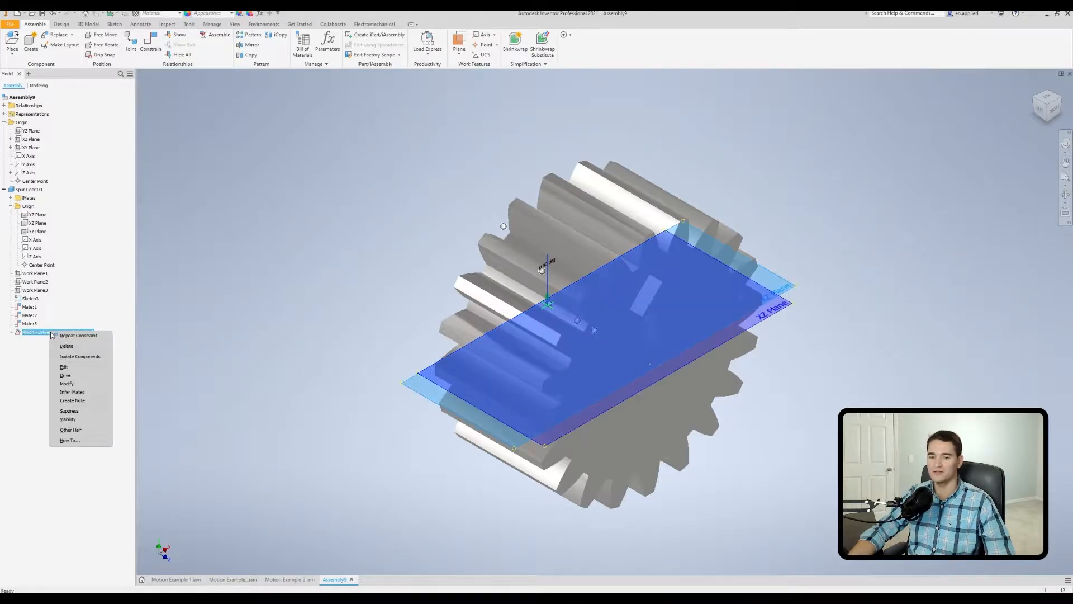
left_click(65, 375)
left_click(210, 111)
type("720")
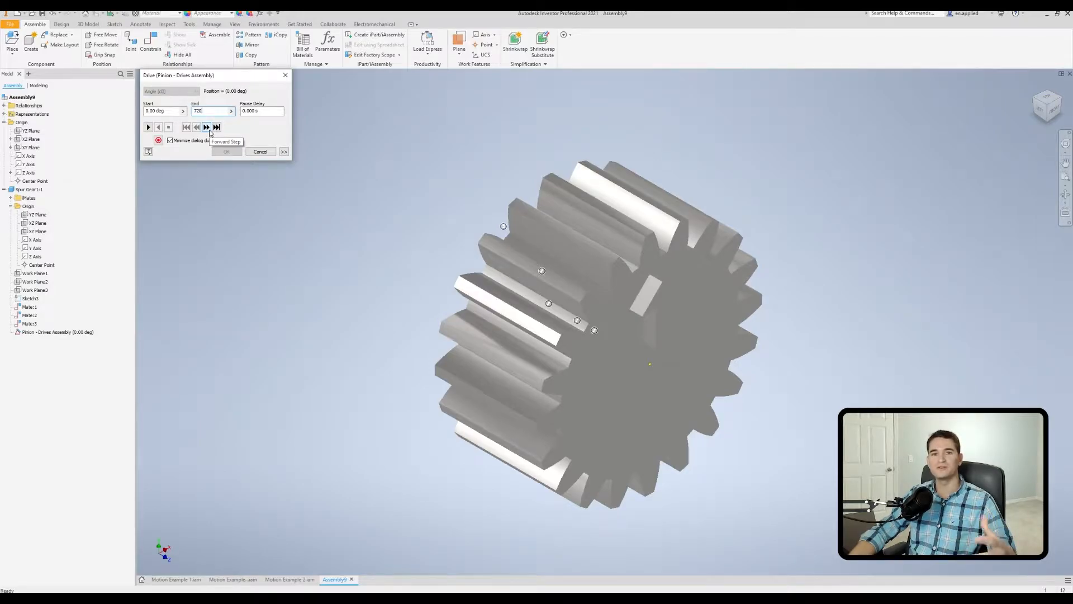
left_click(149, 128)
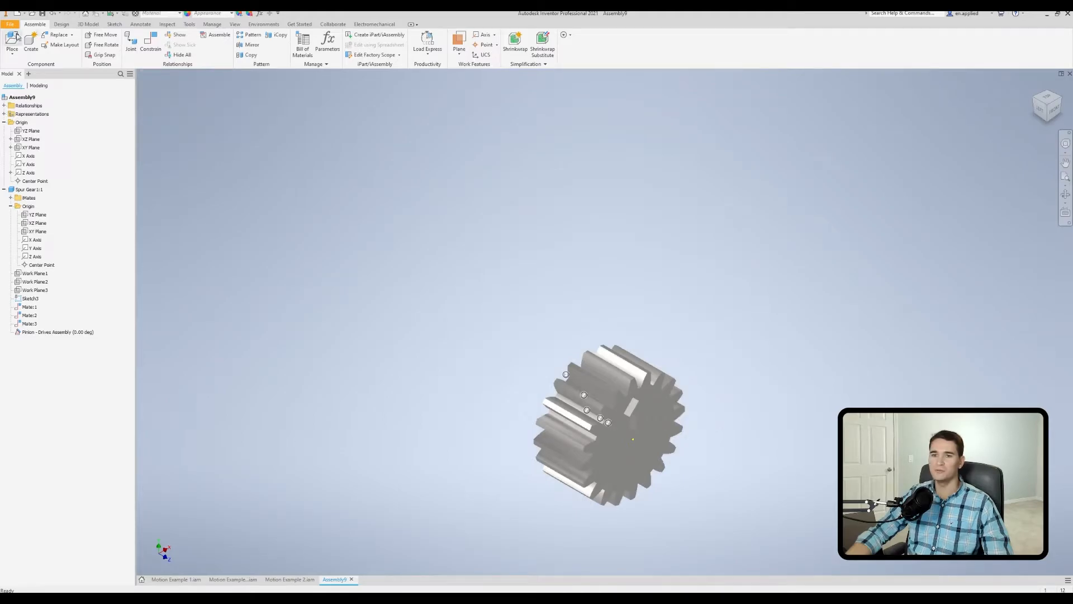
Place one instance of the larger gear, Spur Gear21.ipt, above the pinion.
left_click(11, 36)
left_click(533, 277)
double_click(534, 274)
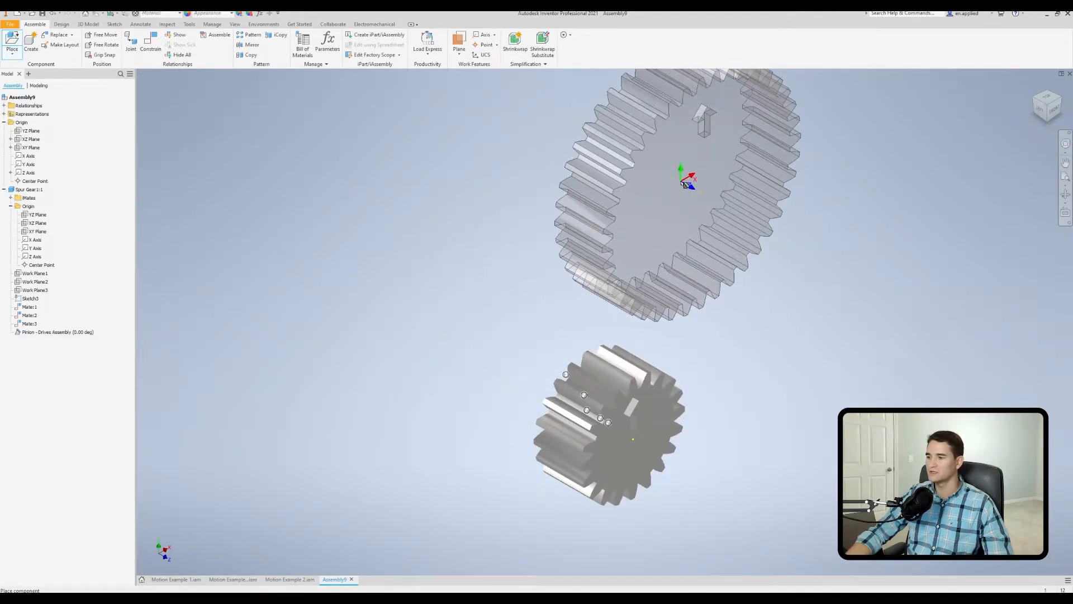
left_click(725, 191)
right_click(795, 256)
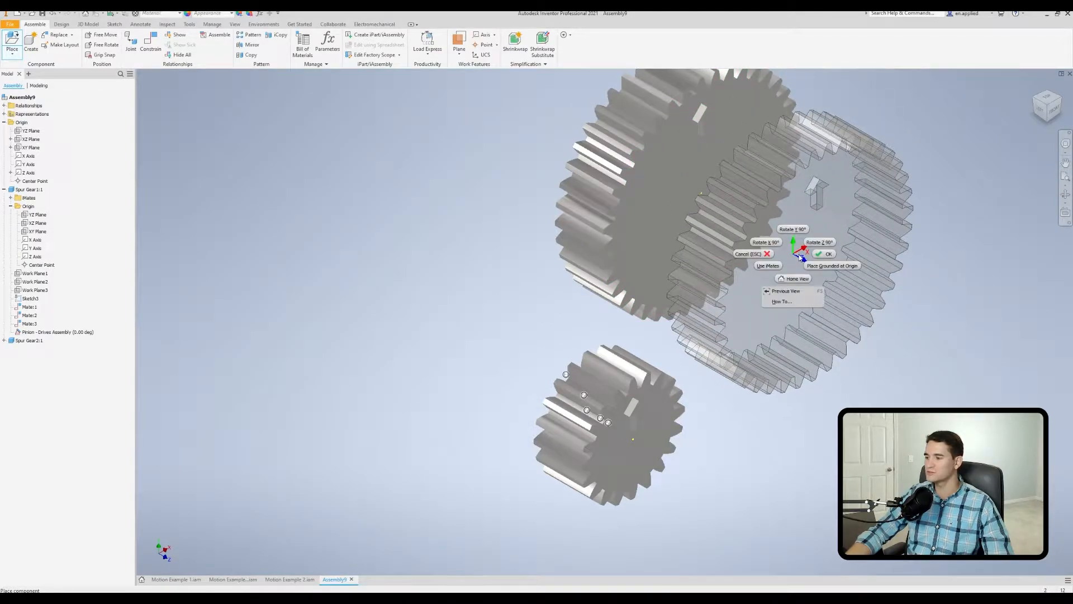
left_click(824, 256)
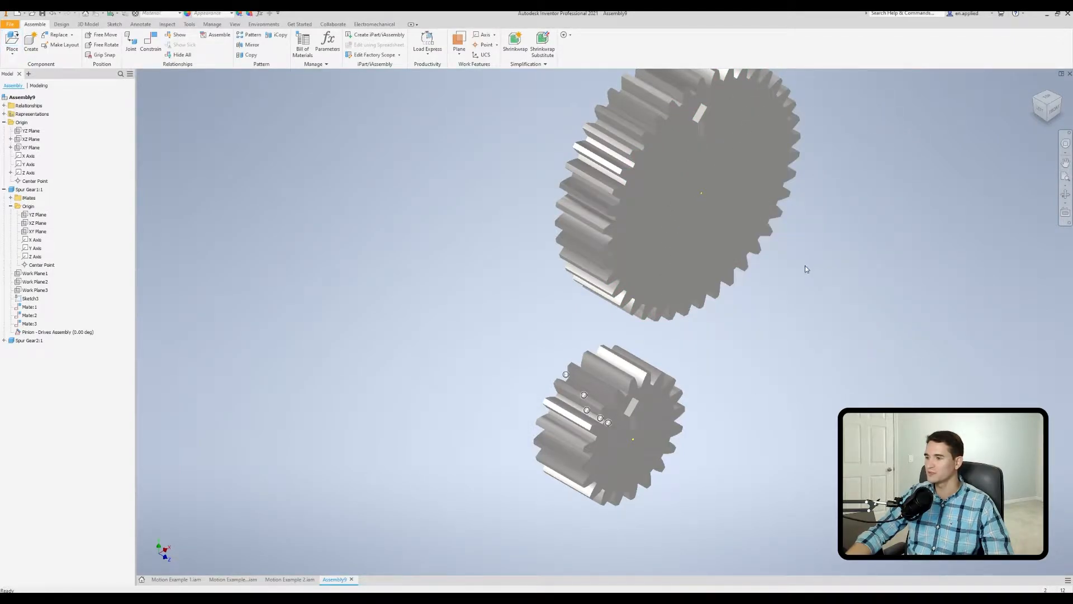
mouse_move(736, 292)
middle_mouse_down("shift")
mouse_move(649, 256)
mouse_move(726, 283)
middle_mouse_up("shift")
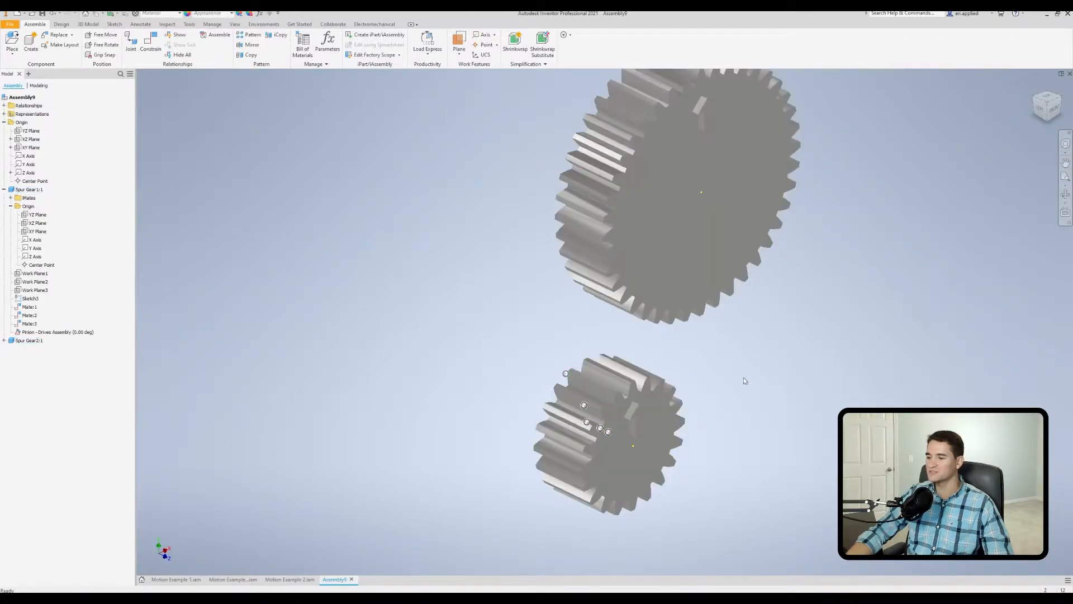
middle_click_drag(735, 385, 671, 333)
middle_click_drag(745, 358, 681, 350, "shift")
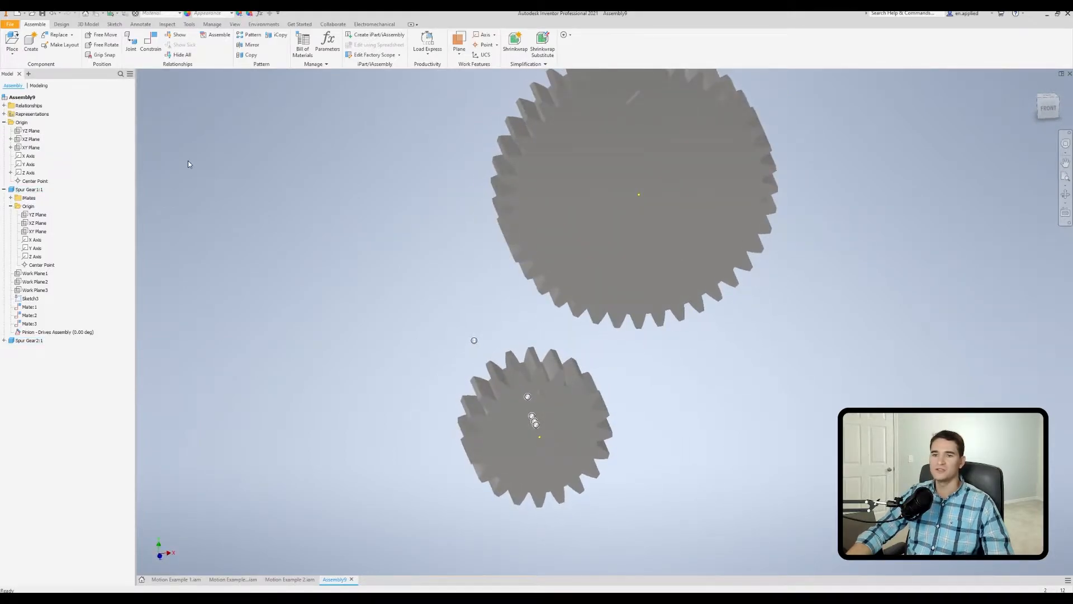
Constrain the larger gear's flat front face flush with the pinion's front face at 0.000 in offset, and move the gear above the pinion.
left_click(150, 41)
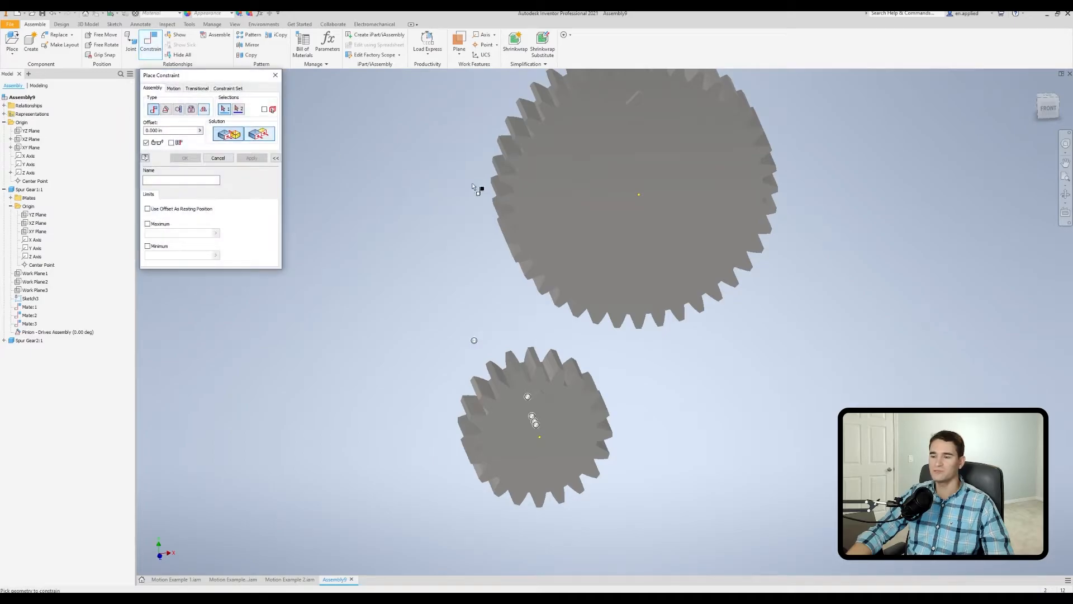
left_click(612, 181)
left_click(563, 397)
left_click(258, 133)
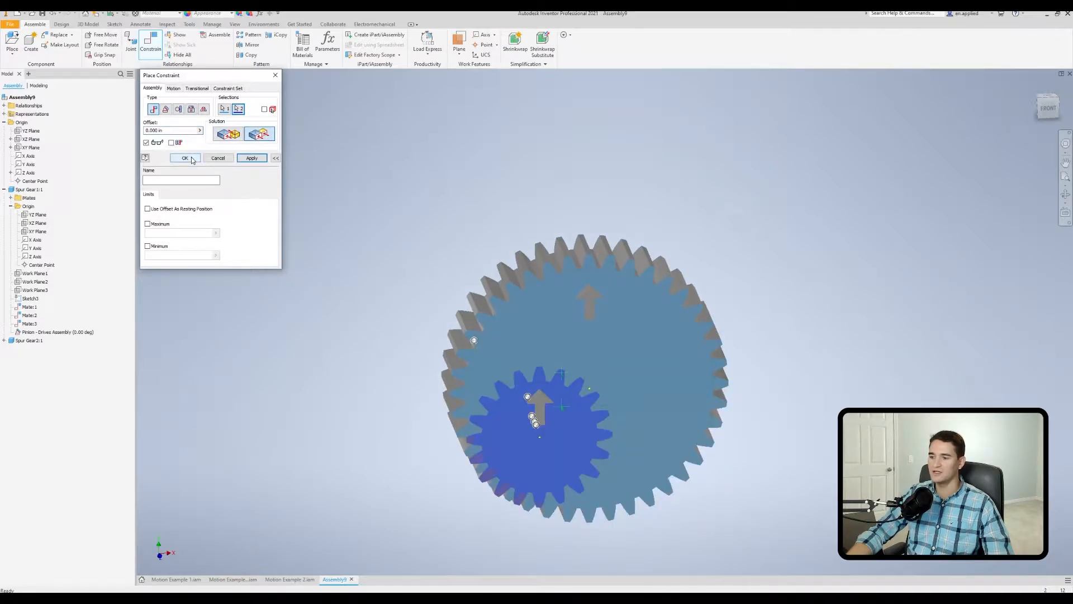
left_click(185, 158)
left_click_drag(615, 343, 559, 193)
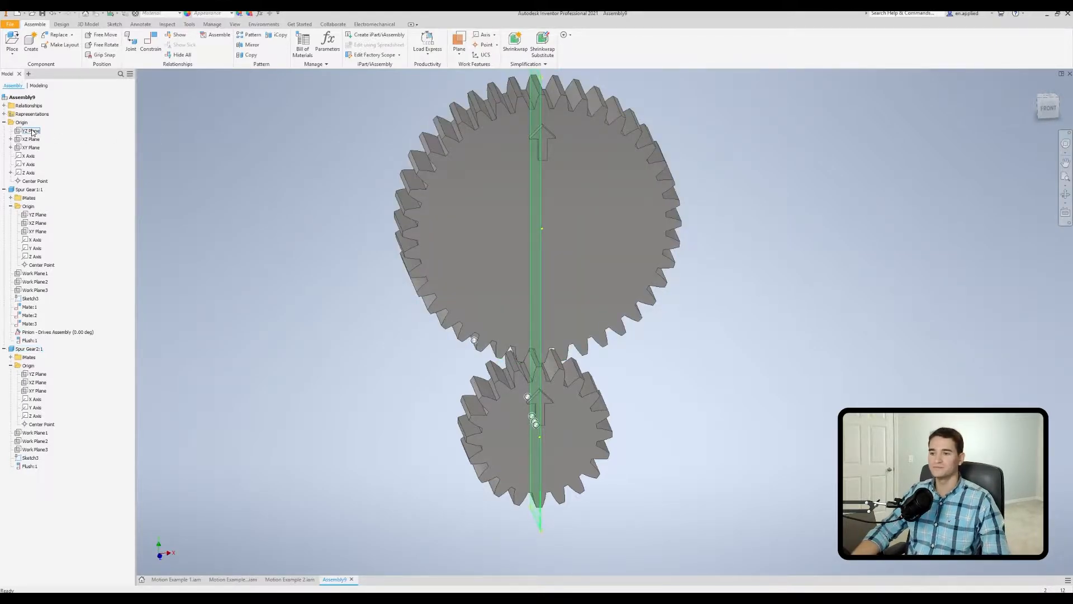
Mate the larger gear's Z Axis to the assembly's YZ Plane with a 0.000 in offset, and slide the gear back above the pinion.
left_click(150, 42)
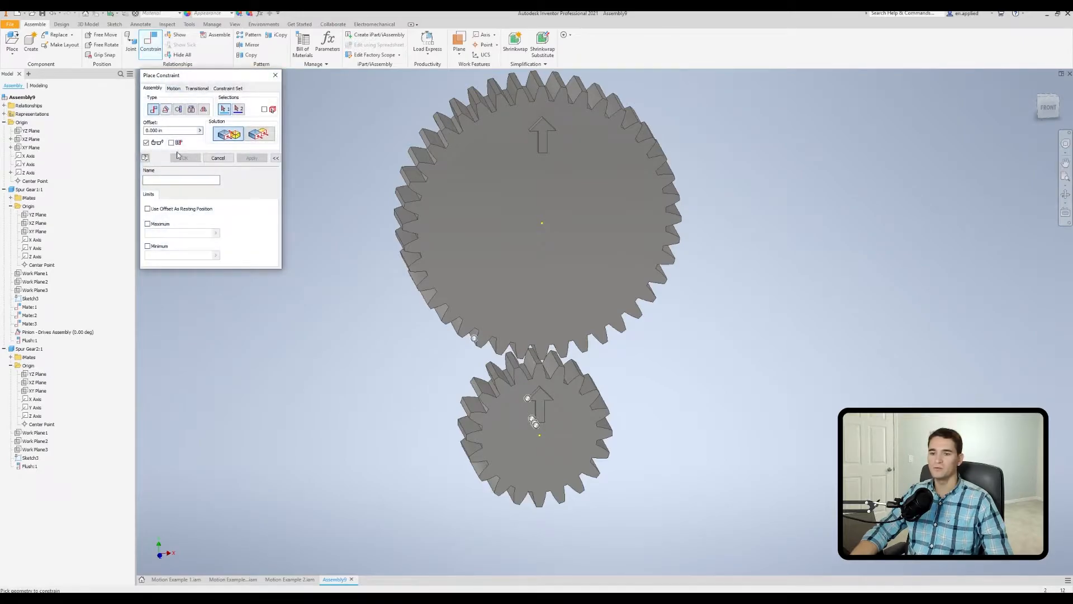
left_click(36, 416)
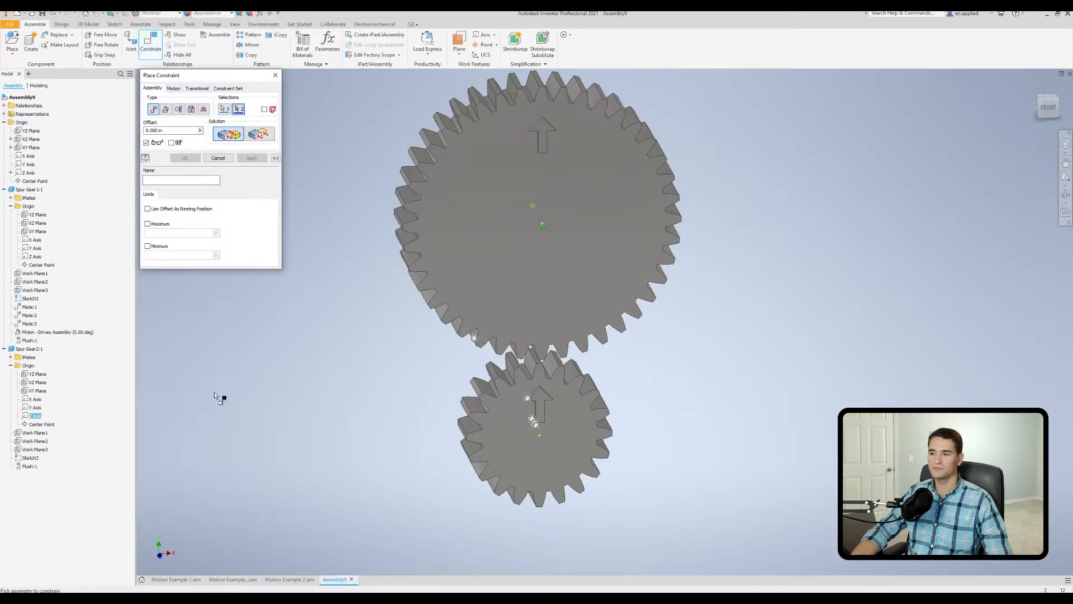
left_click(31, 131)
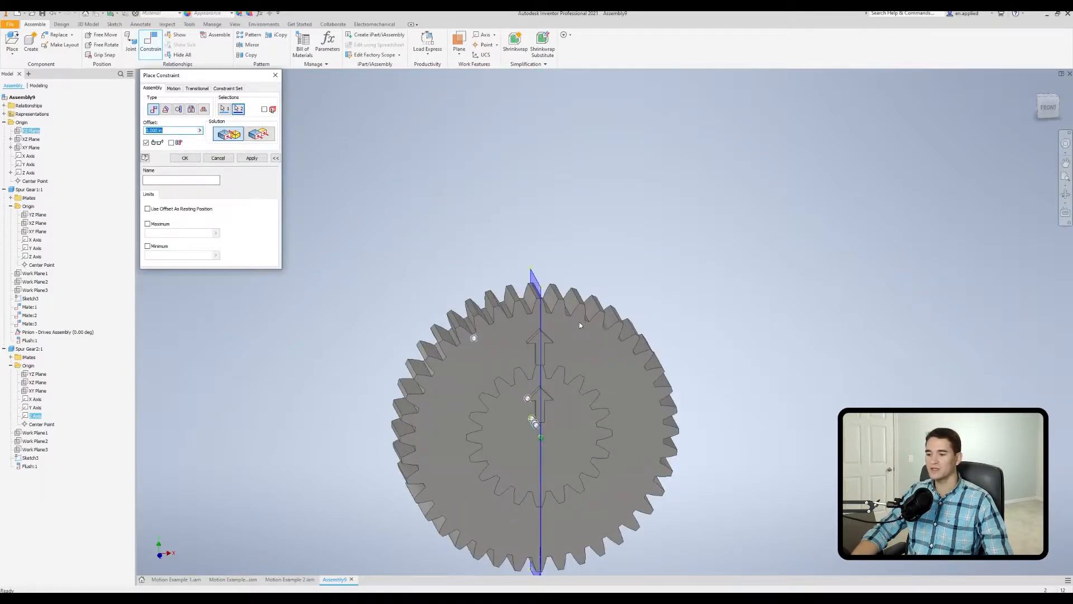
left_click(185, 158)
left_click_drag(452, 357, 483, 130)
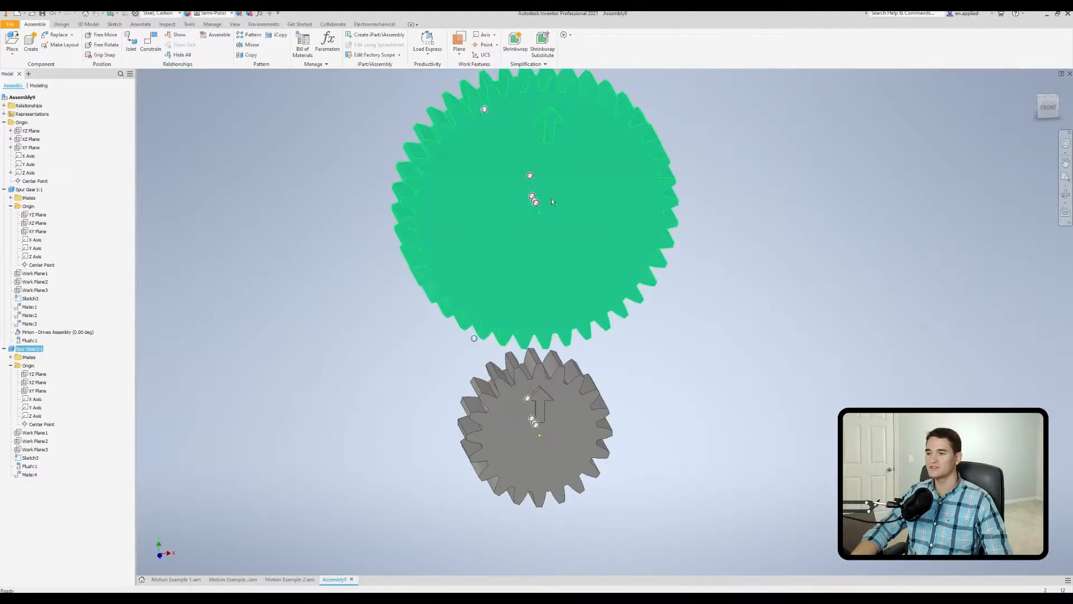
mouse_move(550, 221)
left_mouse_down()
mouse_move(565, 378)
mouse_move(567, 228)
left_mouse_up()
left_click_drag(667, 244, 614, 324)
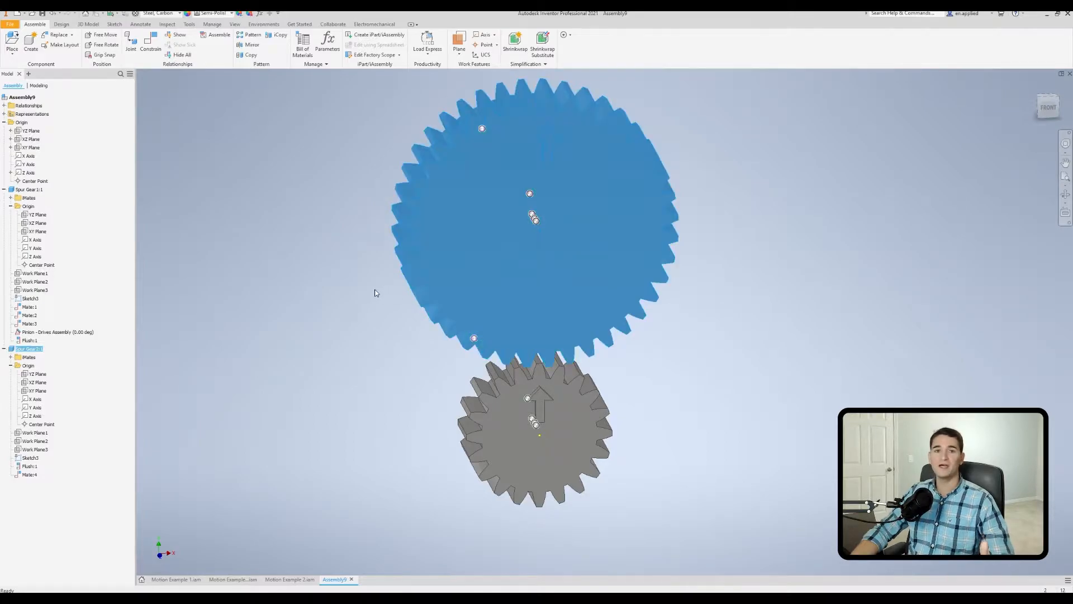
left_click(313, 293)
Mate the larger gear's Z Axis to the pinion's Z Axis with a 3 in offset.
left_click(150, 42)
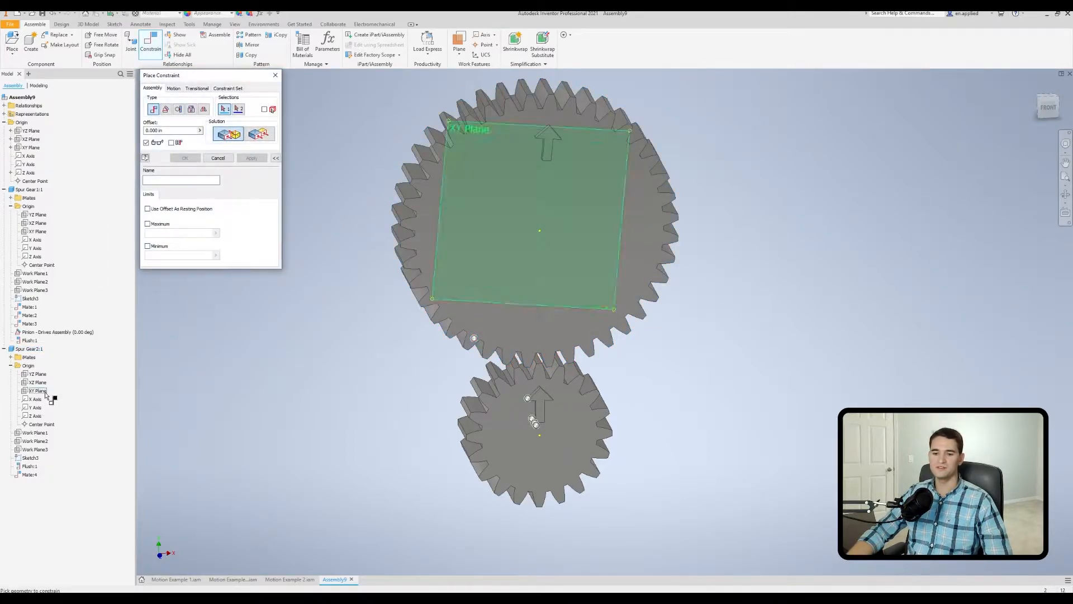
left_click(35, 415)
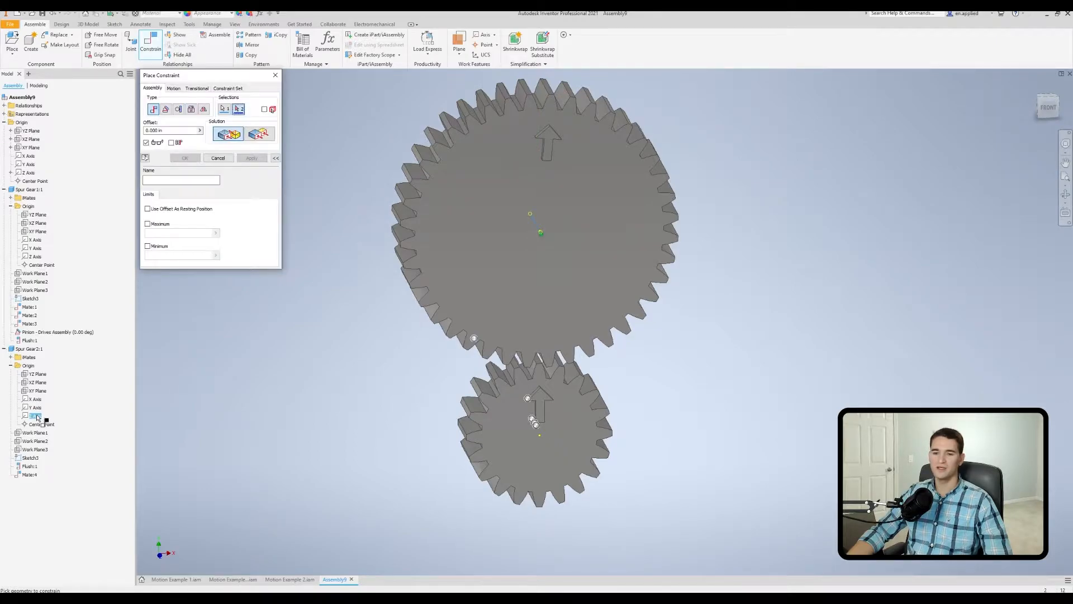
left_click(37, 257)
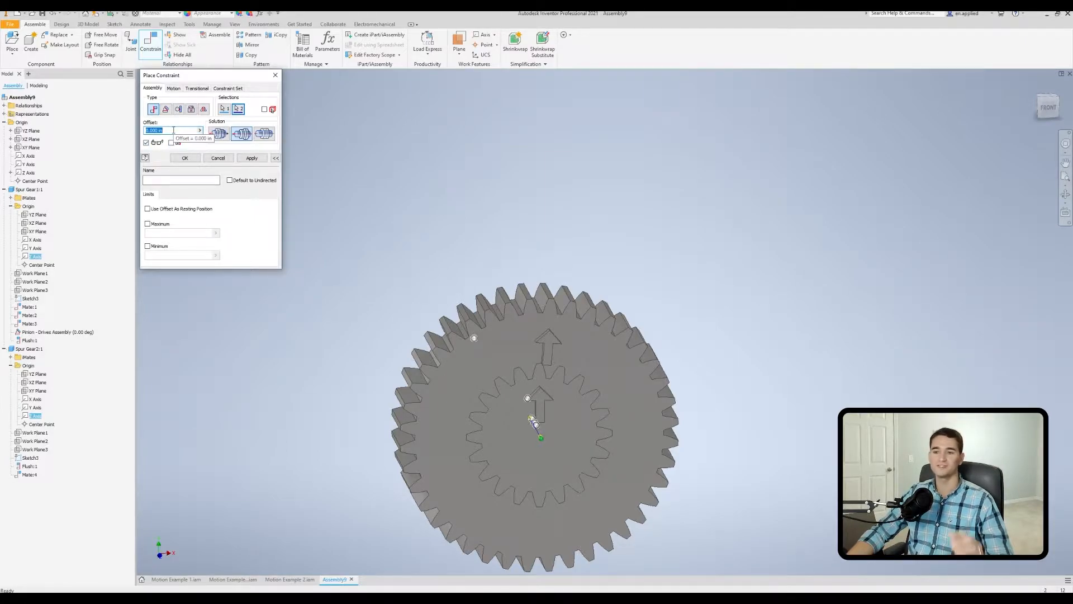
type("3")
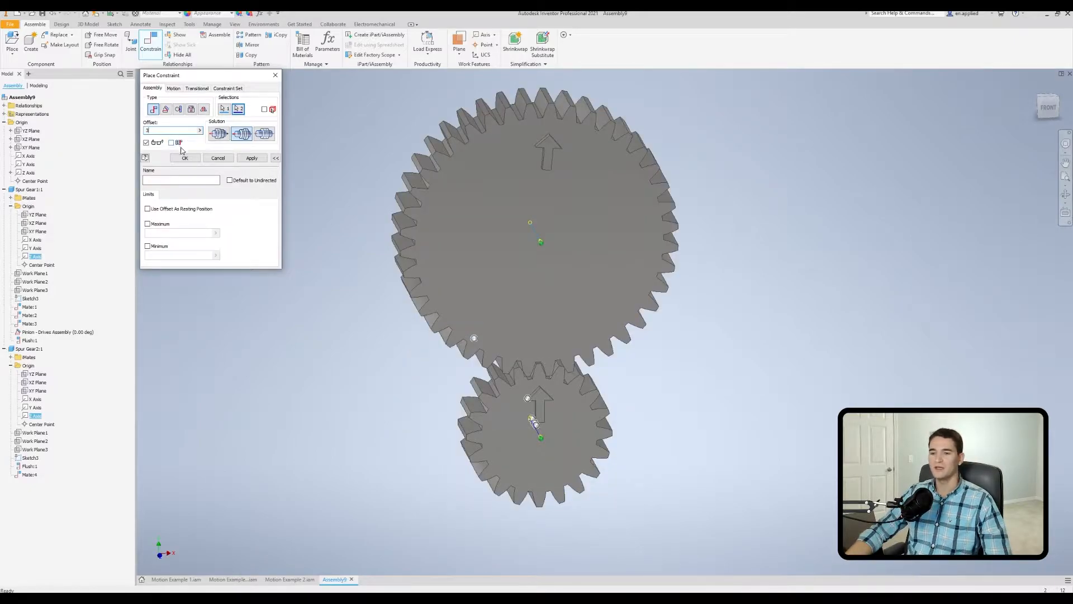
left_click(192, 159)
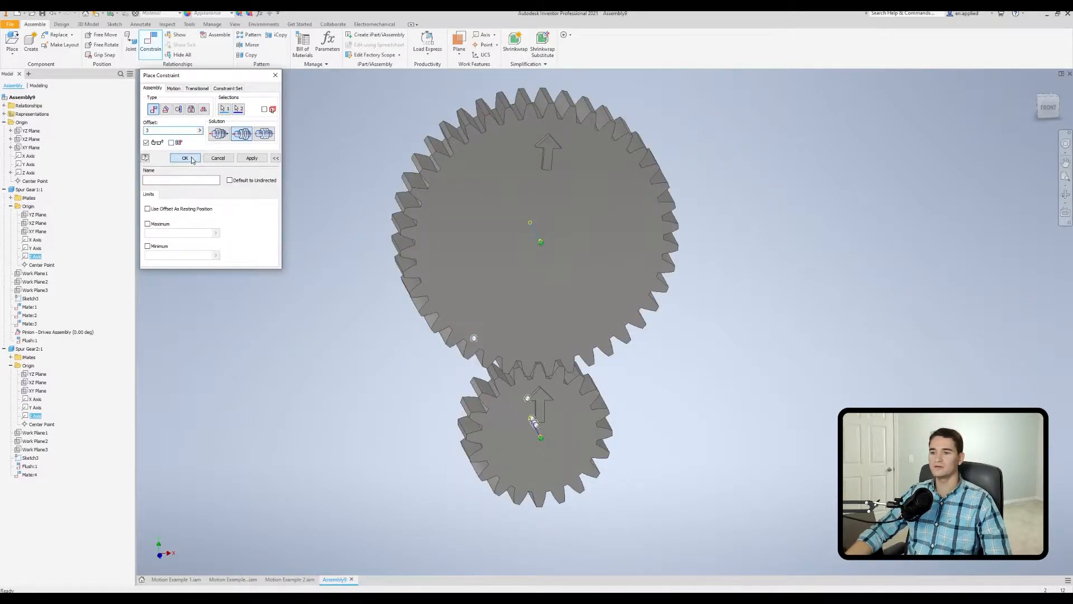
Rotate the larger gear back and forth by hand to test its remaining freedom of movement.
left_click_drag(431, 196, 561, 244)
middle_click_drag(474, 290, 577, 301, "shift")
left_click_drag(502, 259, 501, 267)
middle_click_drag(561, 311, 475, 301, "shift")
Try a forward rotation motion constraint between a larger-gear tooth face and a pinion tooth face, using the automatically calculated ratio.
left_click_drag(619, 253, 424, 237)
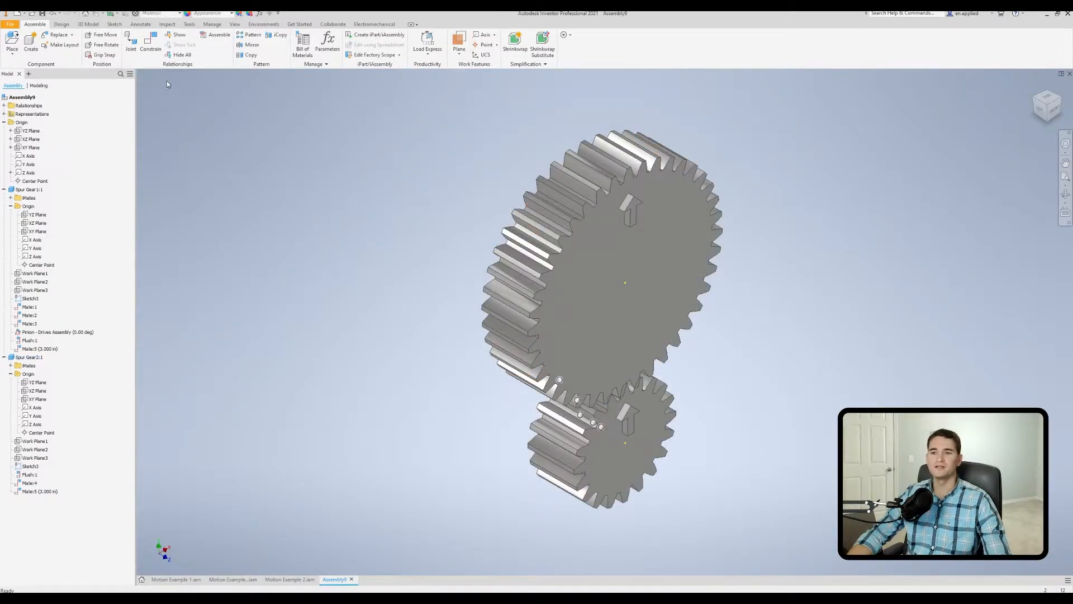
left_click(150, 52)
left_click(173, 89)
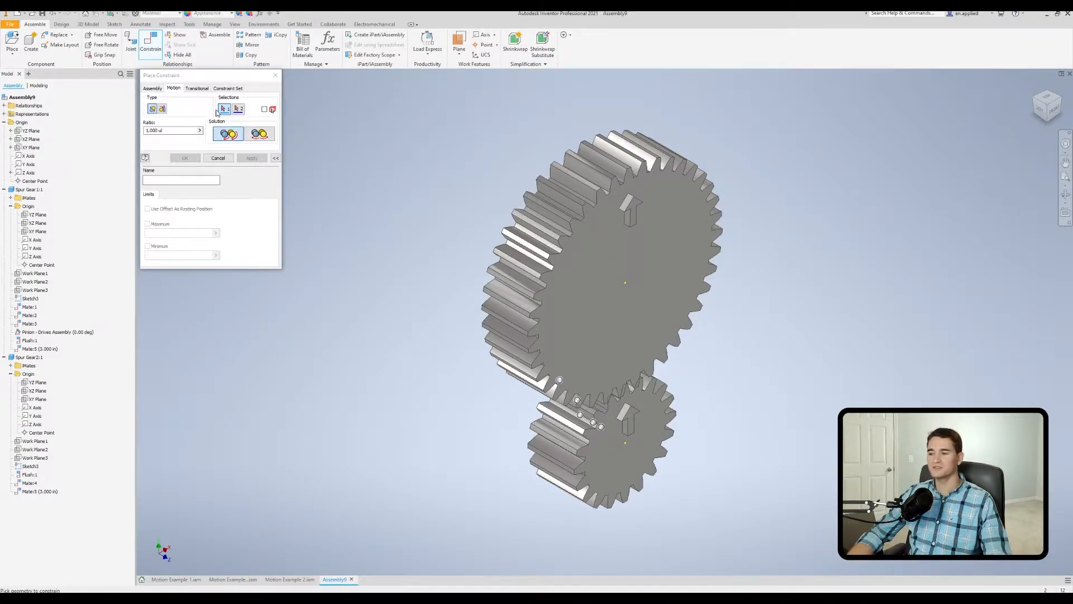
scroll(546, 280, "up", 5)
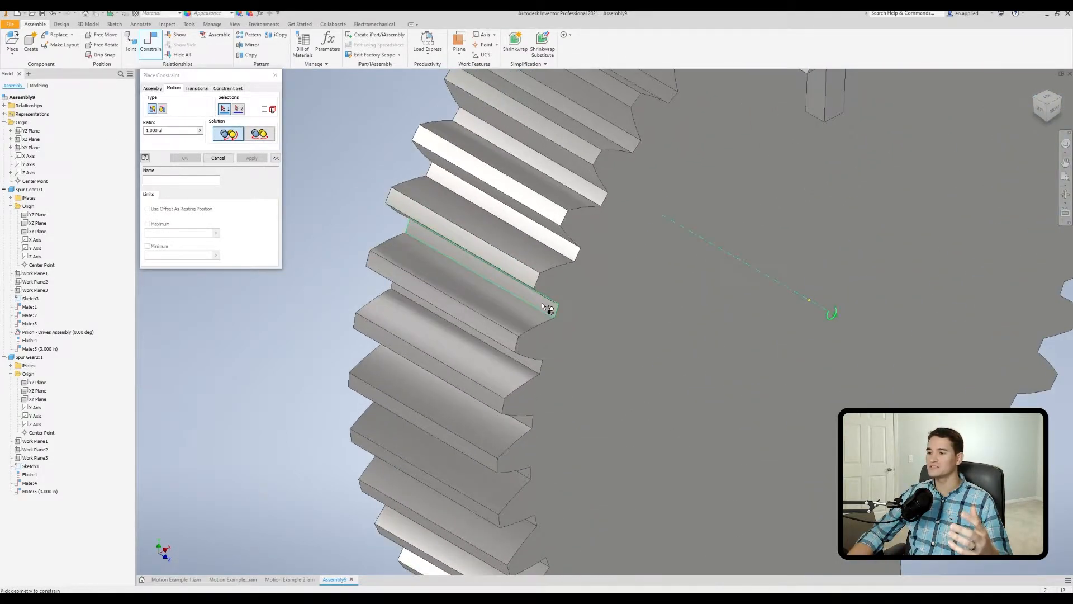
scroll(544, 308, "down", 1)
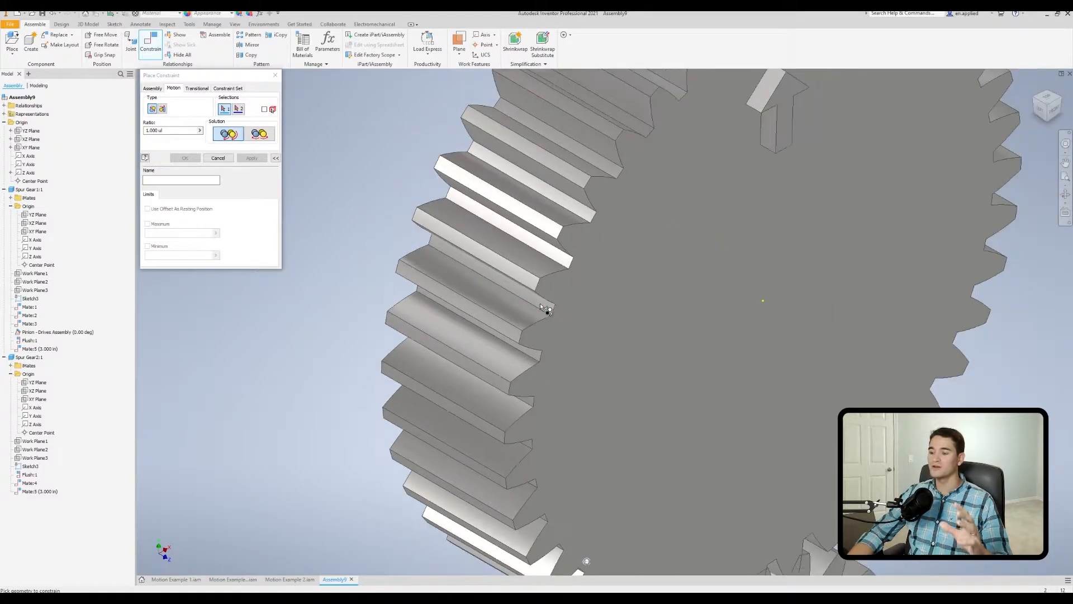
left_click(533, 300)
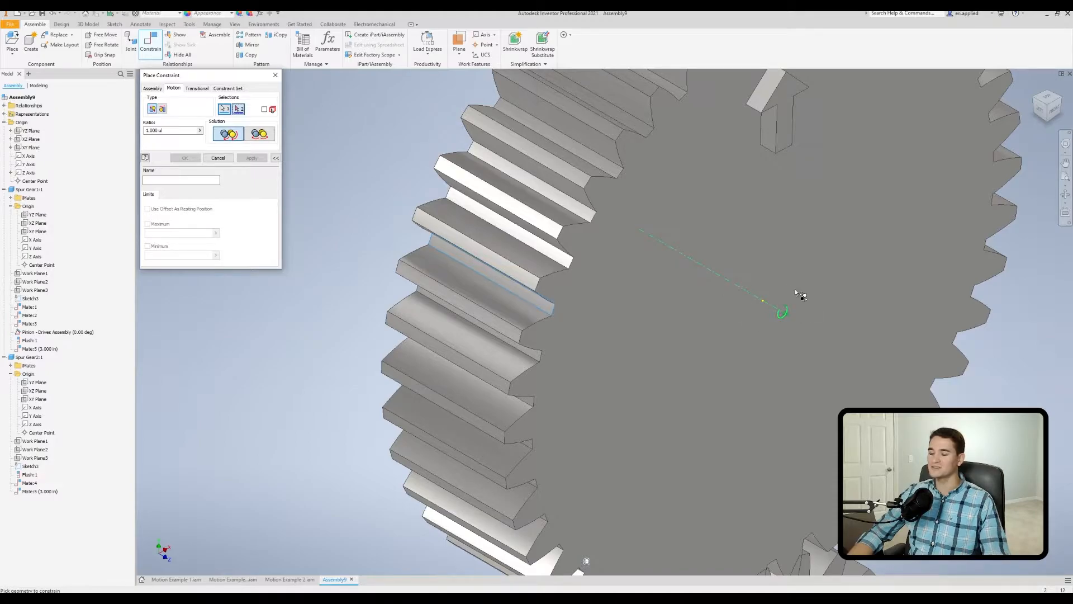
scroll(648, 293, "down", 4)
middle_click_drag(630, 417, 500, 223)
scroll(592, 319, "up", 5)
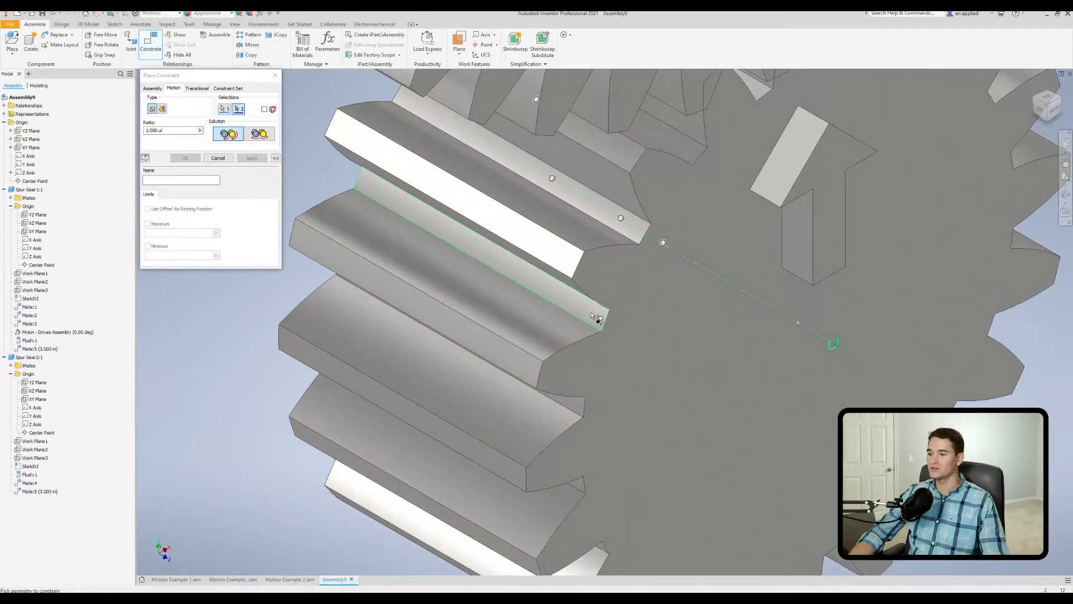
left_click(596, 317)
scroll(595, 317, "down", 6)
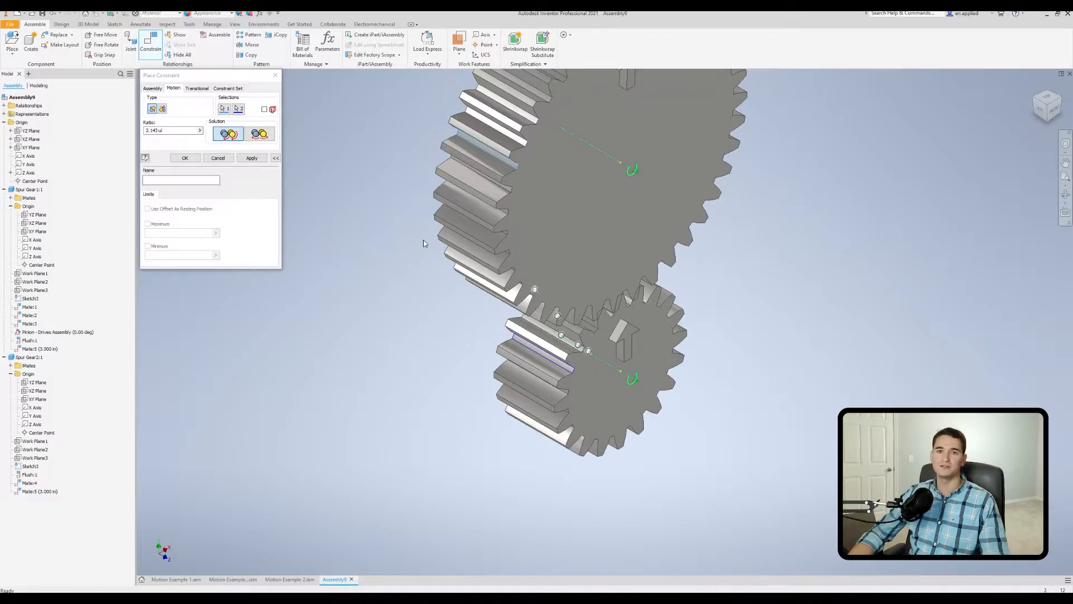
key("Home")
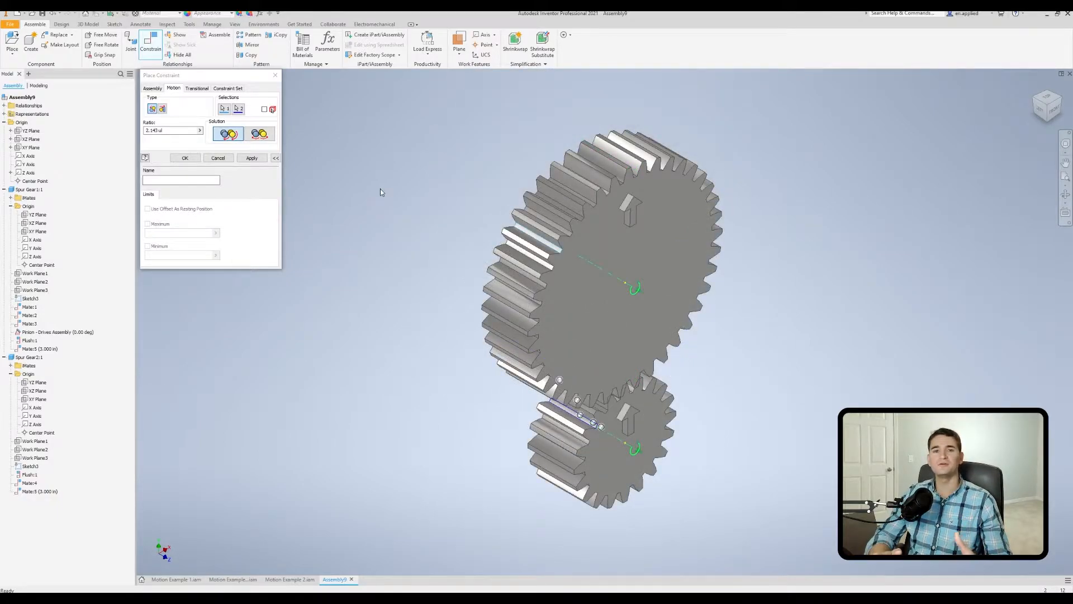
left_click(173, 131)
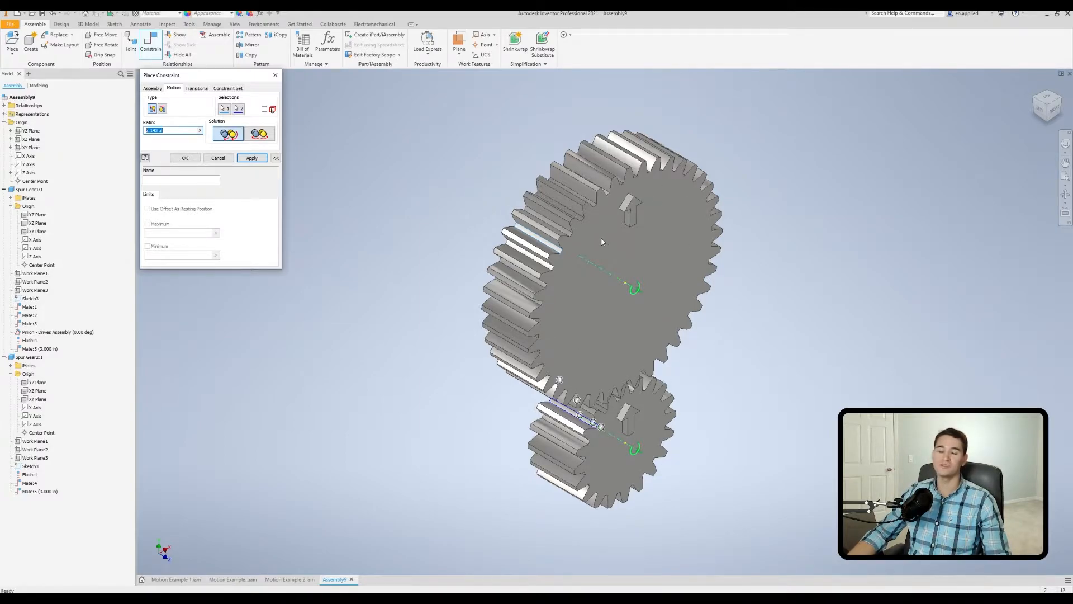
key("Return")
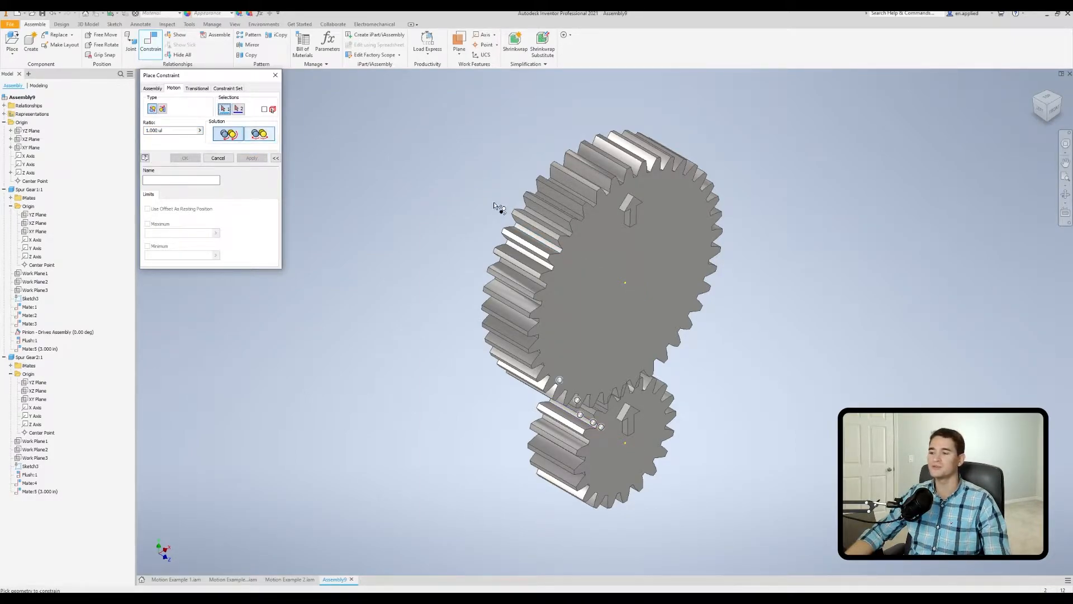
Try the rotation constraint on both gears' flat front faces, and on tooth faces with the pinion selected first.
left_click(589, 288)
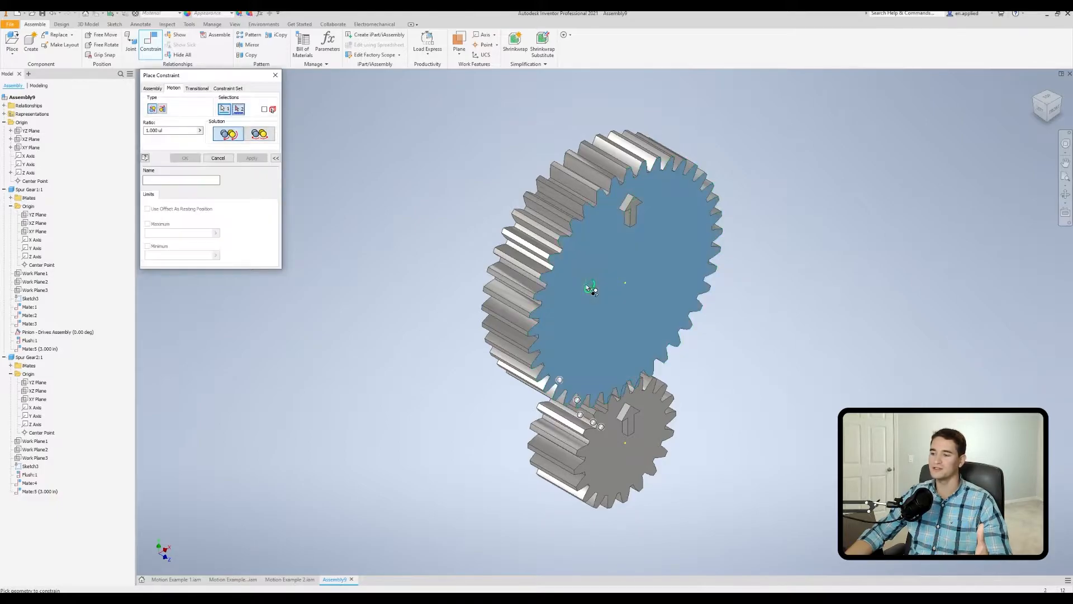
left_click(611, 452)
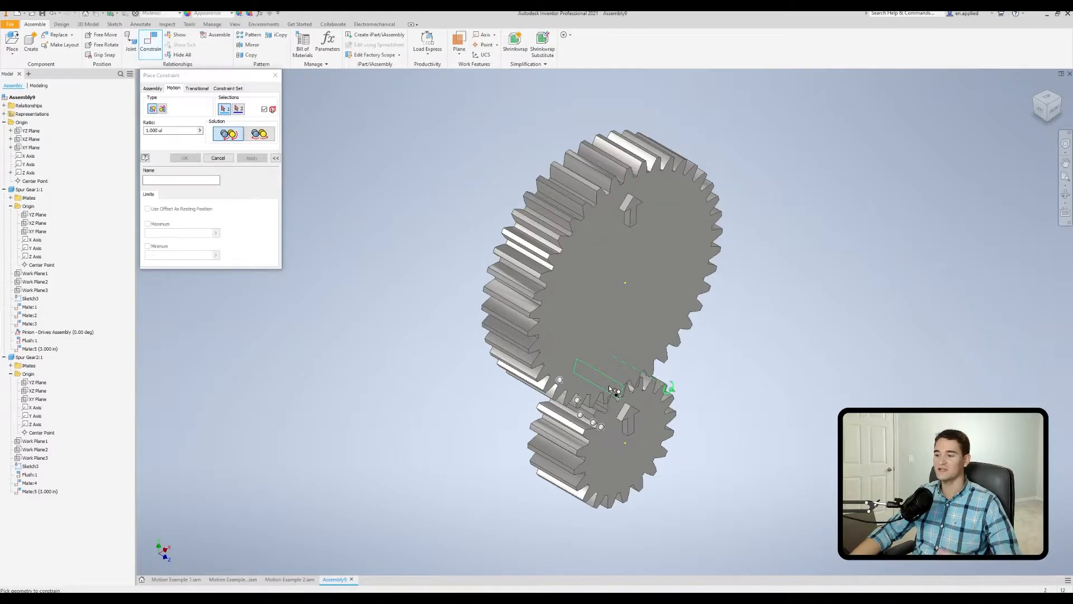
scroll(615, 389, "down", 5)
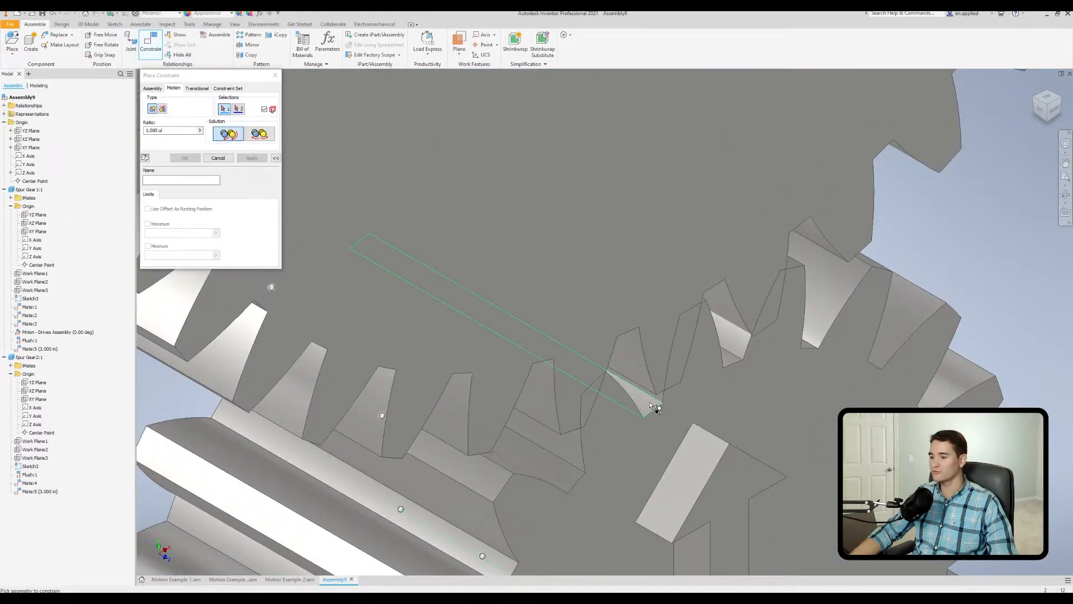
left_click(655, 408)
scroll(655, 408, "up", 6)
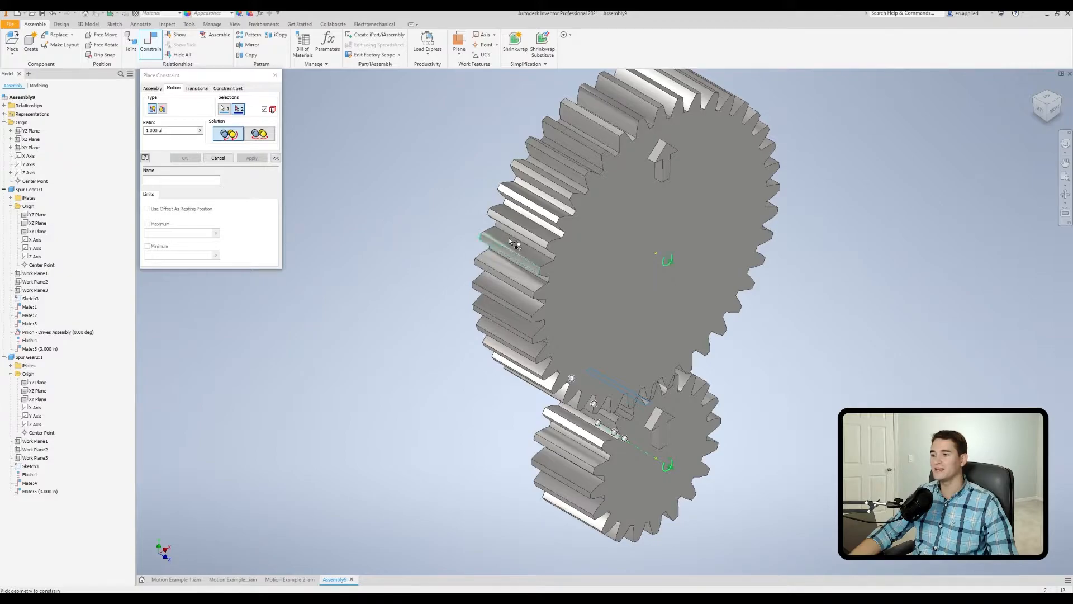
scroll(603, 167, "down", 5)
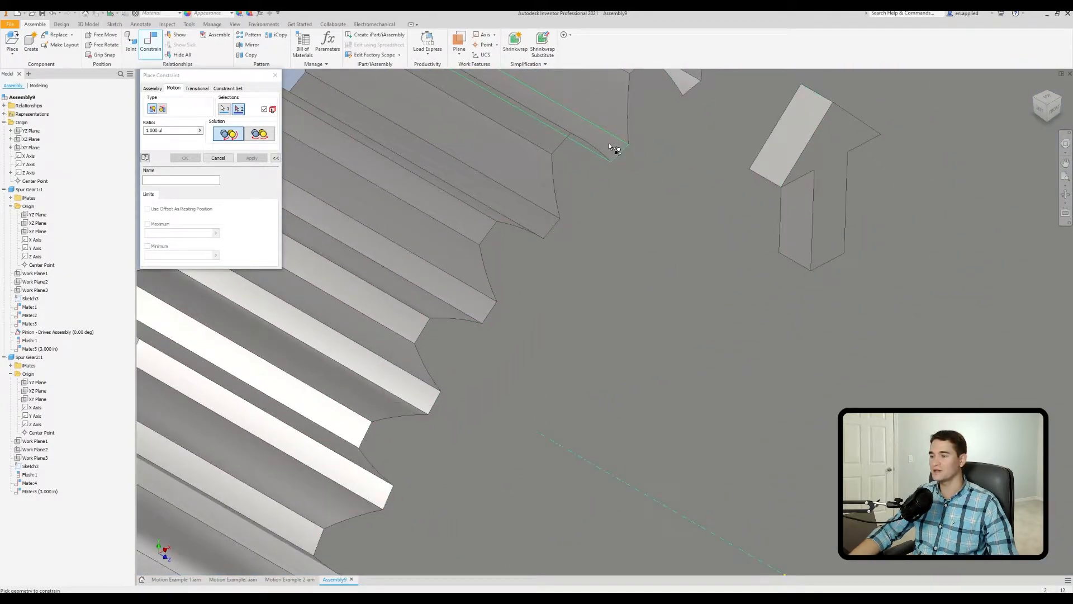
left_click(615, 149)
scroll(612, 162, "up", 5)
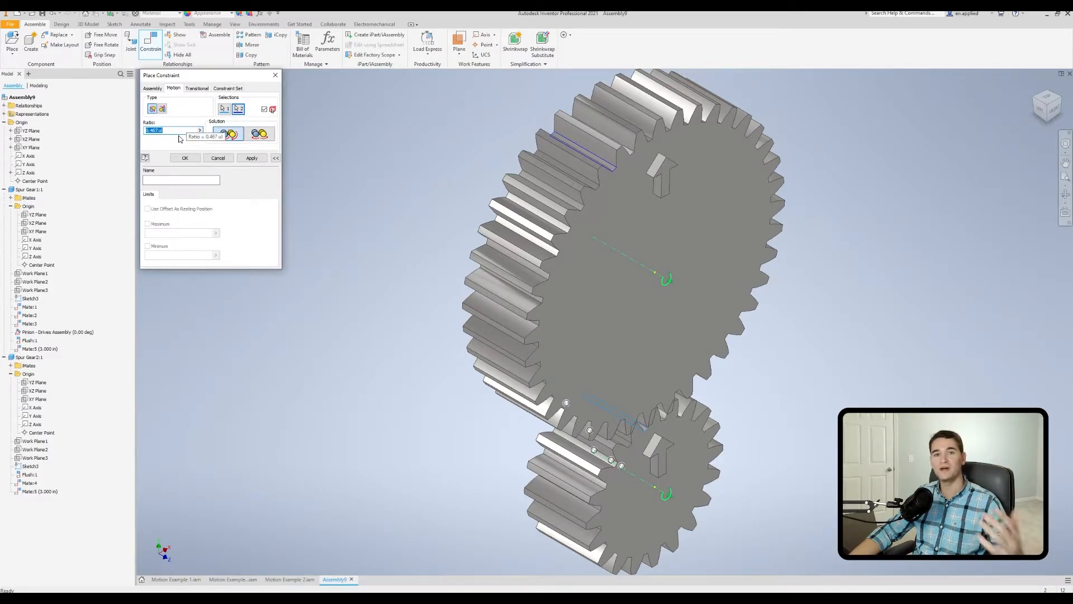
key("Return")
Add a forward rotation constraint with a ratio of 2 from a larger-gear tooth face to a pinion tooth face.
scroll(568, 237, "down", 5)
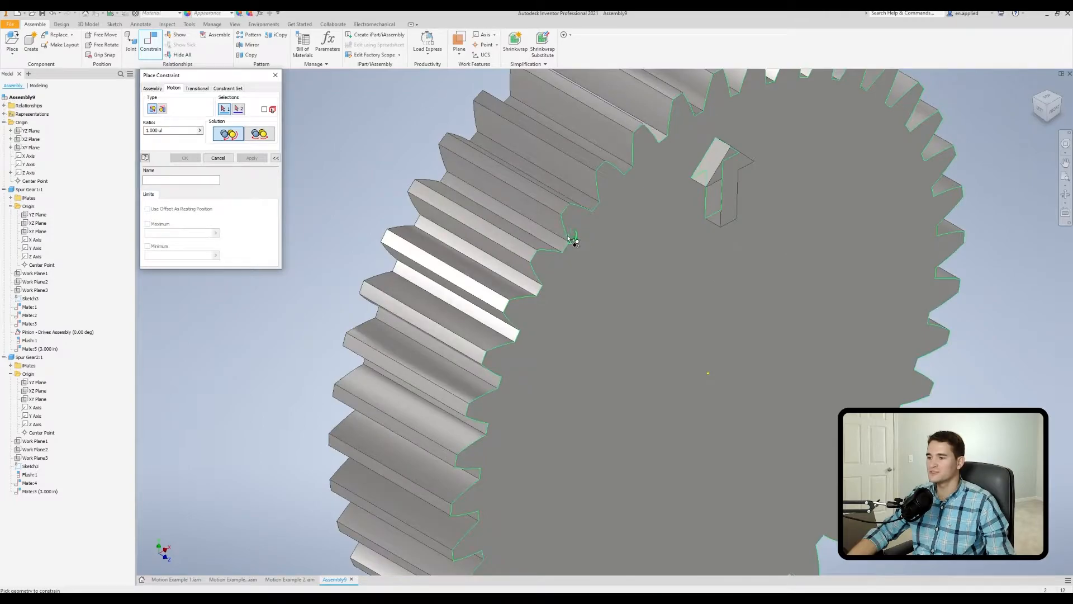
left_click(556, 244)
scroll(591, 287, "up", 5)
scroll(613, 453, "up", 2)
scroll(614, 453, "down", 6)
left_click(628, 464)
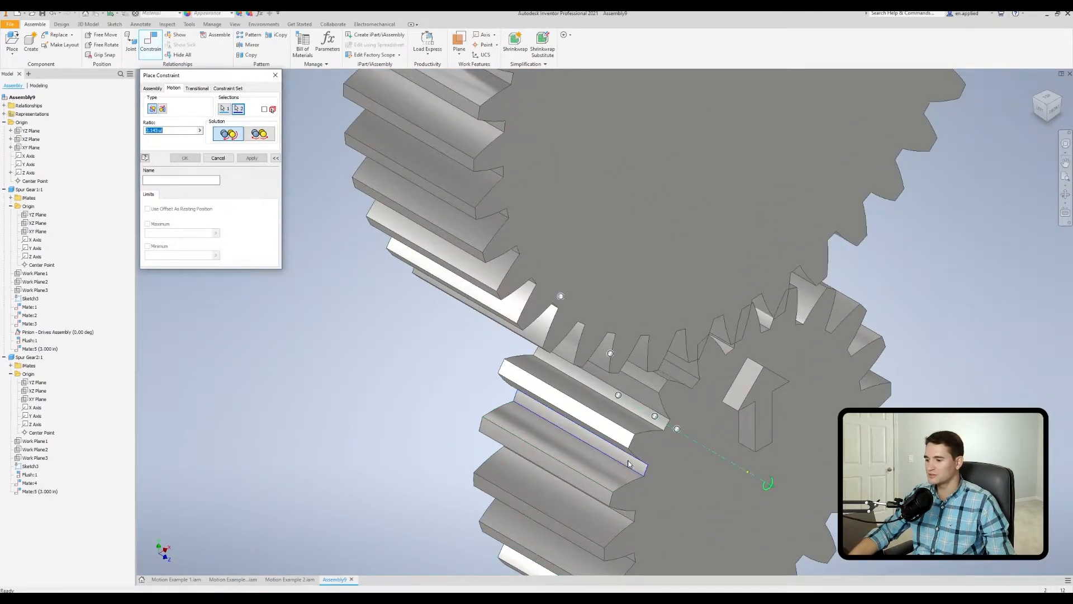
scroll(629, 464, "up", 3)
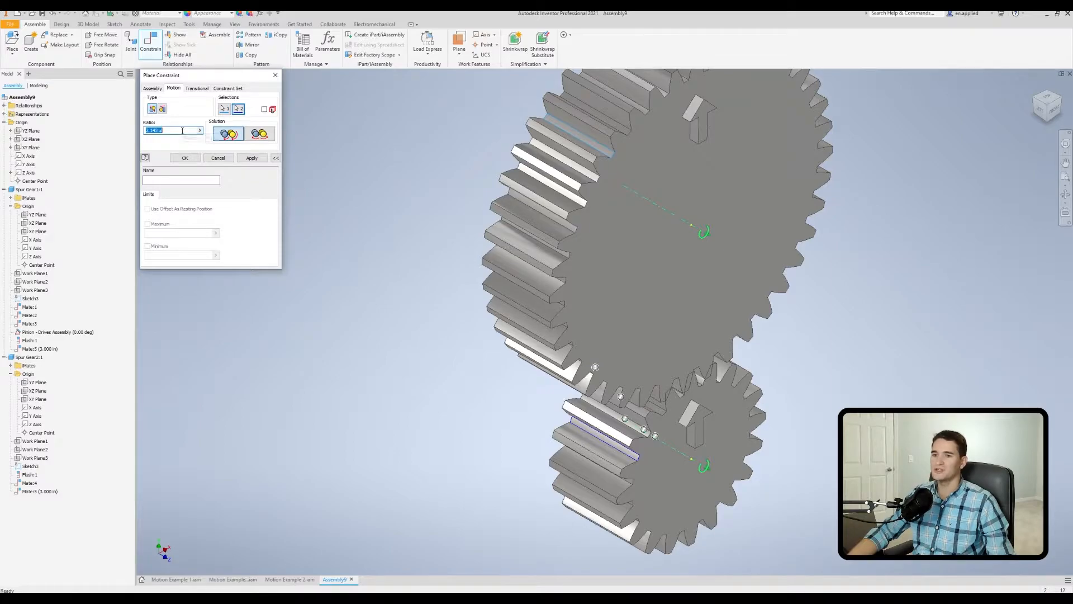
type("2")
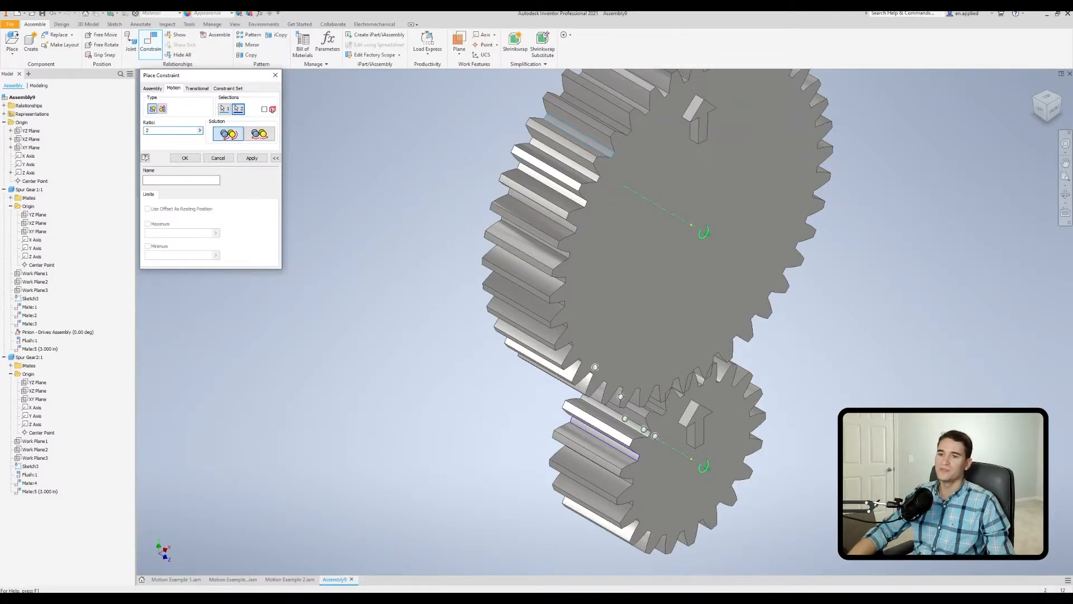
scroll(505, 271, "up", 2)
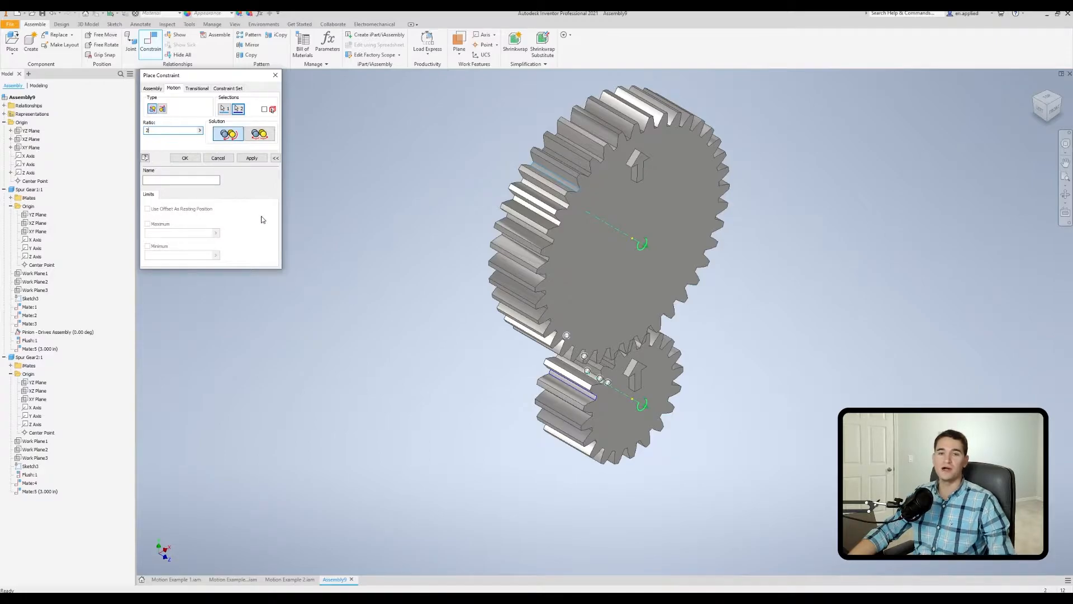
left_click(252, 157)
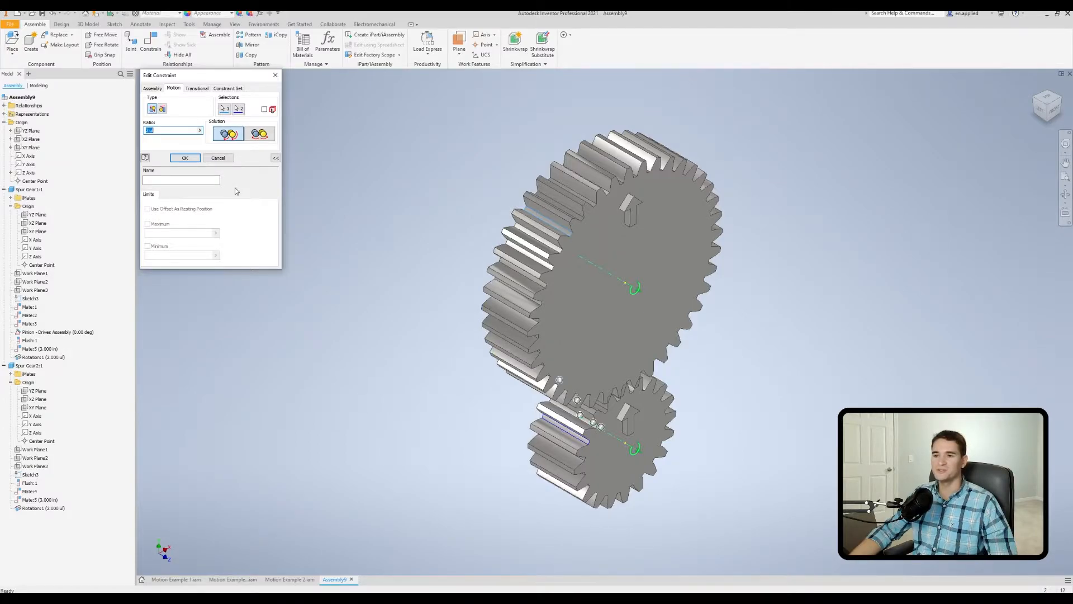
Drive the pinion's angle constraint to animate both gears under the forward rotation constraint.
left_click(187, 158)
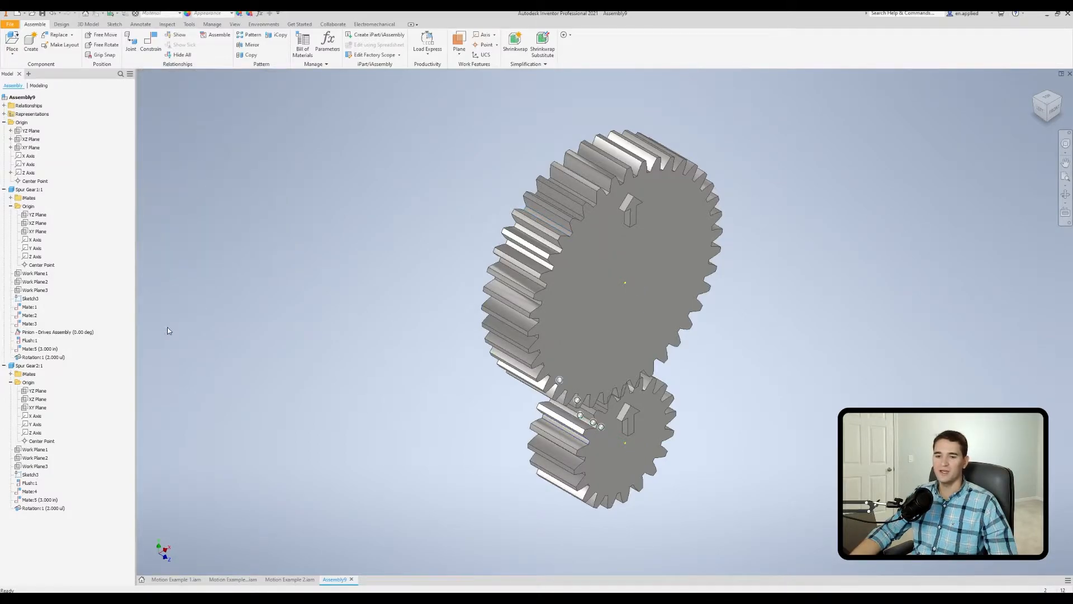
right_click(69, 334)
left_click(81, 377)
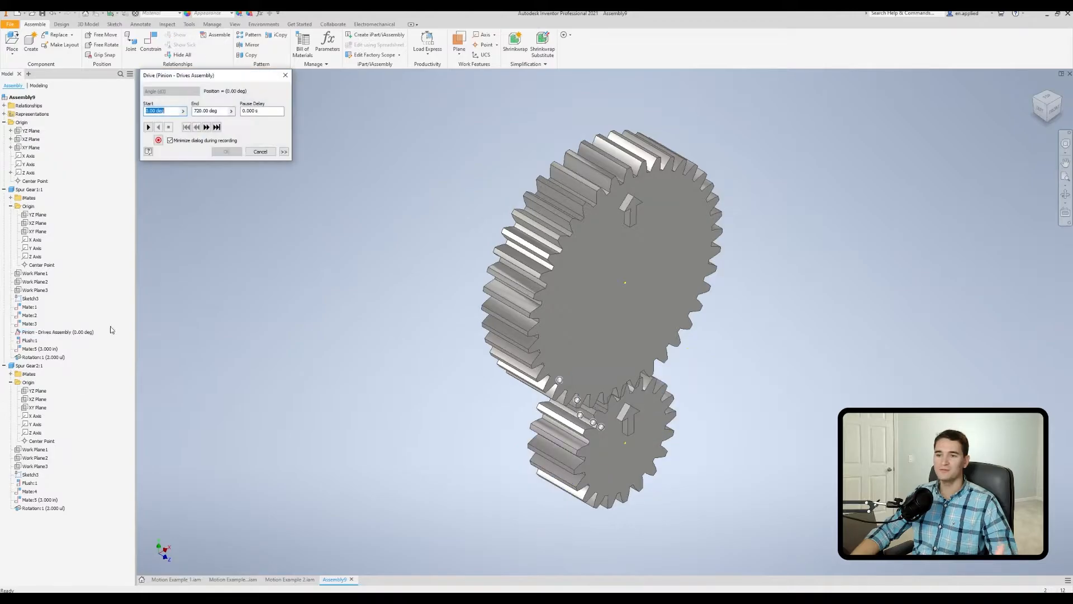
left_click(148, 127)
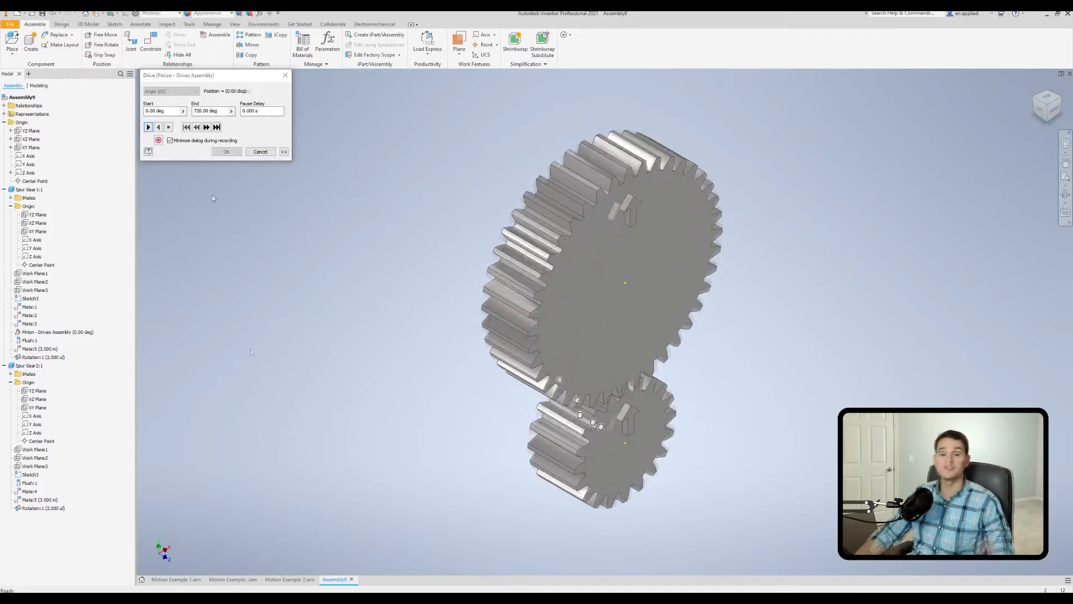
left_click(261, 151)
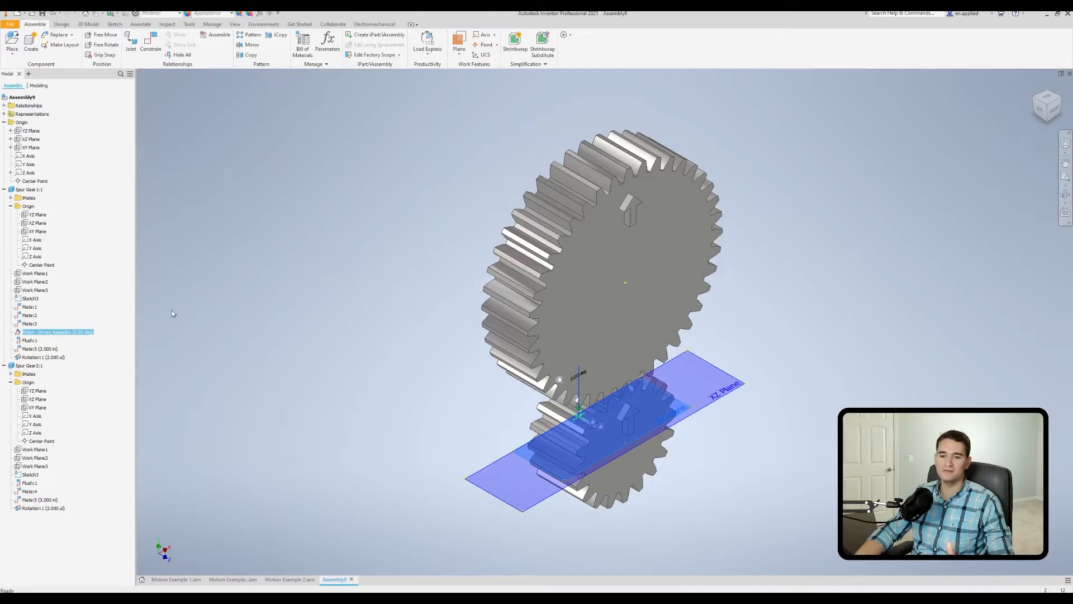
Edit the rotation constraint between the two gears to use the Reverse solution.
right_click(47, 358)
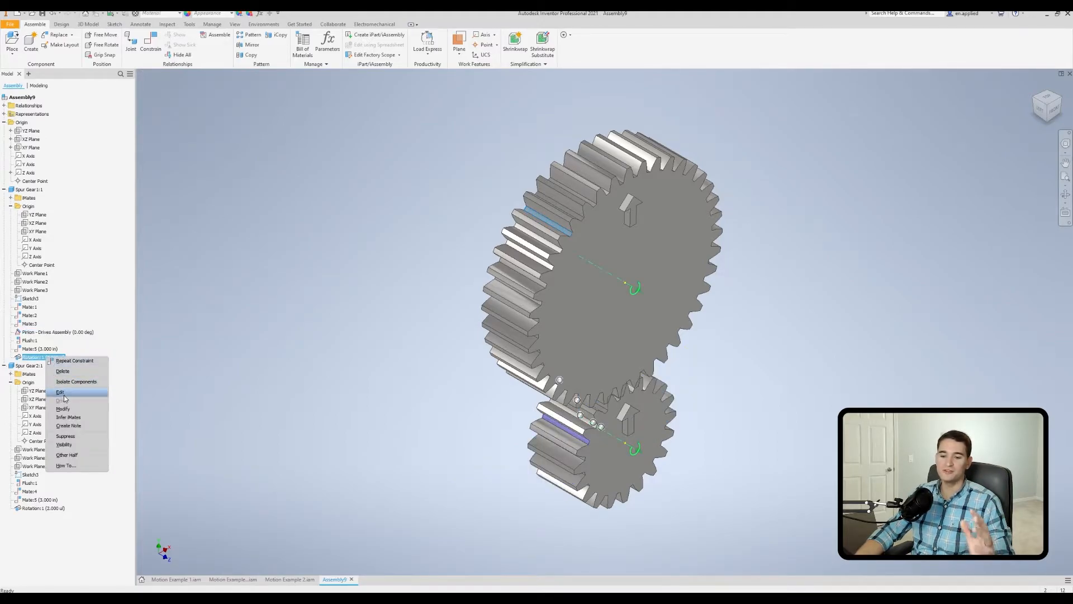
left_click(59, 392)
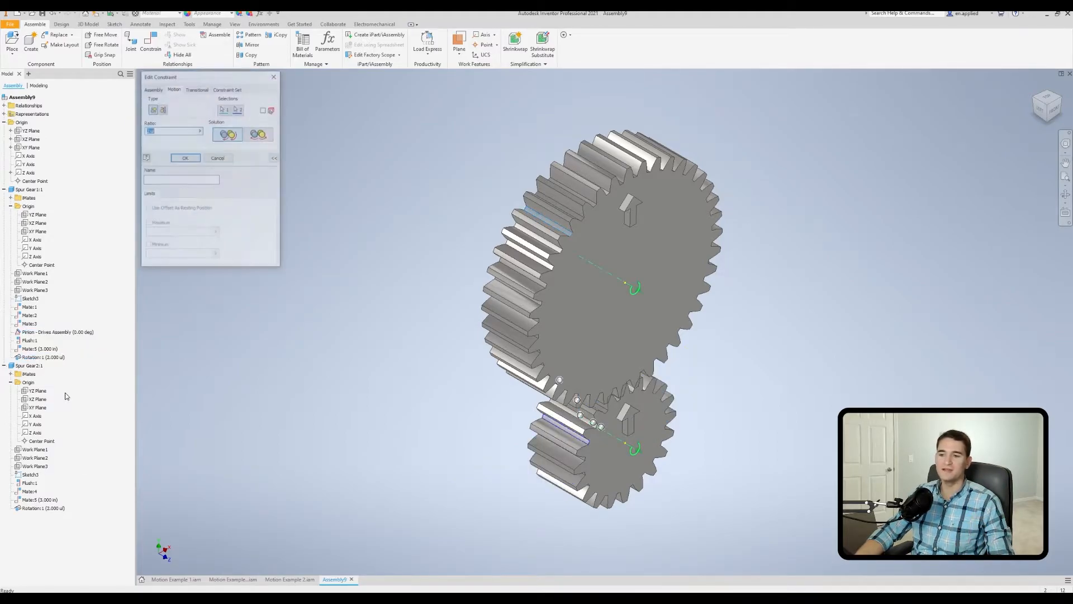
left_click(261, 140)
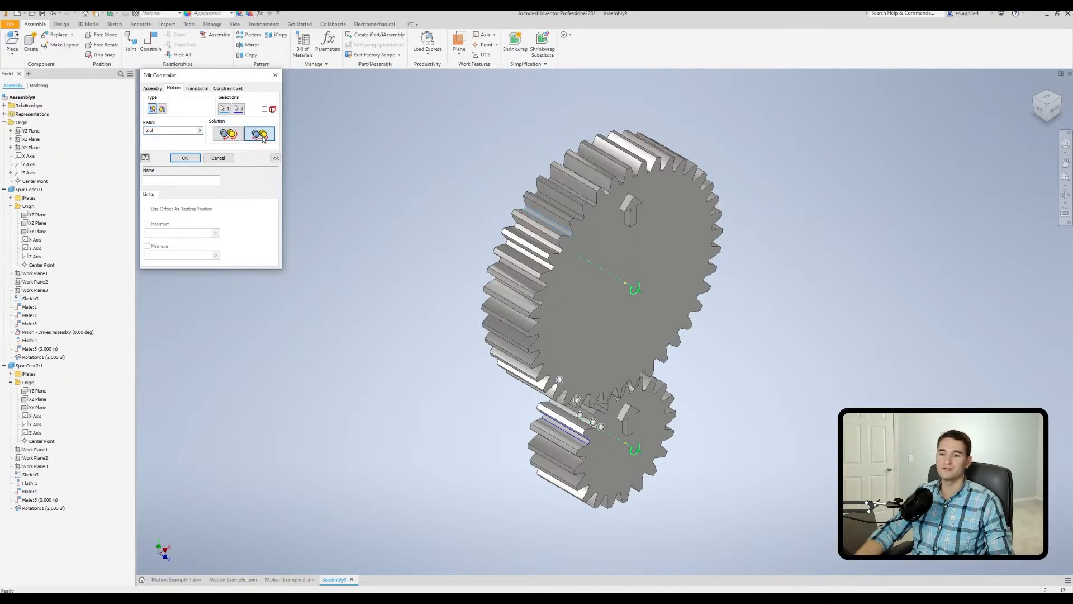
left_click(192, 160)
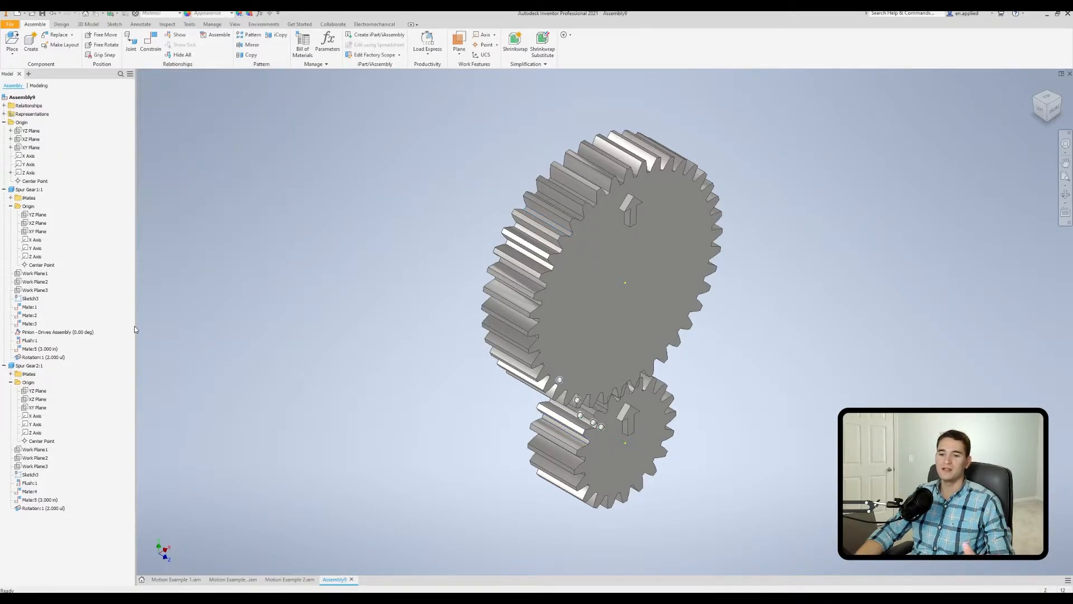
Drive the pinion's angle constraint again to check the gears' meshing with the reverse rotation.
right_click(79, 334)
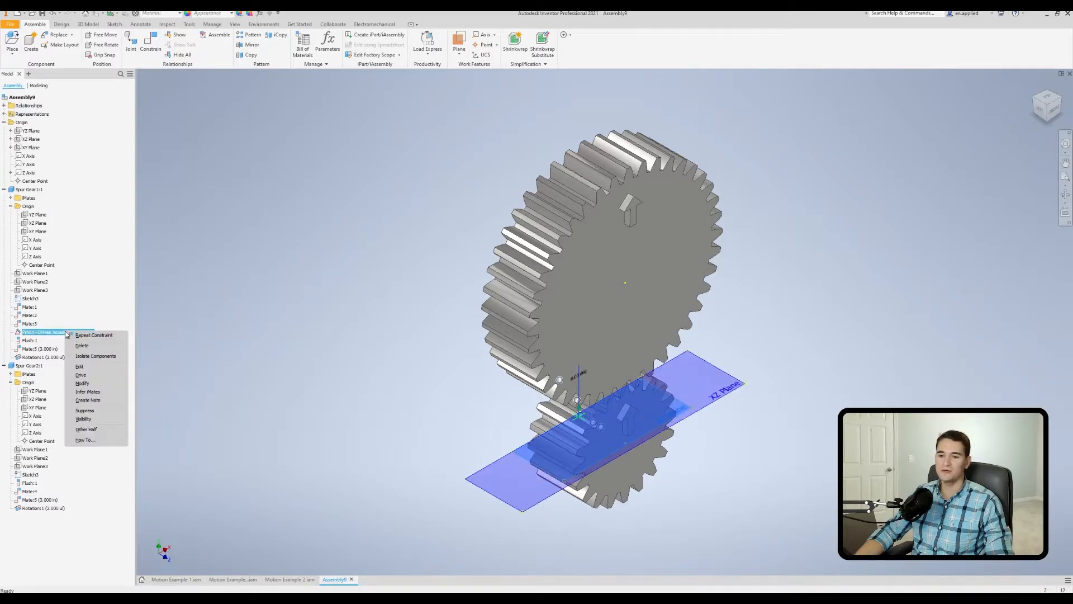
left_click(86, 377)
left_click(149, 126)
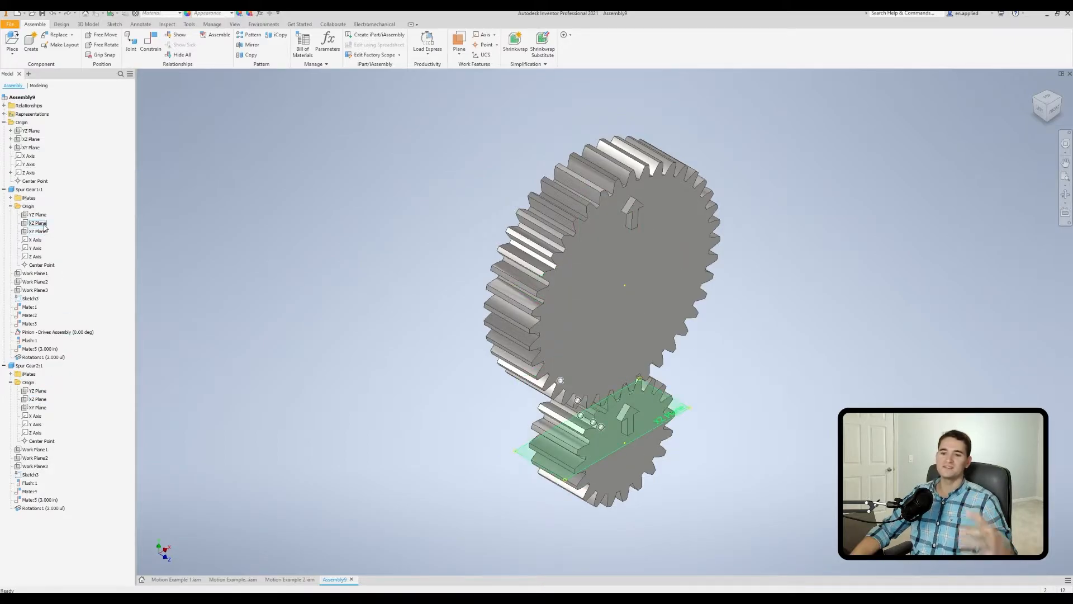
Add a directed angle constraint of 4.5 deg between the larger gear's XZ plane and the pinion's XZ plane.
left_click(150, 43)
left_click(165, 109)
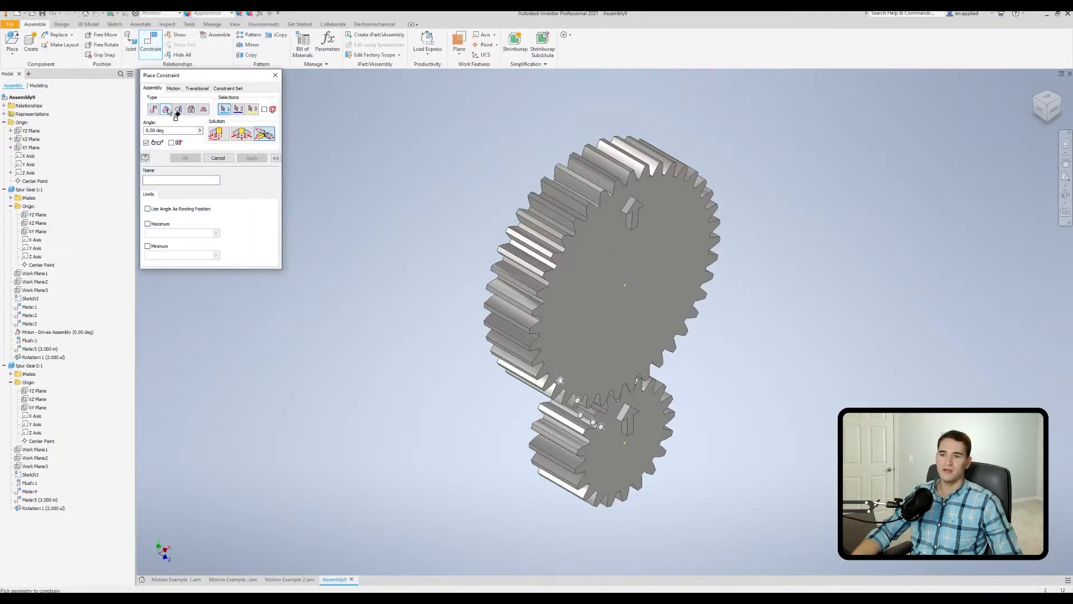
left_click(36, 399)
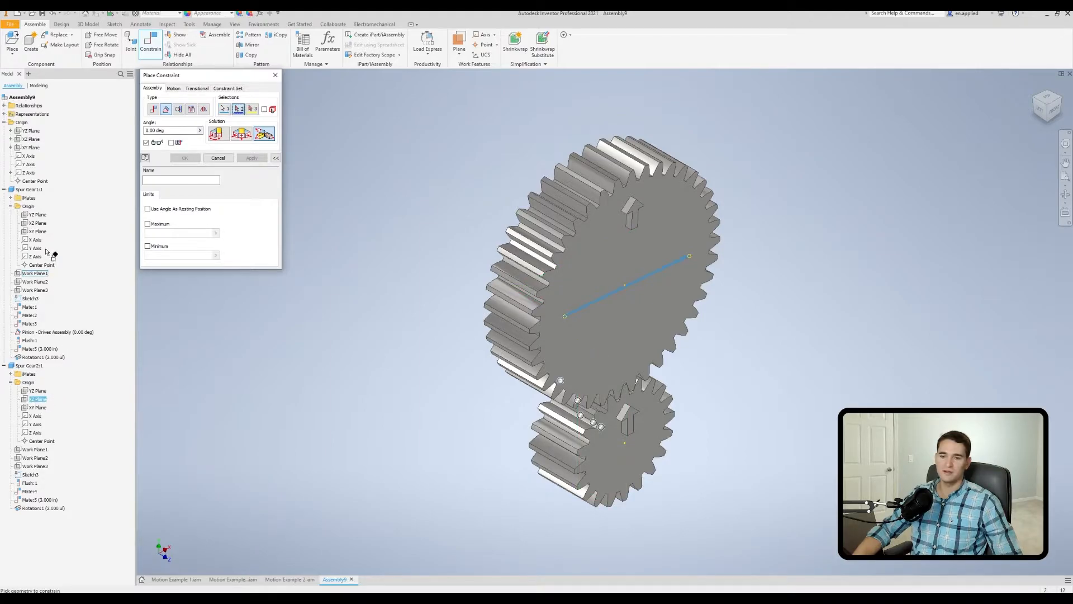
left_click(38, 223)
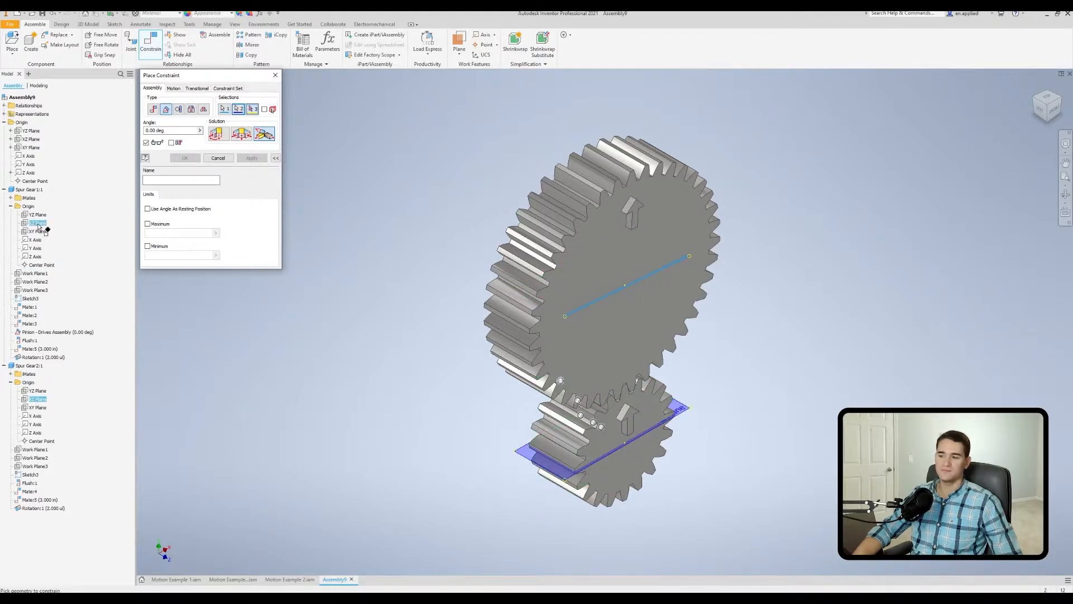
left_click(216, 134)
type("4.5")
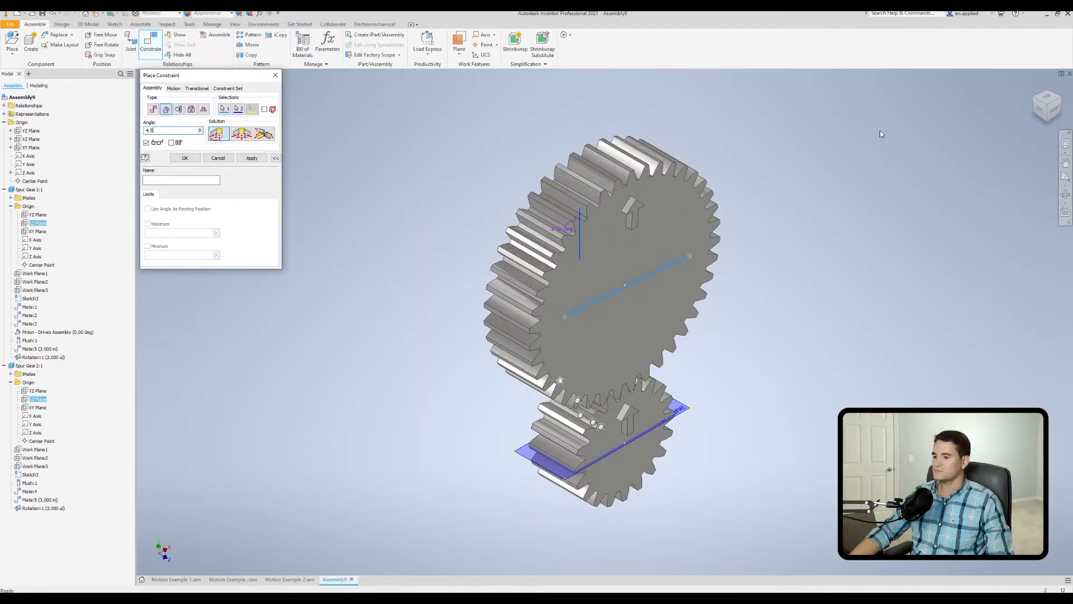
left_click(1053, 110)
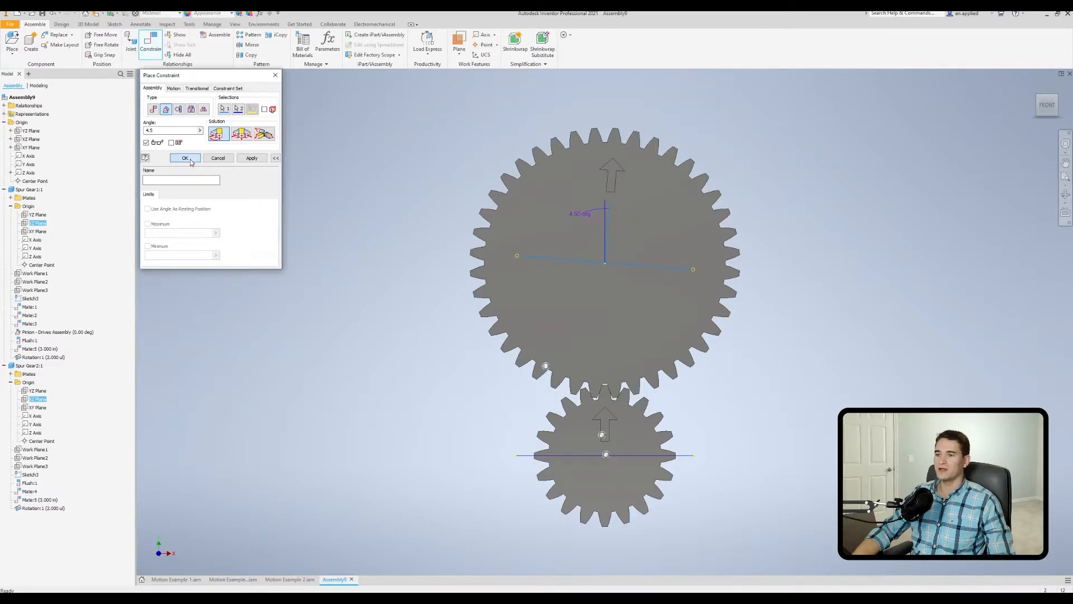
left_click(185, 158)
key("F6")
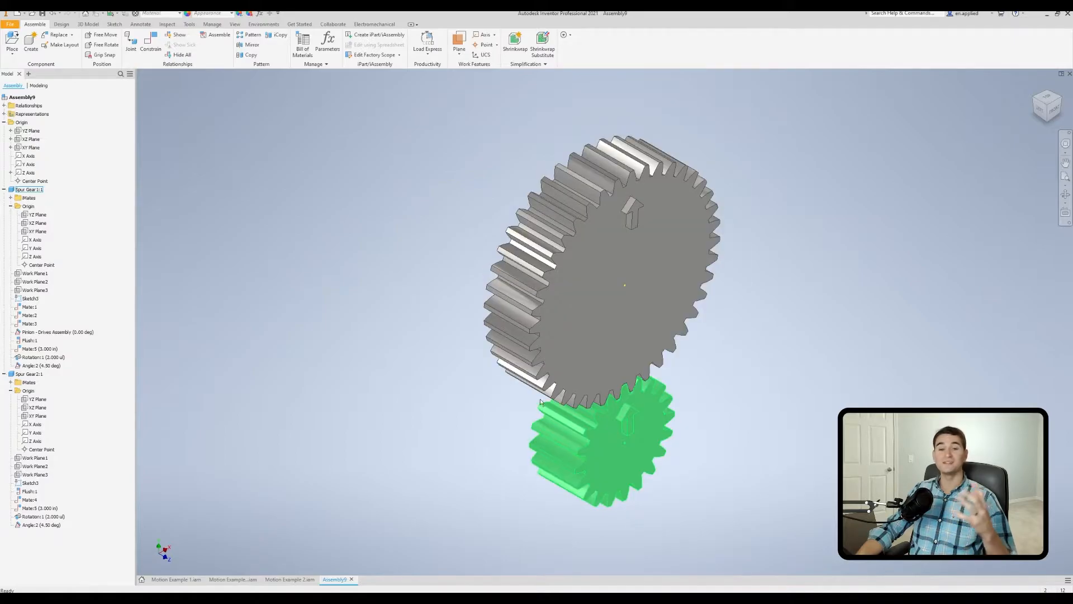
Suppress the 4.5 deg angle constraint between the gears and drive the pinion's angle constraint to animate the gear pair.
right_click(39, 366)
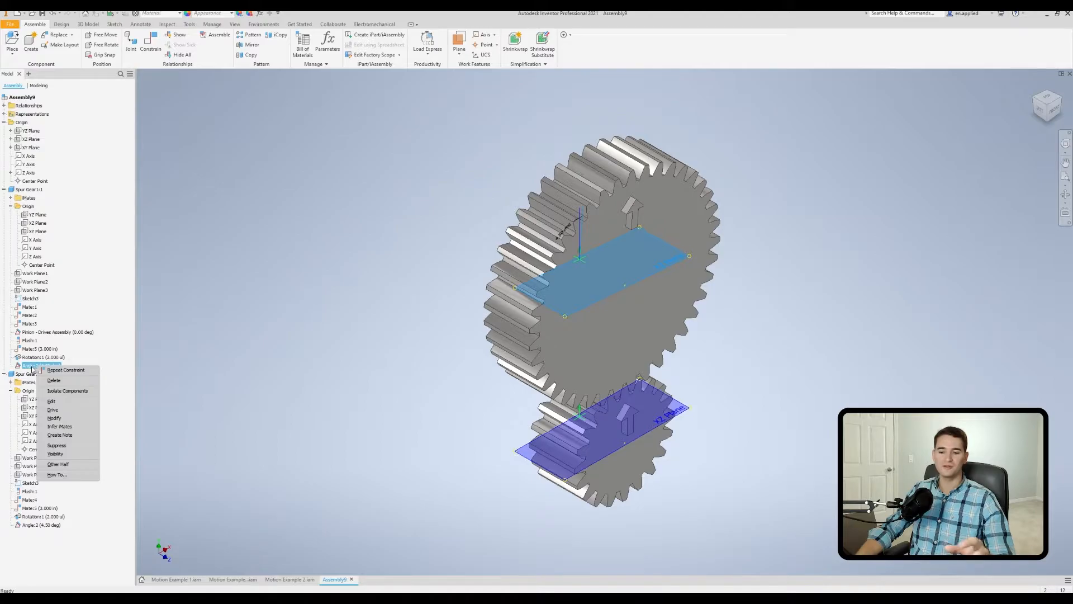
left_click(59, 445)
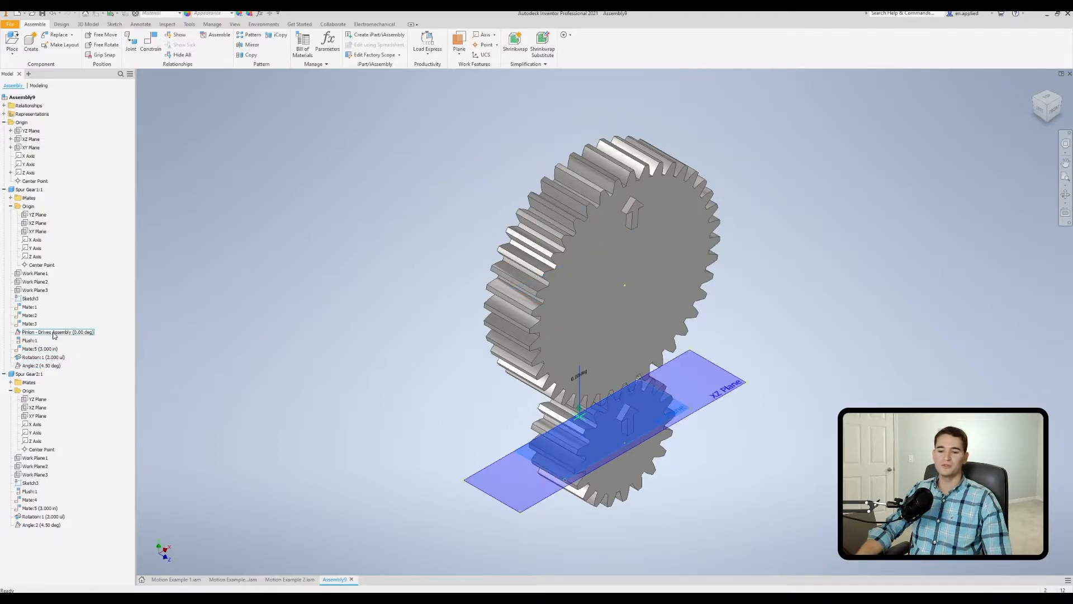
right_click(54, 335)
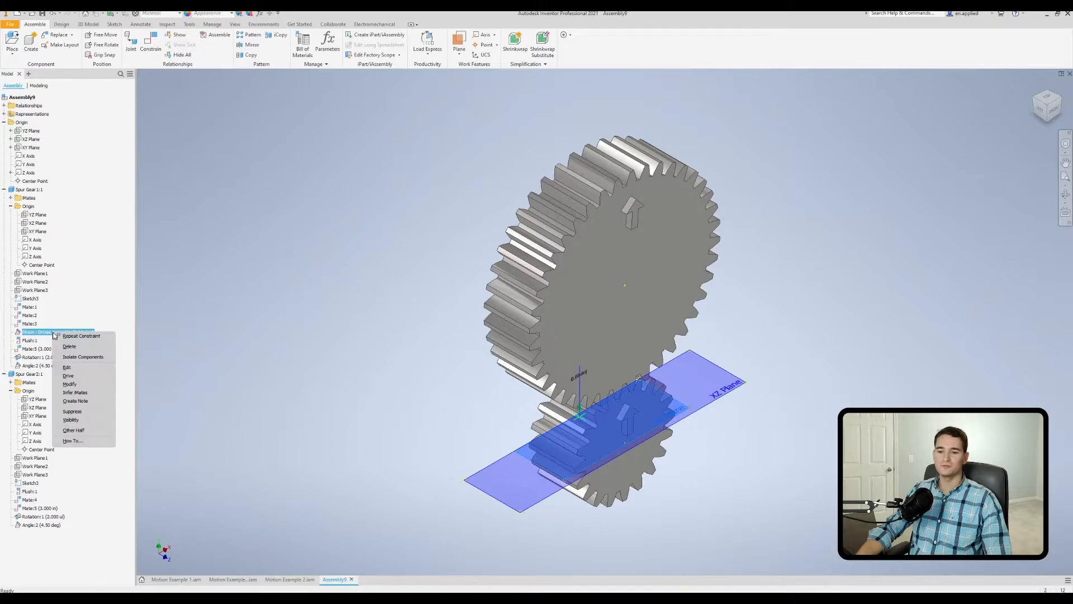
left_click(70, 378)
left_click(148, 128)
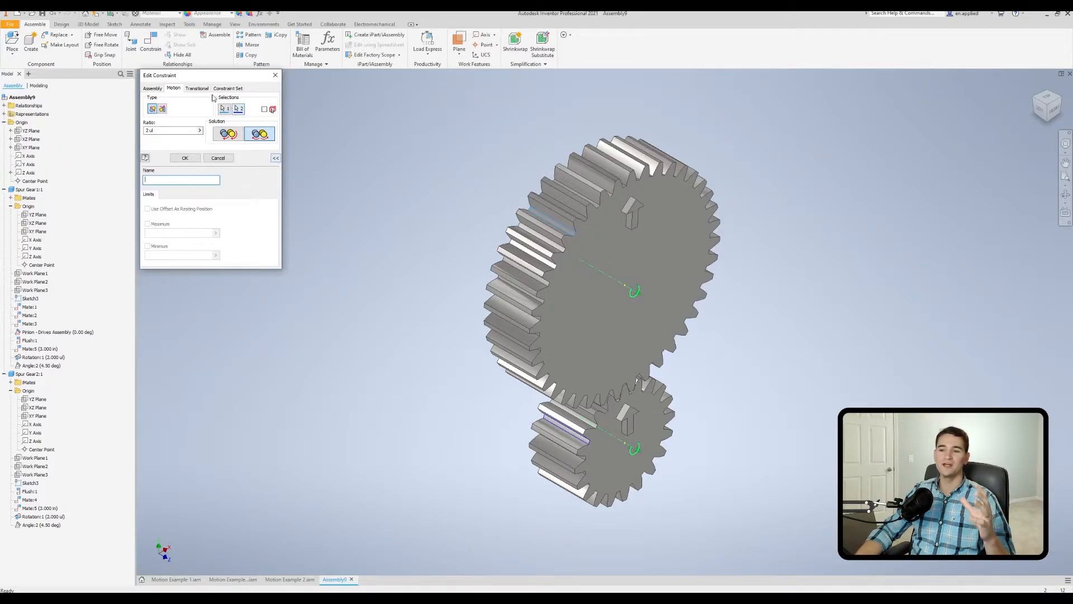
Review the expandable name and limits options of the gears' rotation constraint.
left_click(275, 159)
left_click(276, 158)
left_click(276, 158)
left_click(275, 158)
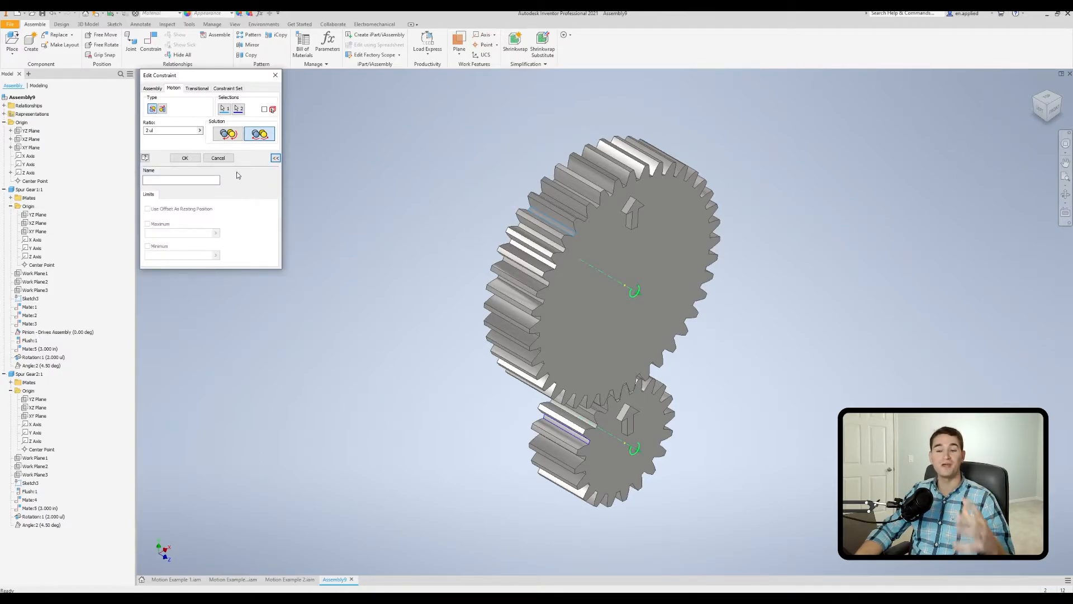
left_click(170, 179)
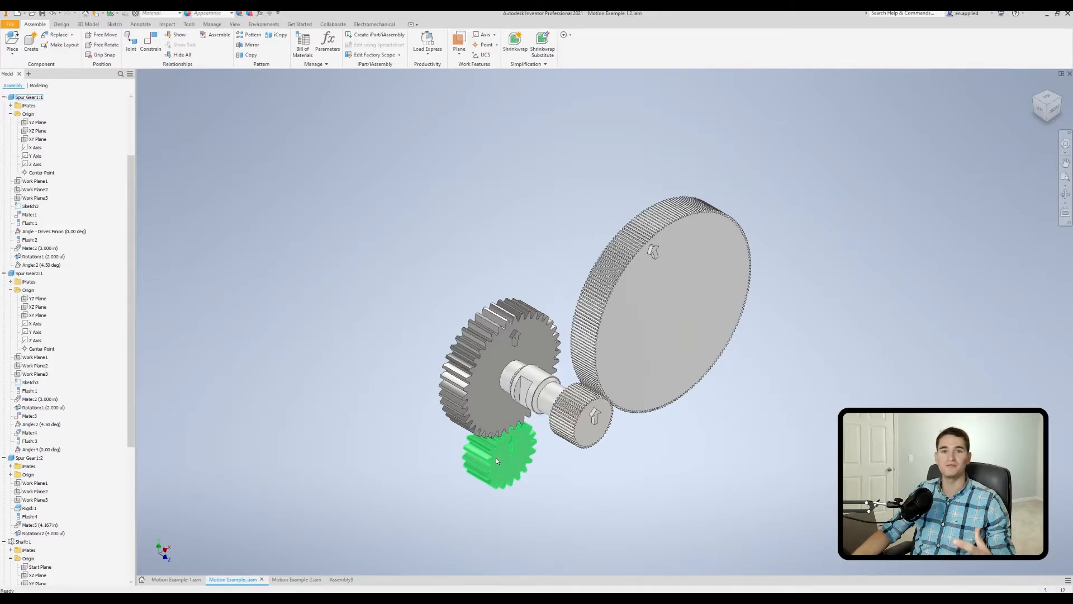
Drive the pinion's angle constraint forward and in reverse in Motion Example 1.2 to watch the compound gear train turn.
scroll(487, 461, "up", 2)
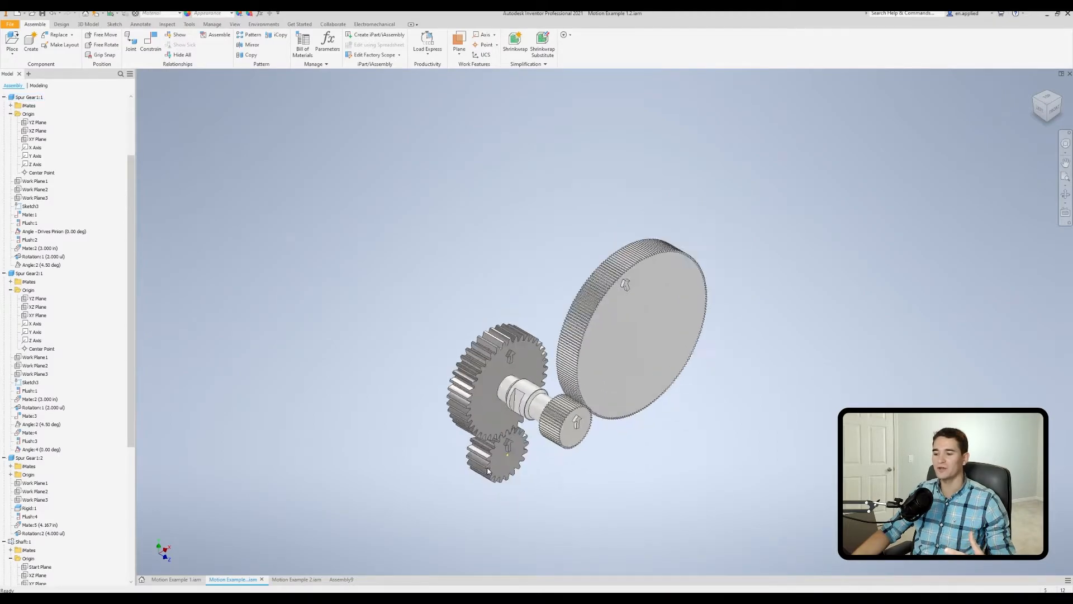
scroll(486, 471, "down", 3)
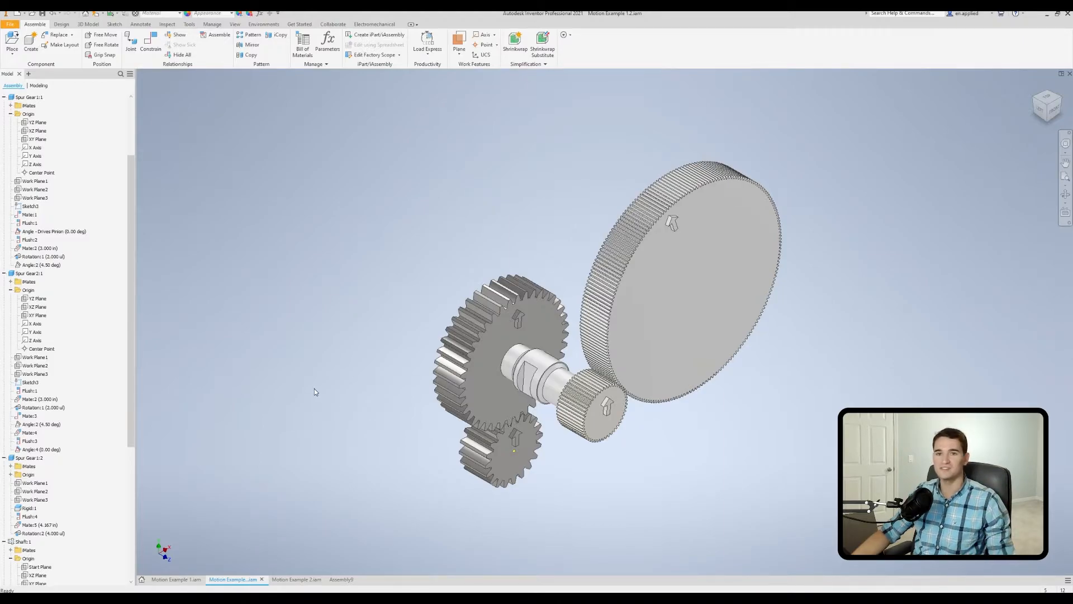
scroll(509, 384, "down", 3)
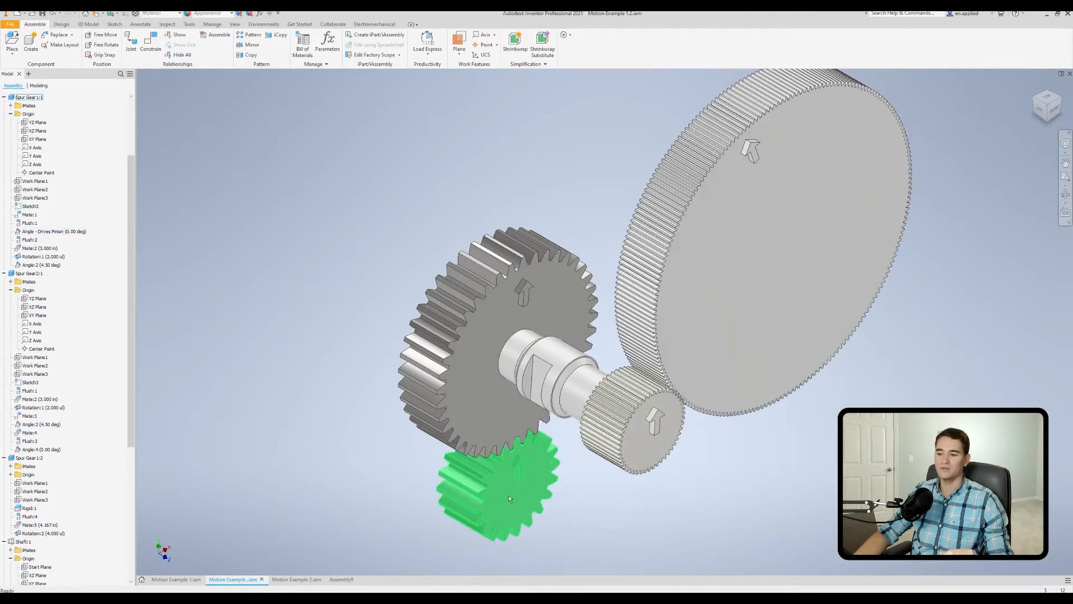
right_click(68, 233)
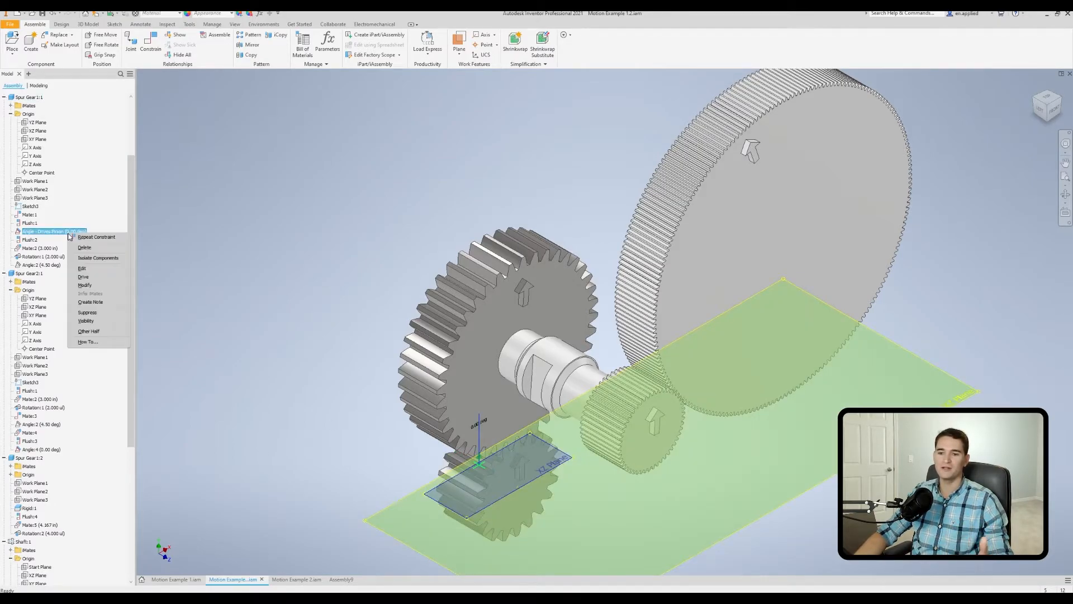
left_click(83, 277)
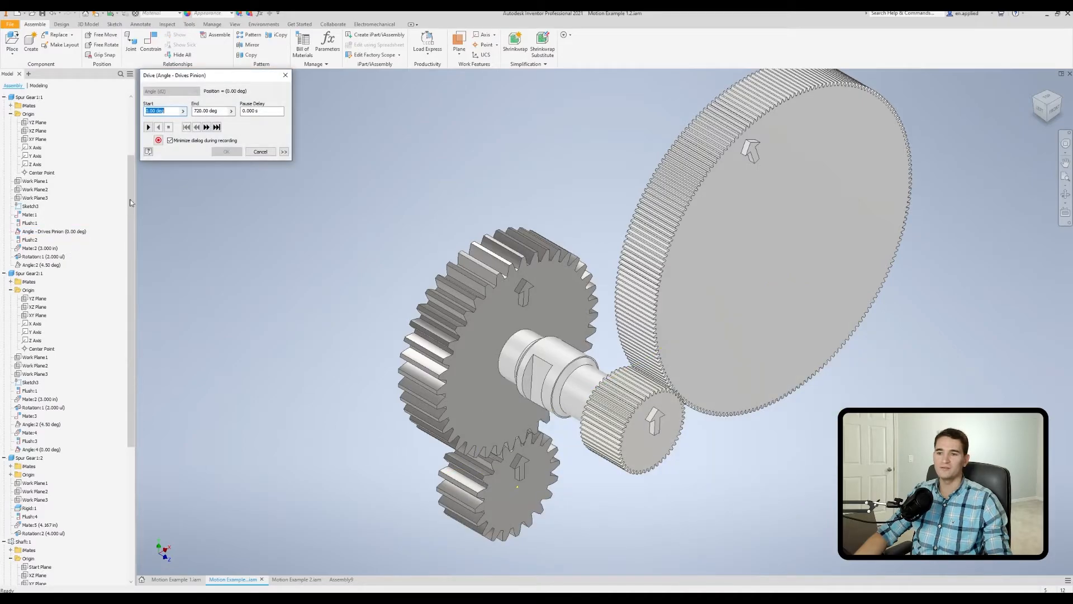
left_click(148, 128)
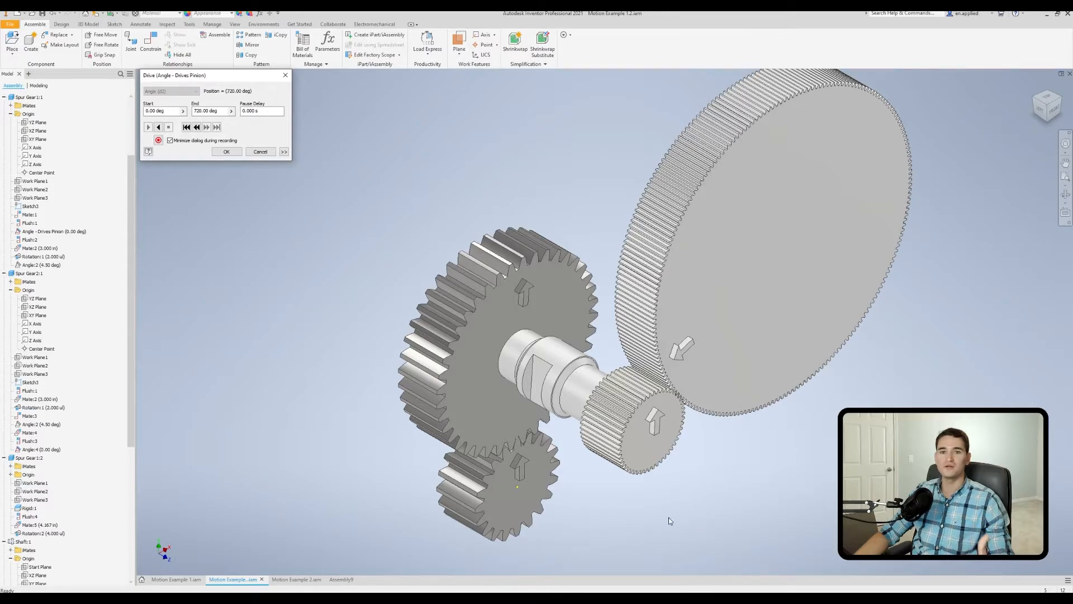
left_click(158, 126)
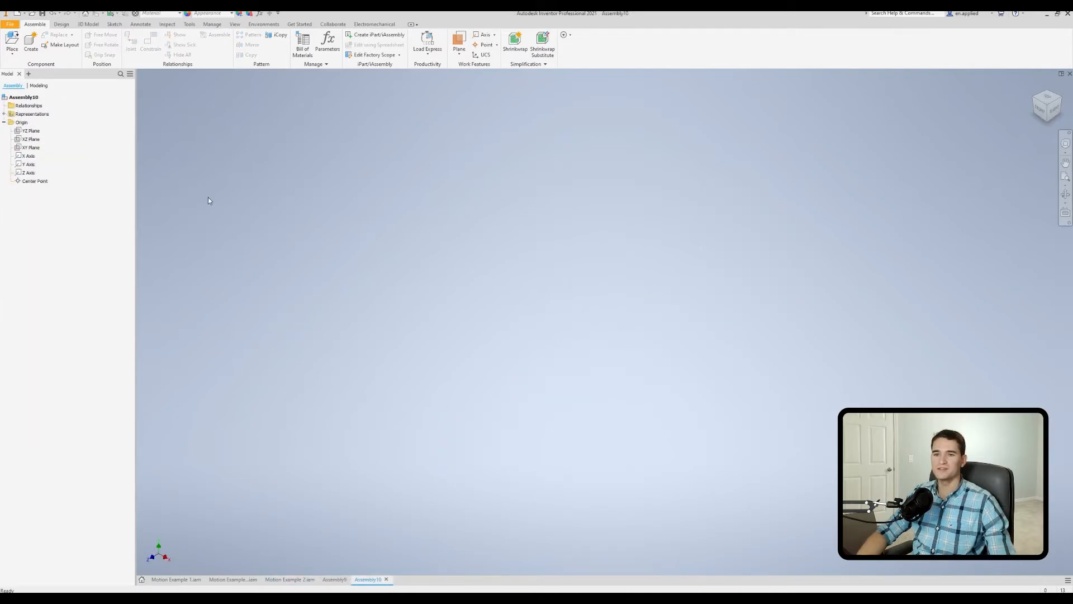
Place one instance of Pinion.ipt from the Motion Example 2 folder in the new empty assembly.
left_click(10, 43)
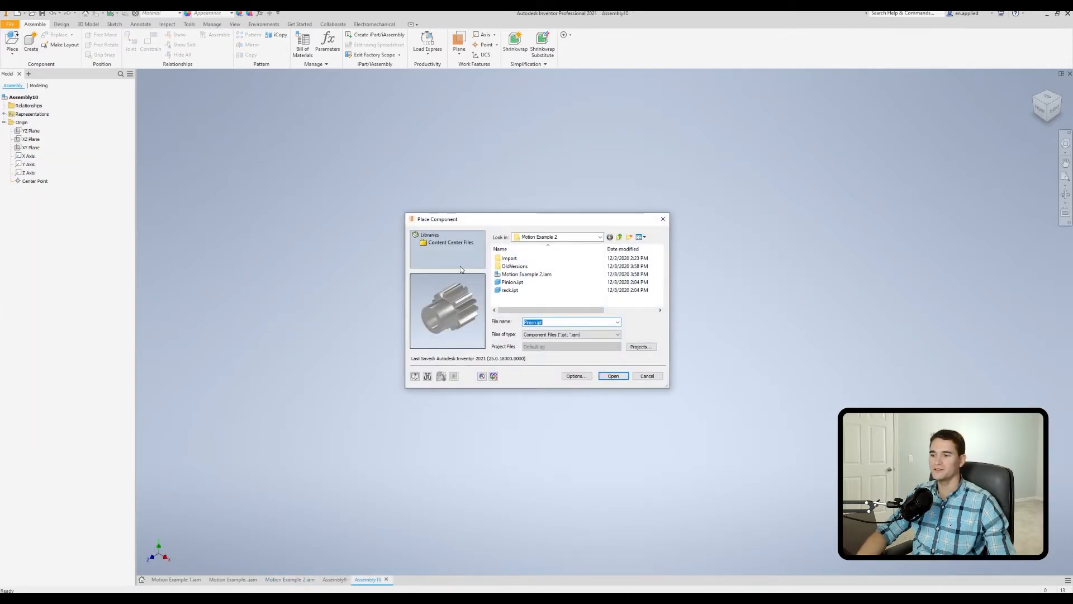
double_click(511, 282)
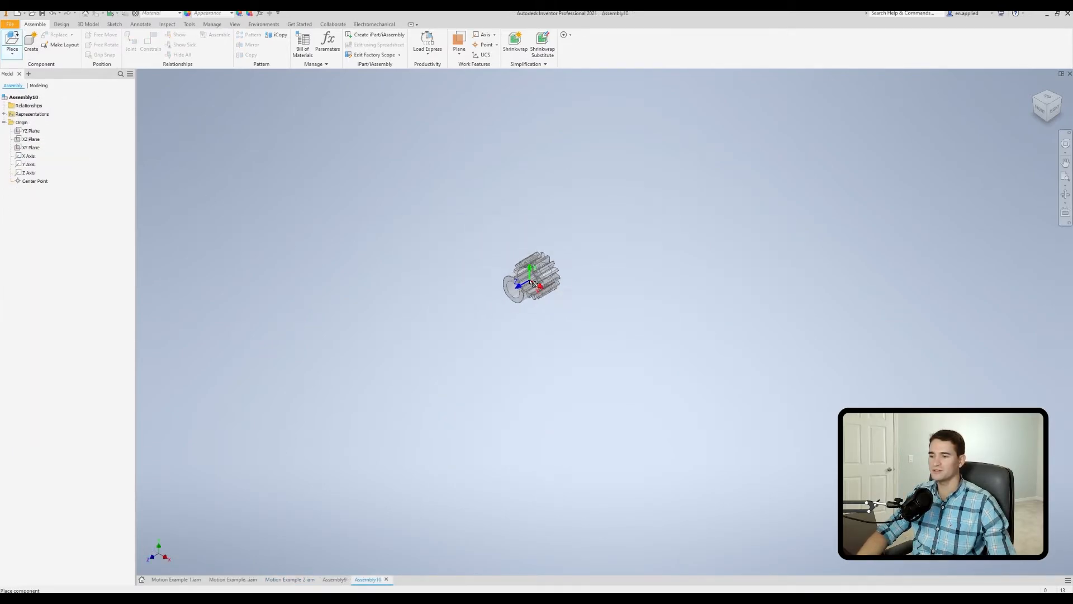
left_click(495, 269)
right_click(369, 215)
left_click(398, 216)
scroll(398, 219, "down", 3)
scroll(398, 220, "down", 2)
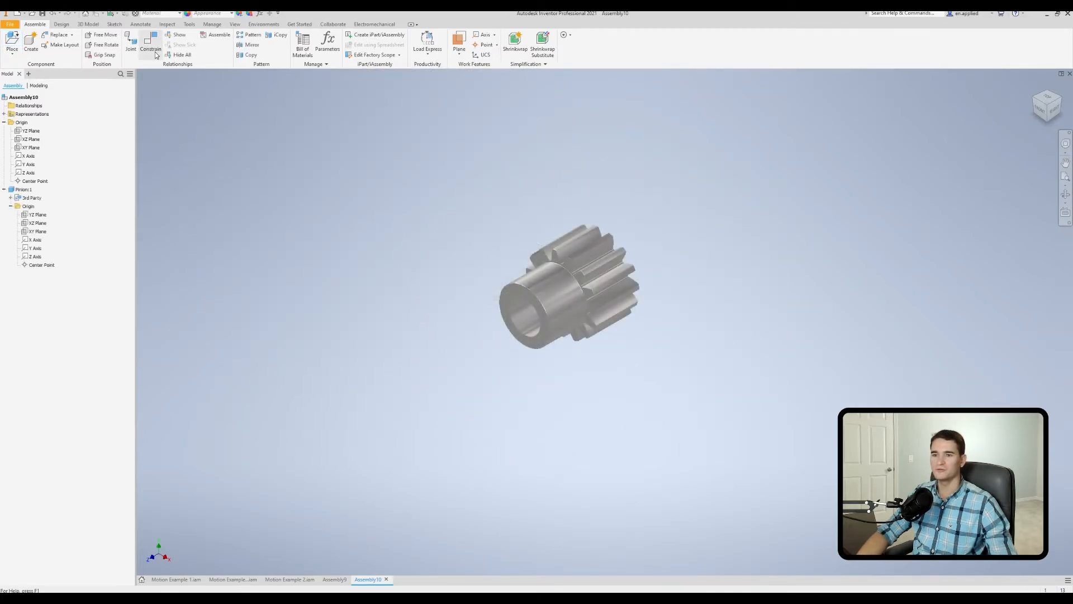
Mate the pinion's bore axis to the assembly's Z axis with a 0.000 in offset.
left_click(156, 52)
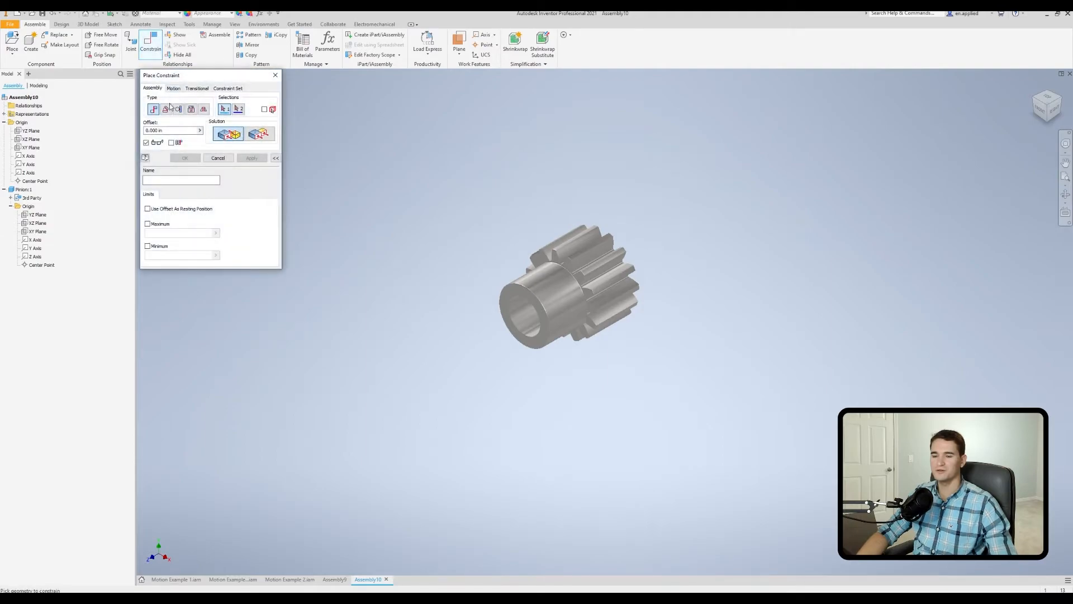
left_click(525, 327)
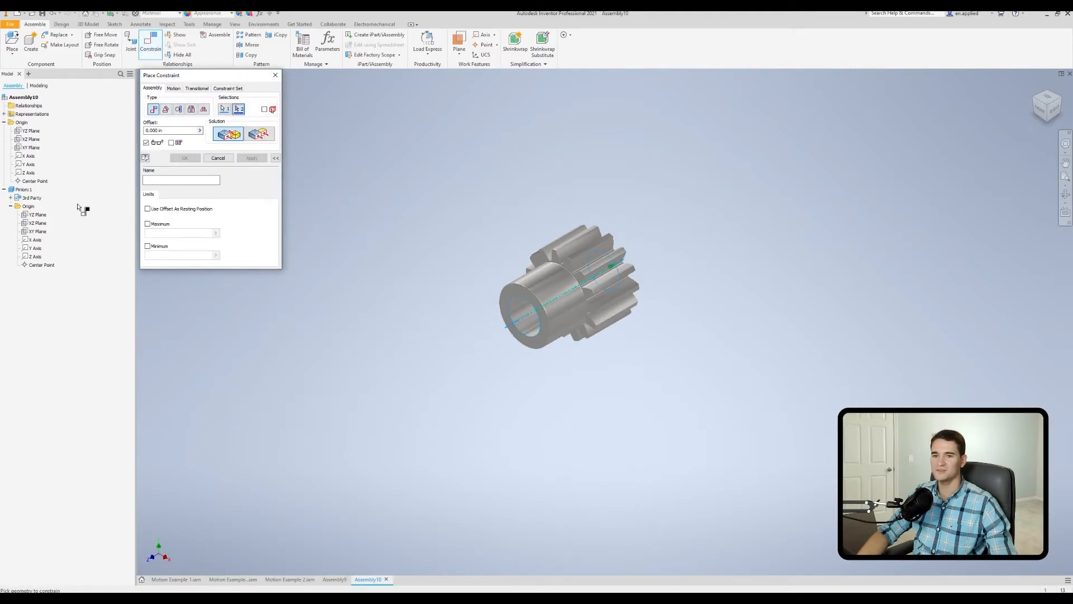
left_click(31, 172)
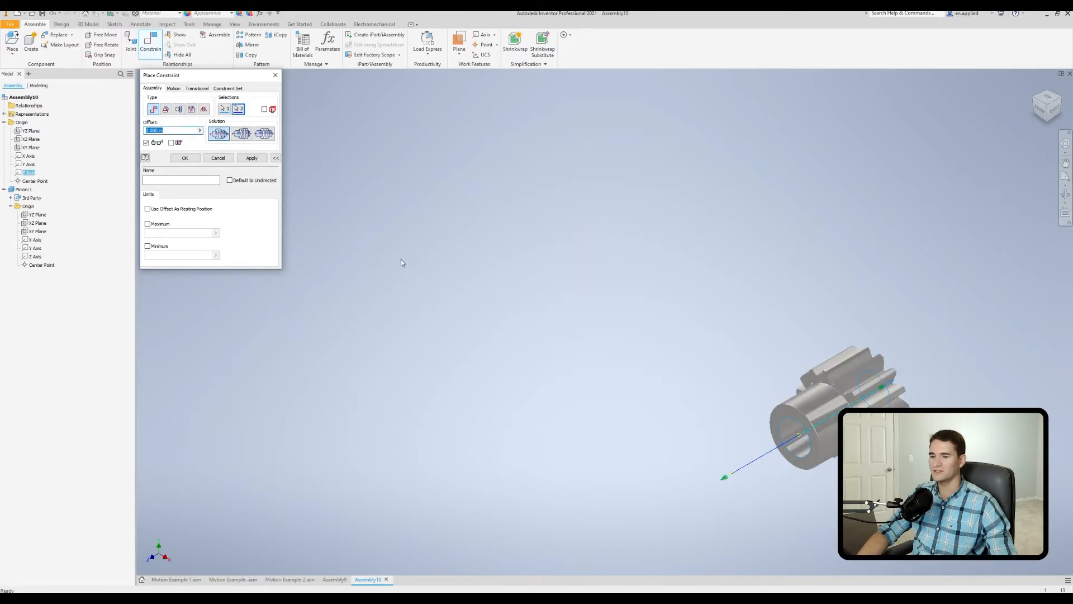
left_click(184, 158)
middle_click_drag(636, 332, 521, 248)
mouse_move(605, 307)
left_mouse_down()
mouse_move(541, 334)
mouse_move(619, 294)
left_mouse_up()
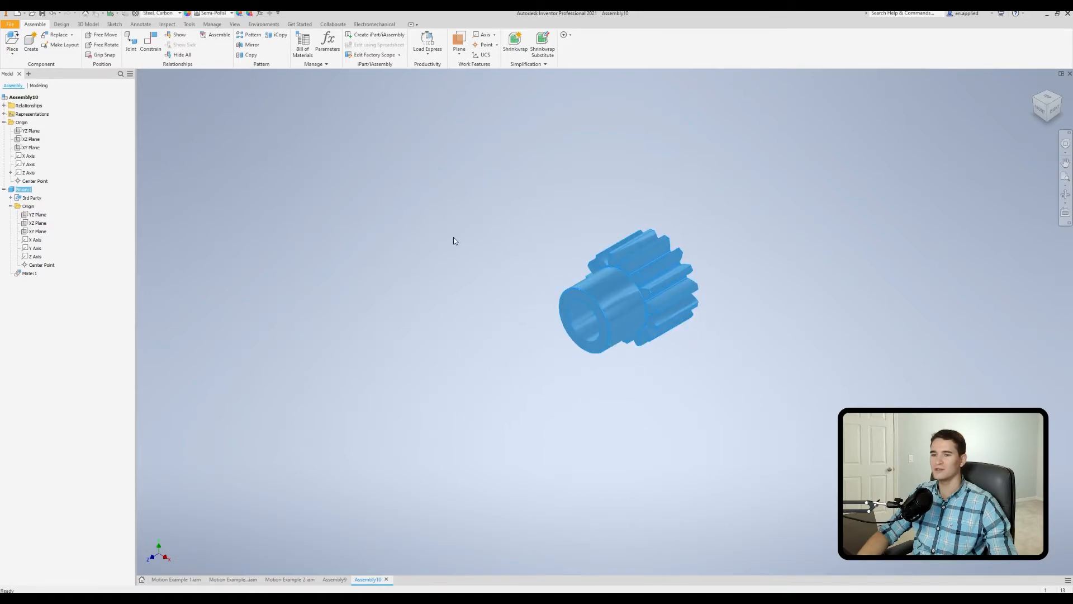
left_click(458, 239)
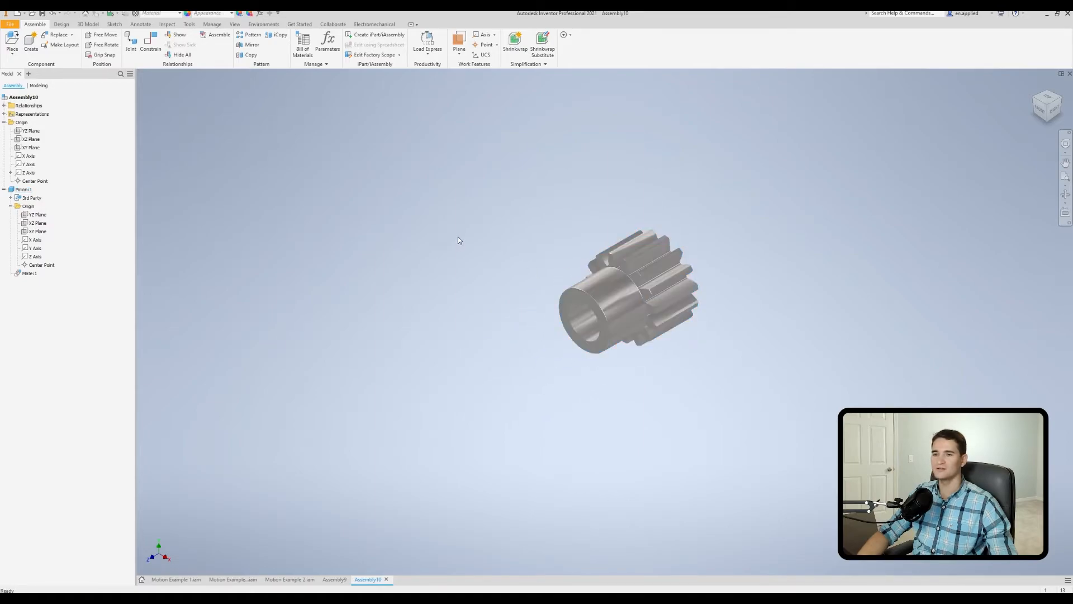
Constrain the end face of the pinion's hub flush with the assembly's XY plane.
left_click(151, 42)
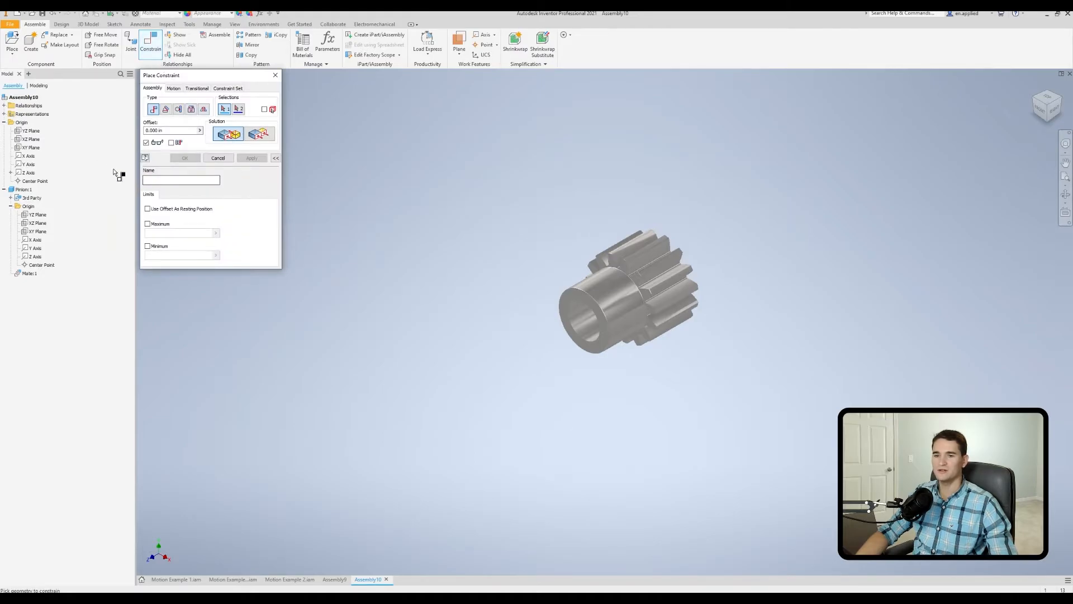
scroll(543, 334, "up", 5)
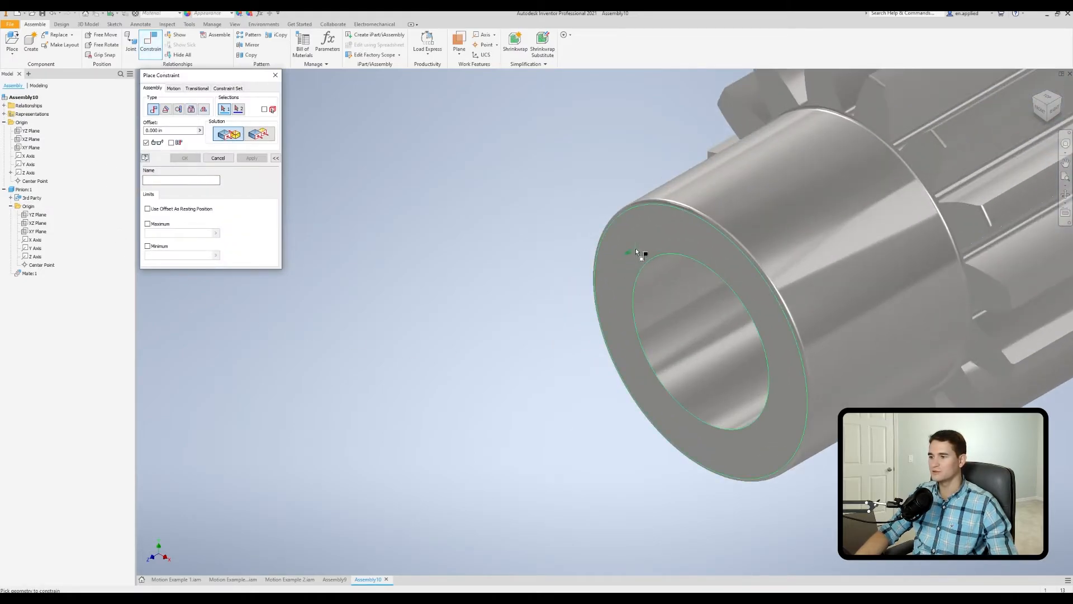
left_click(635, 252)
scroll(642, 249, "down", 2)
scroll(649, 251, "down", 2)
scroll(378, 242, "down", 2)
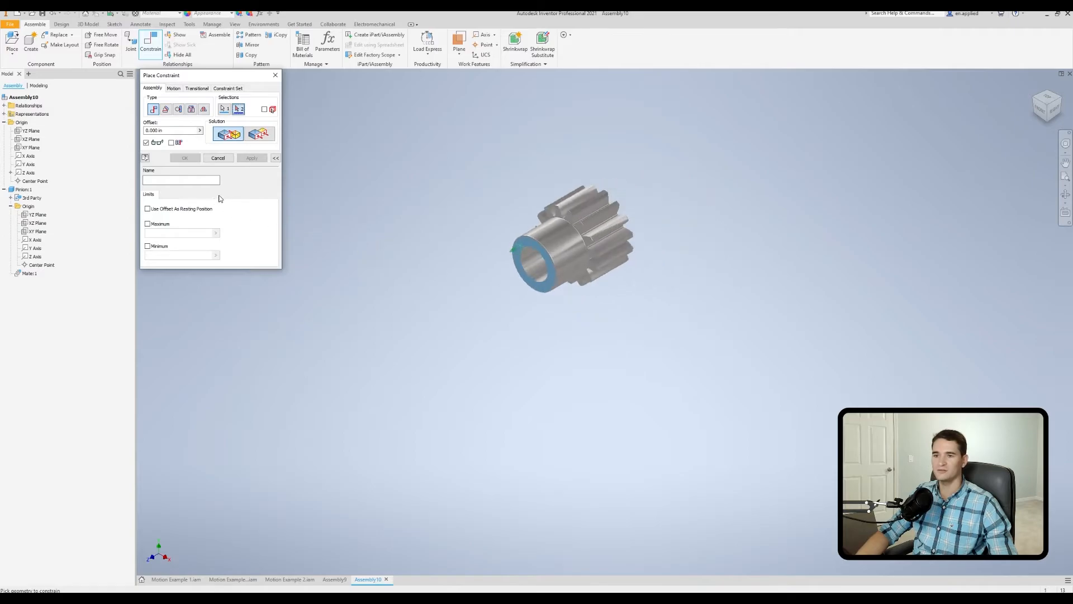
left_click(29, 149)
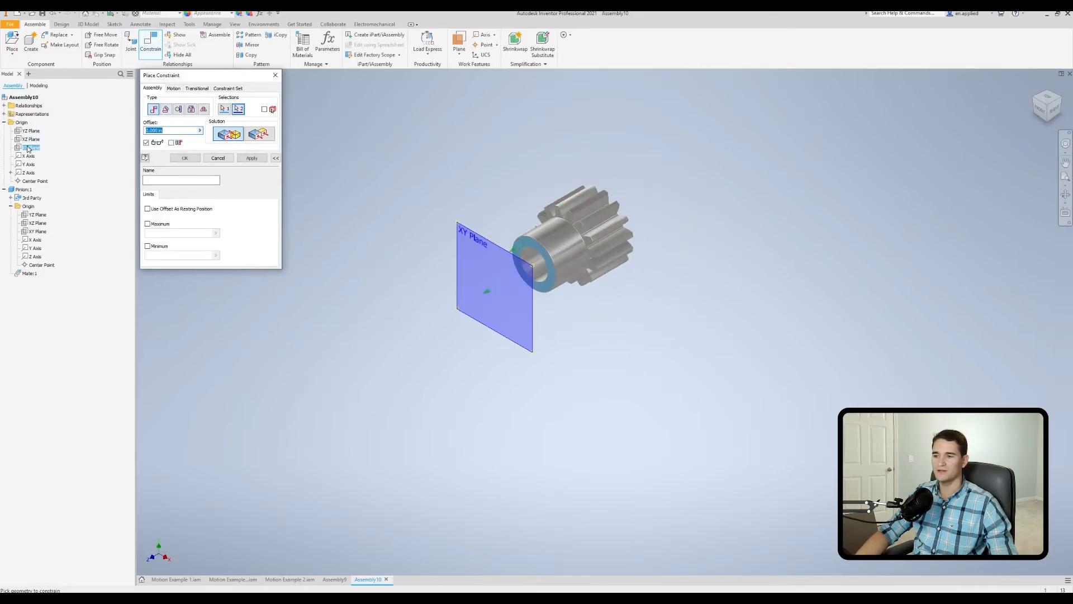
left_click(268, 139)
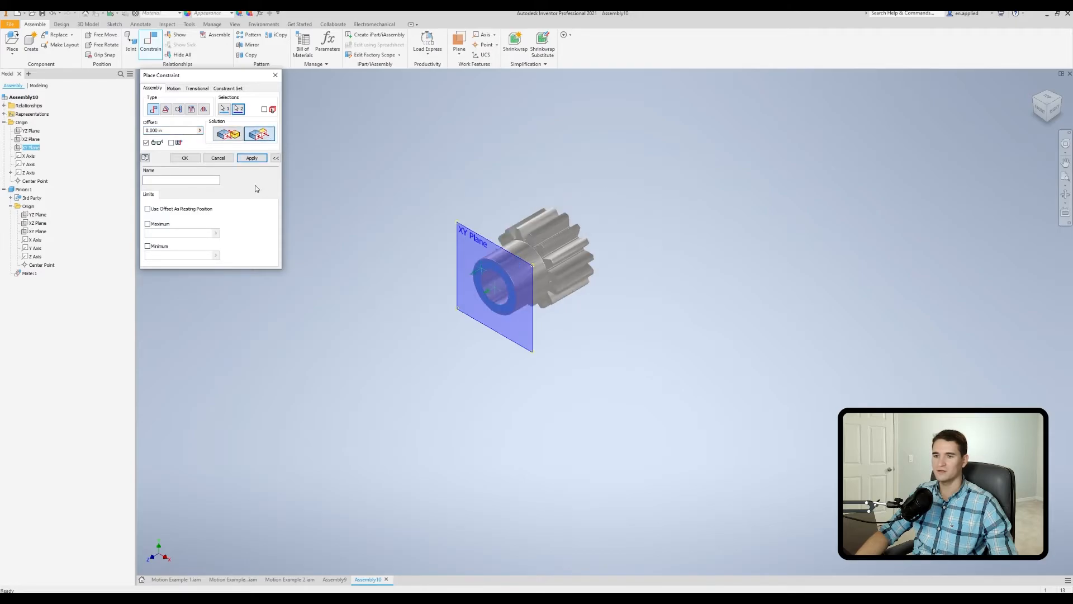
left_click(185, 157)
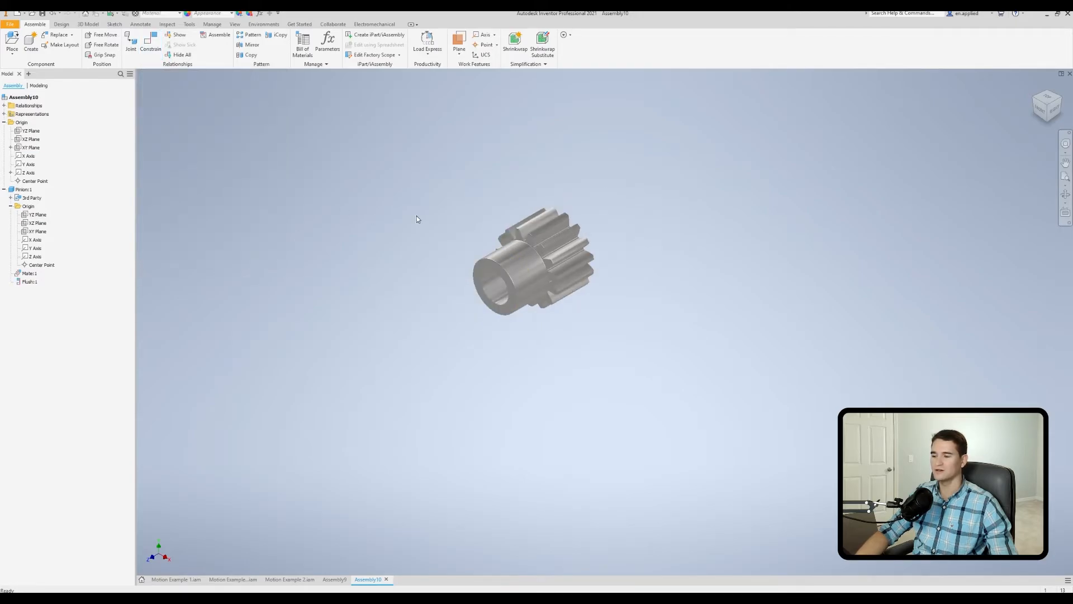
Rotate the pinion about its axis to test its remaining freedom of movement.
left_click(525, 252)
left_click_drag(555, 267, 548, 262)
left_click_drag(549, 260, 488, 260)
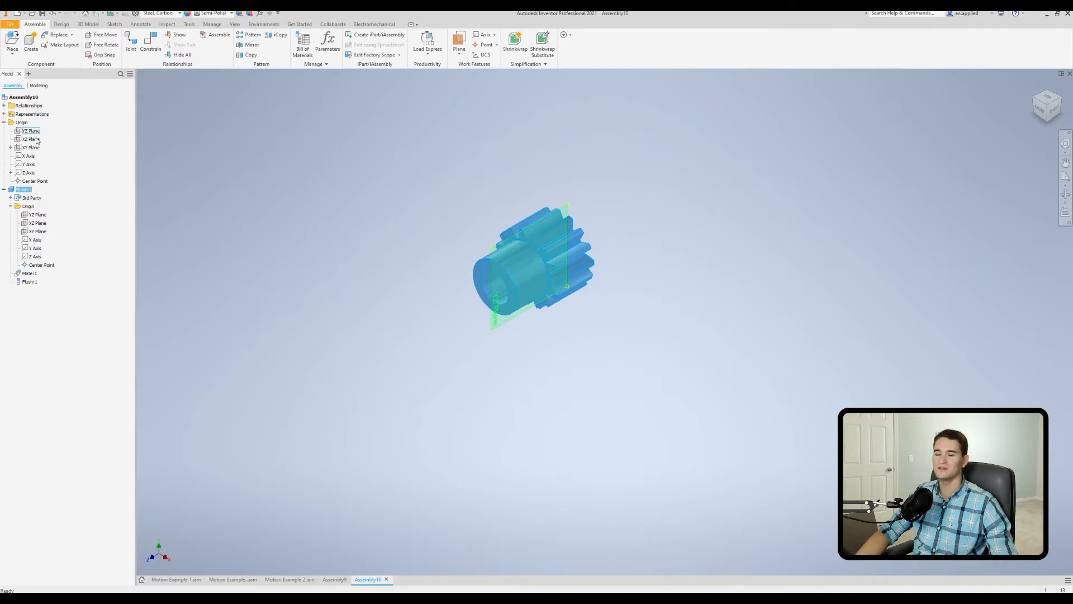
left_click(241, 196)
Add a 0.00 deg directed angle constraint between the pinion's and the assembly's XZ planes, named Pinion - Drives Assembly.
left_click(152, 53)
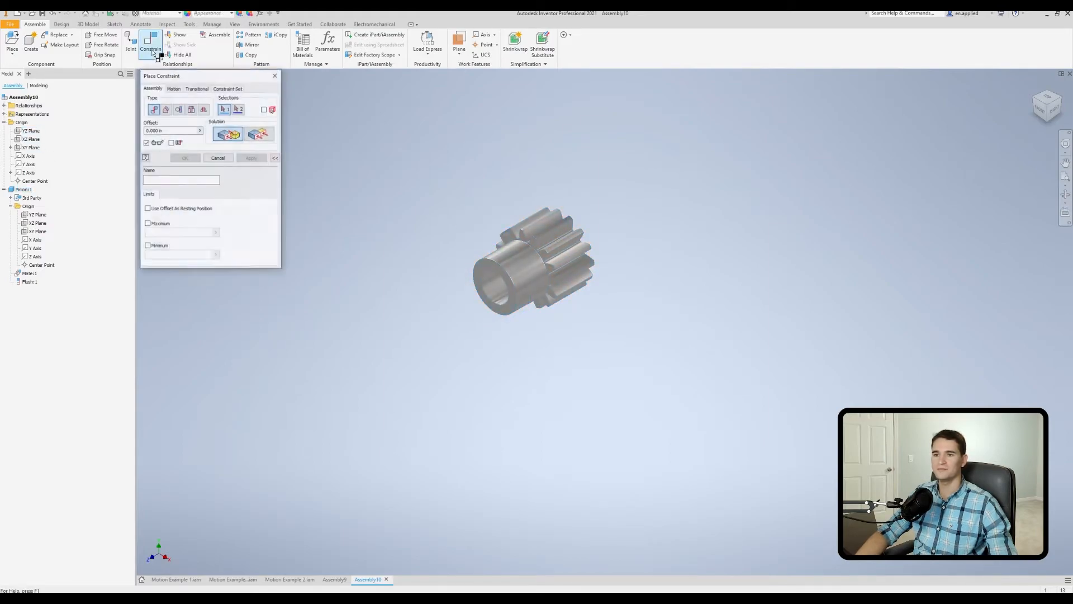
left_click(166, 109)
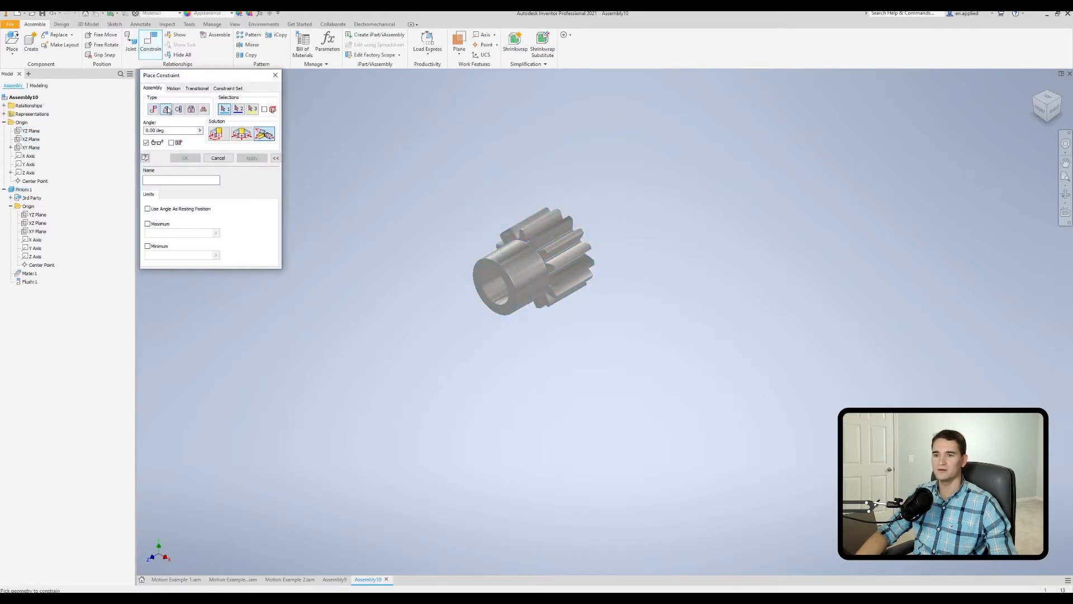
left_click(223, 133)
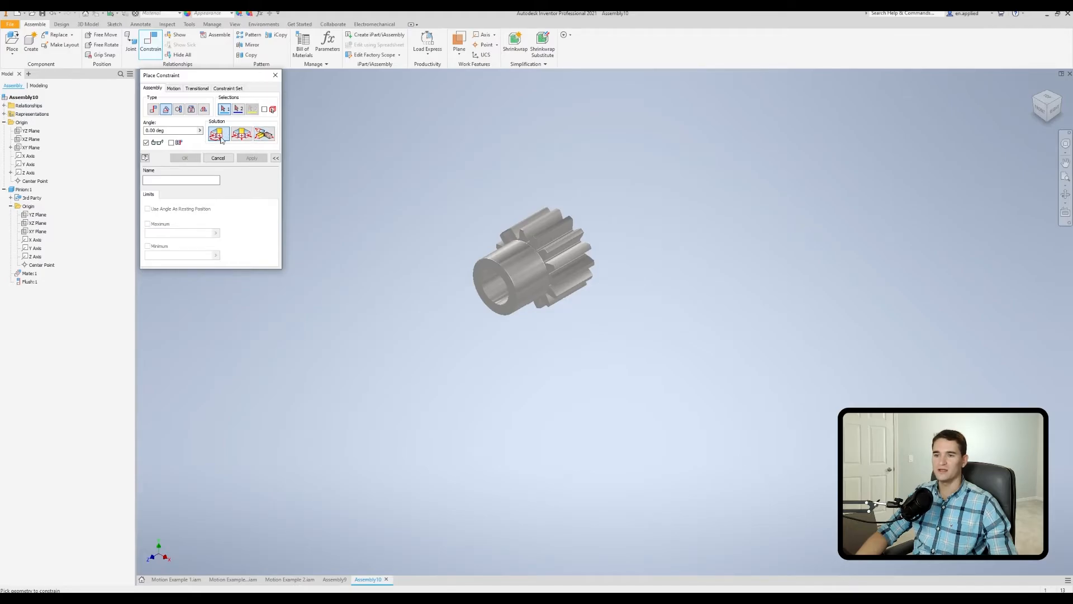
left_click(40, 224)
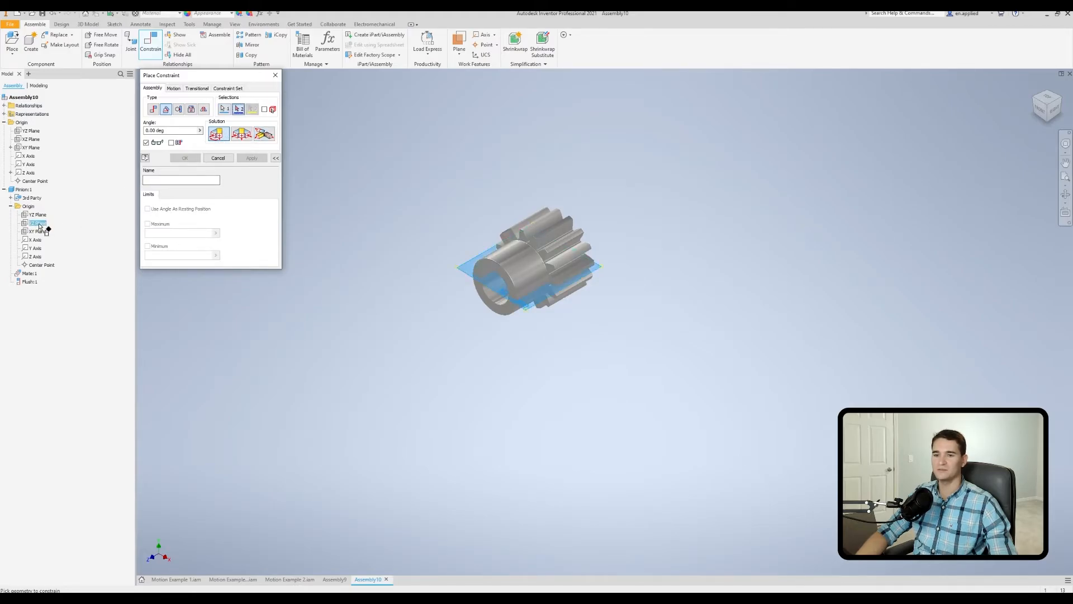
left_click(35, 140)
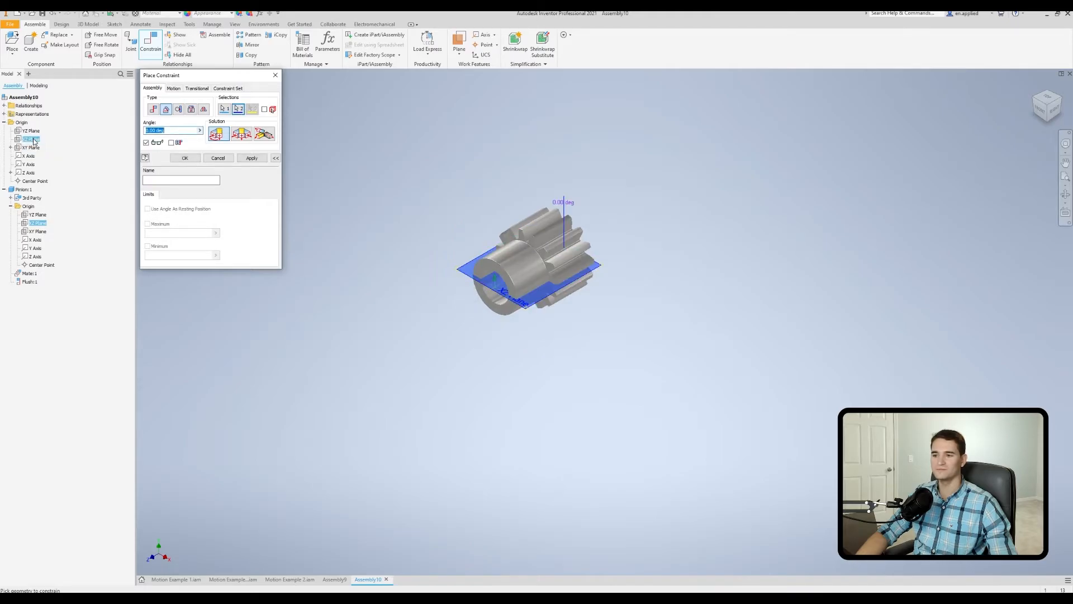
left_click(185, 159)
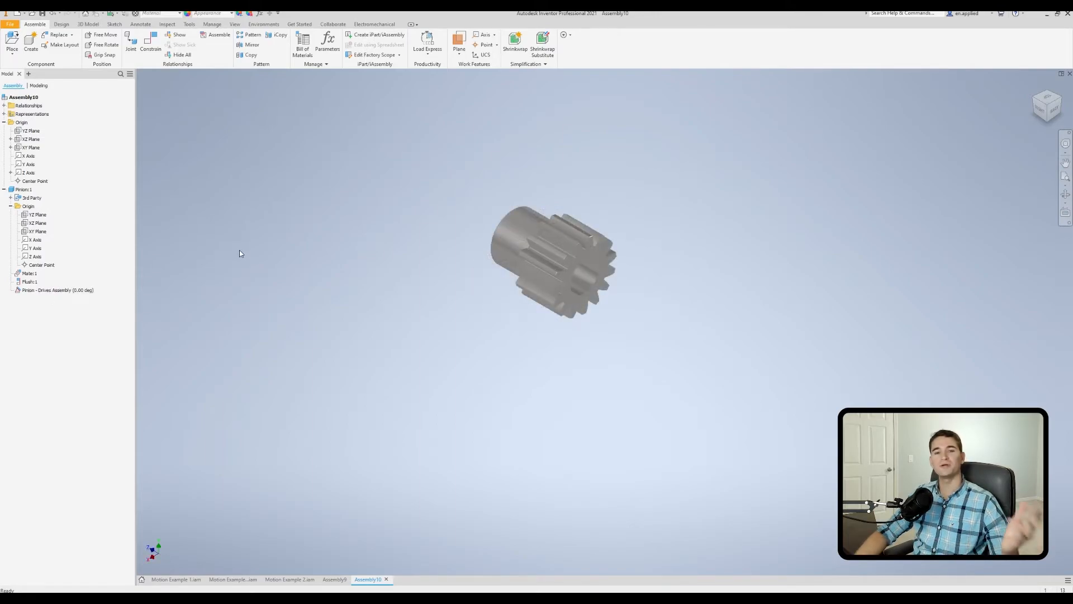
Place one instance of rack.ipt from the Motion Example 2 folder below the pinion.
left_click(16, 44)
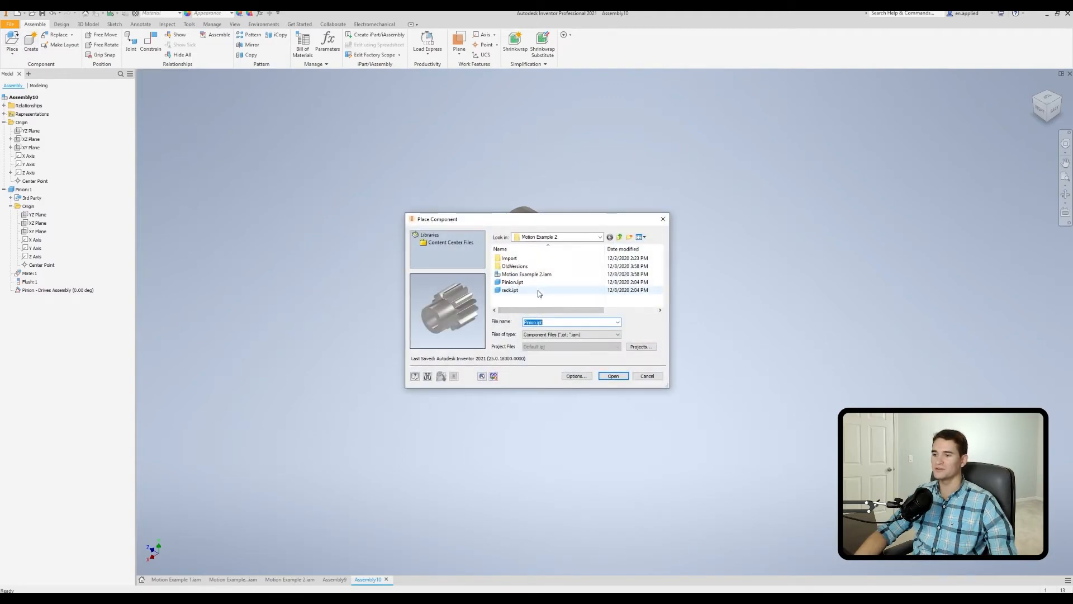
double_click(538, 292)
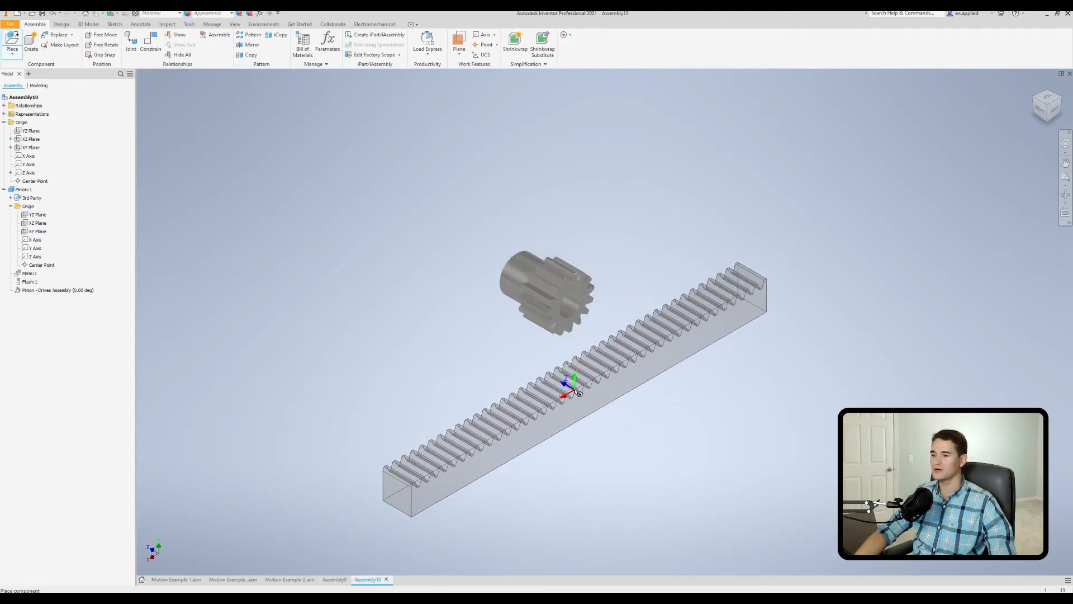
left_click(578, 393)
right_click(693, 383)
left_click(696, 384)
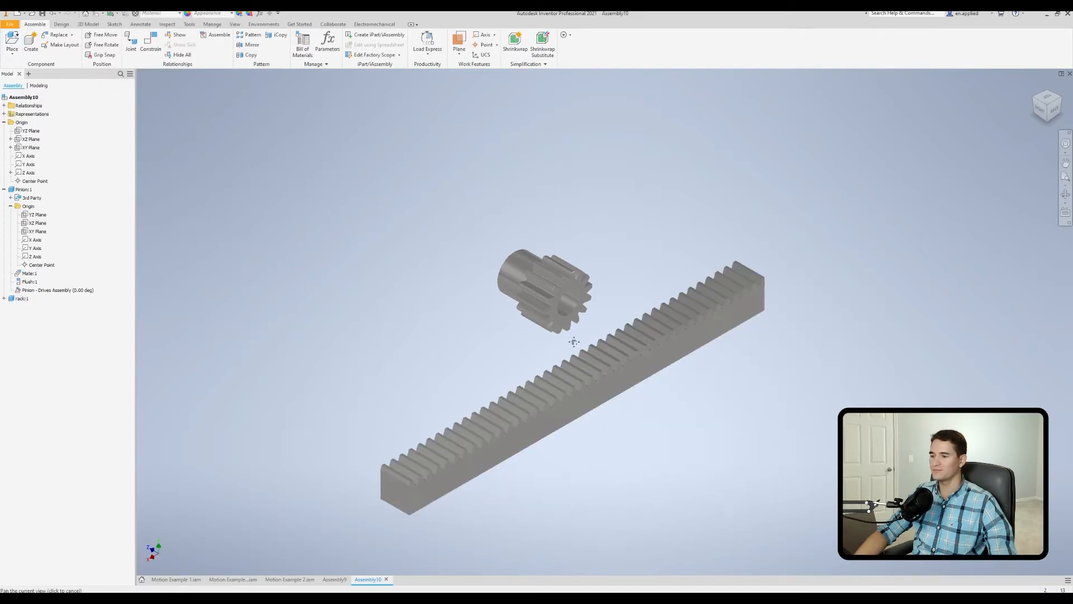
Constrain the rack's long side face flush with the toothed end face of the pinion.
middle_click_drag(575, 343, 503, 287)
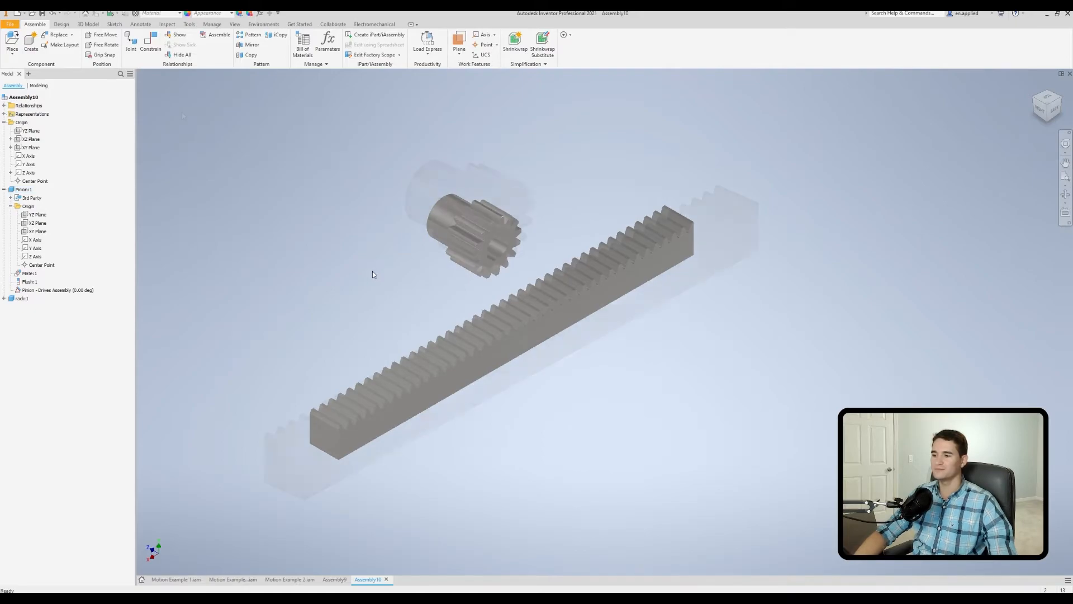
scroll(372, 270, "down", 2)
left_click(152, 55)
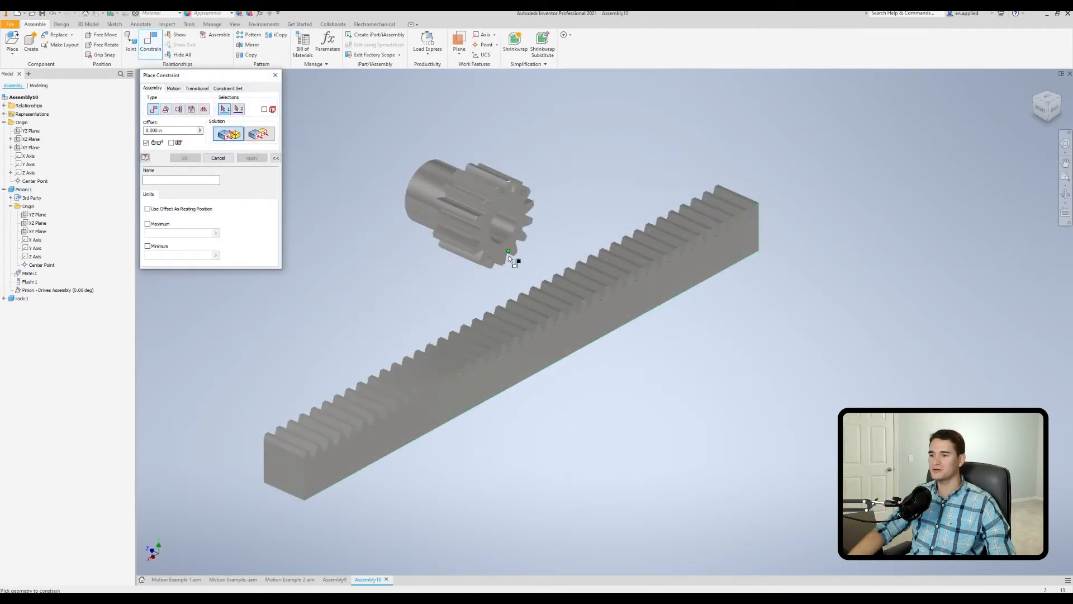
left_click(549, 342)
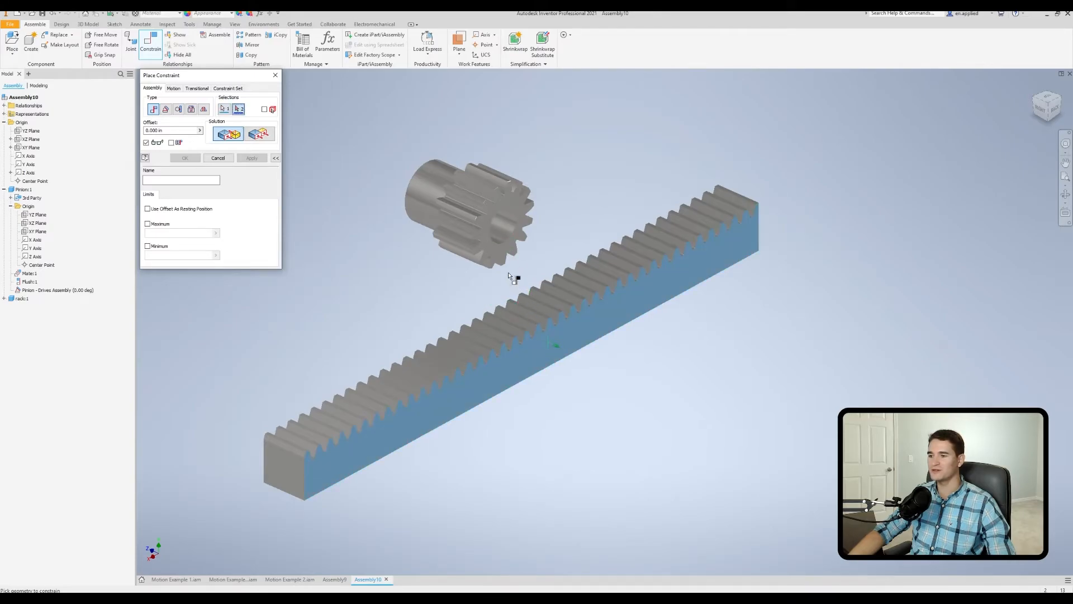
left_click(497, 253)
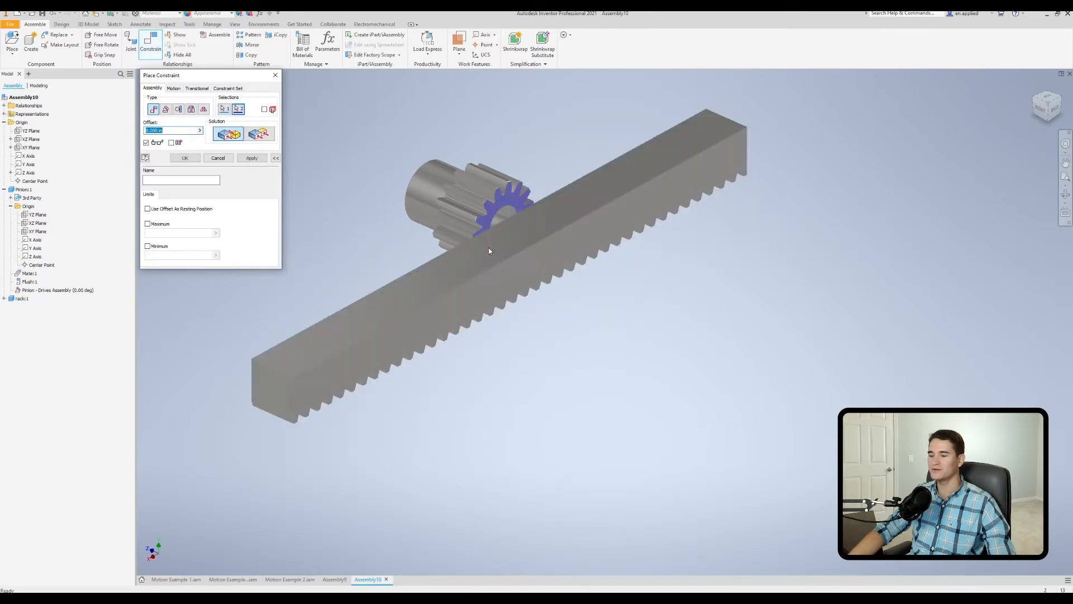
left_click(259, 137)
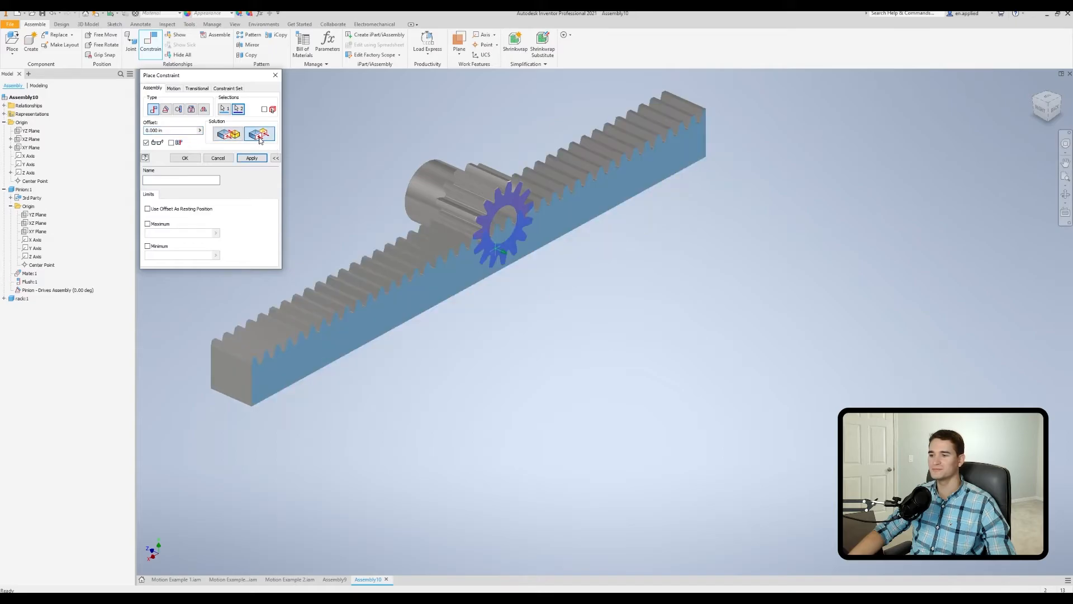
left_click(185, 158)
Move the rack around in its flush plane to test its remaining freedom of movement.
left_click_drag(410, 273, 431, 318)
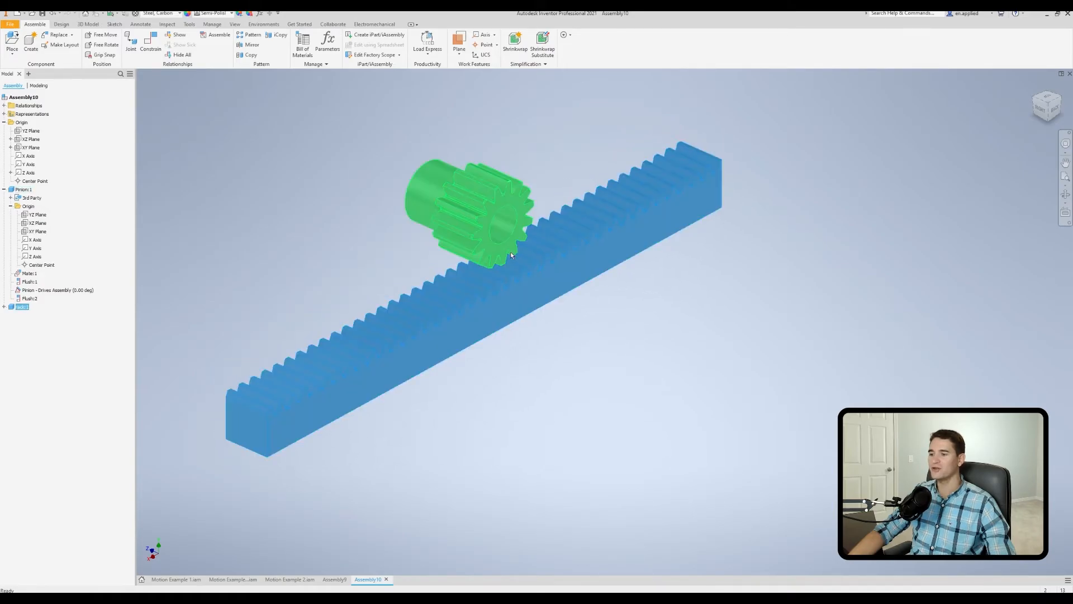
middle_click_drag(471, 314, 541, 319, "shift")
mouse_move(462, 325)
left_mouse_down()
mouse_move(462, 315)
mouse_move(440, 380)
mouse_move(471, 244)
mouse_move(468, 260)
mouse_move(461, 153)
mouse_move(466, 306)
left_mouse_up()
middle_click_drag(517, 338, 393, 330, "shift")
middle_click_drag(555, 229, 260, 143, "shift")
Mate a root face between the rack's teeth to the pinion's bore axis with a 0.442 in offset.
left_click(150, 42)
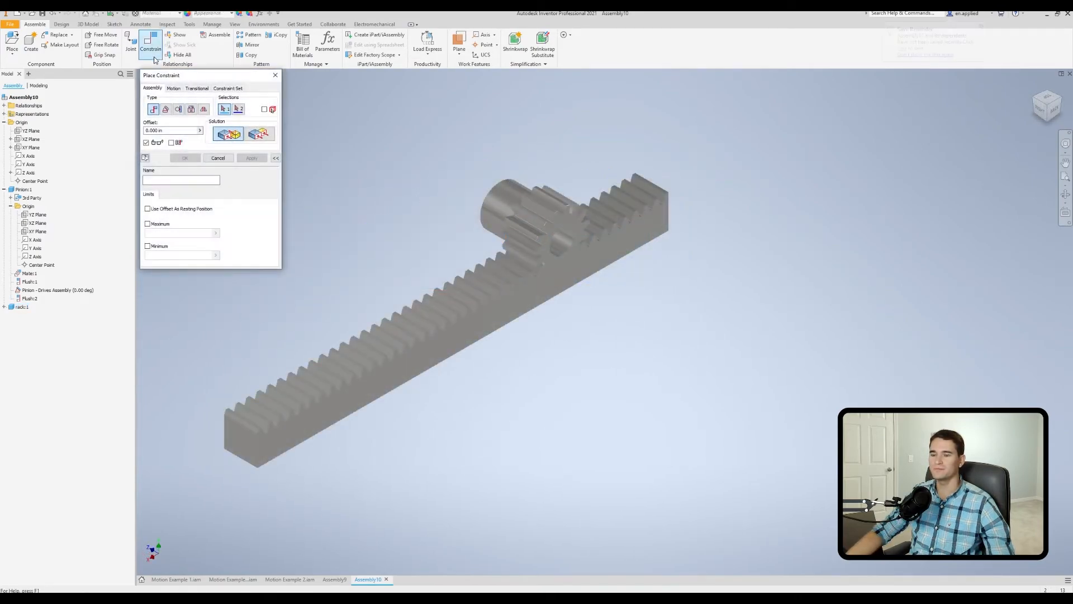
scroll(555, 280, "down", 6)
middle_click_drag(565, 266, 426, 364, "shift")
left_click(416, 369)
scroll(656, 330, "up", 3)
middle_click_drag(656, 349, 646, 307, "shift")
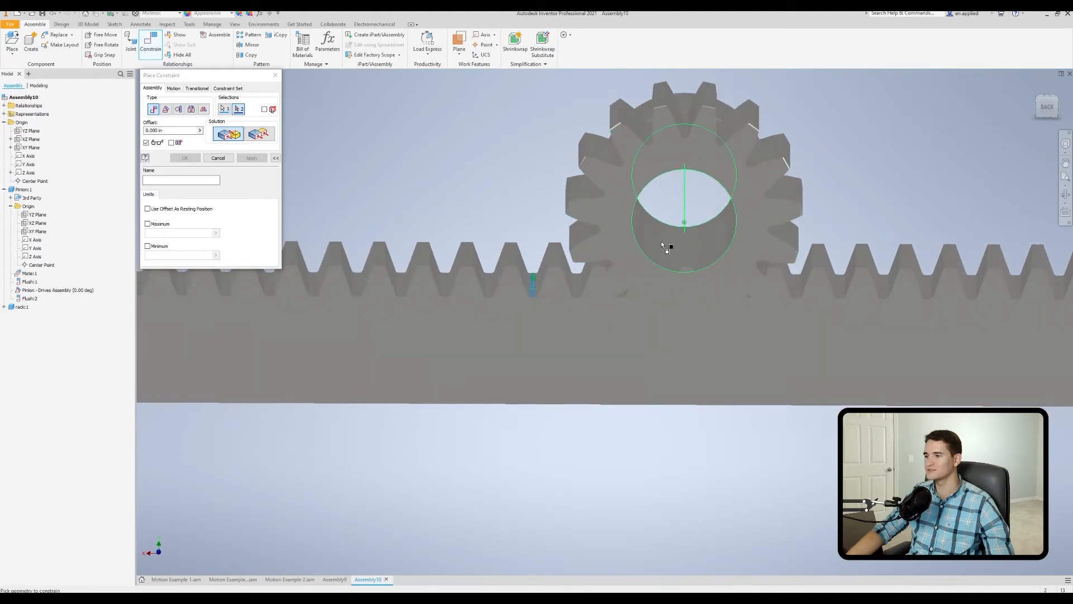
left_click(661, 246)
scroll(661, 246, "up", 10)
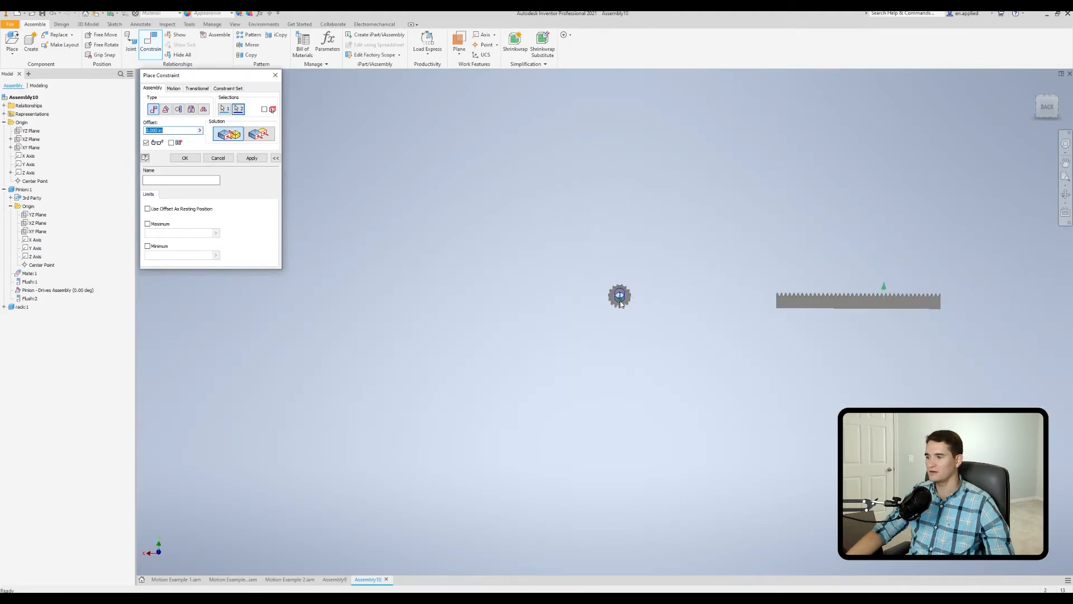
left_click(190, 131)
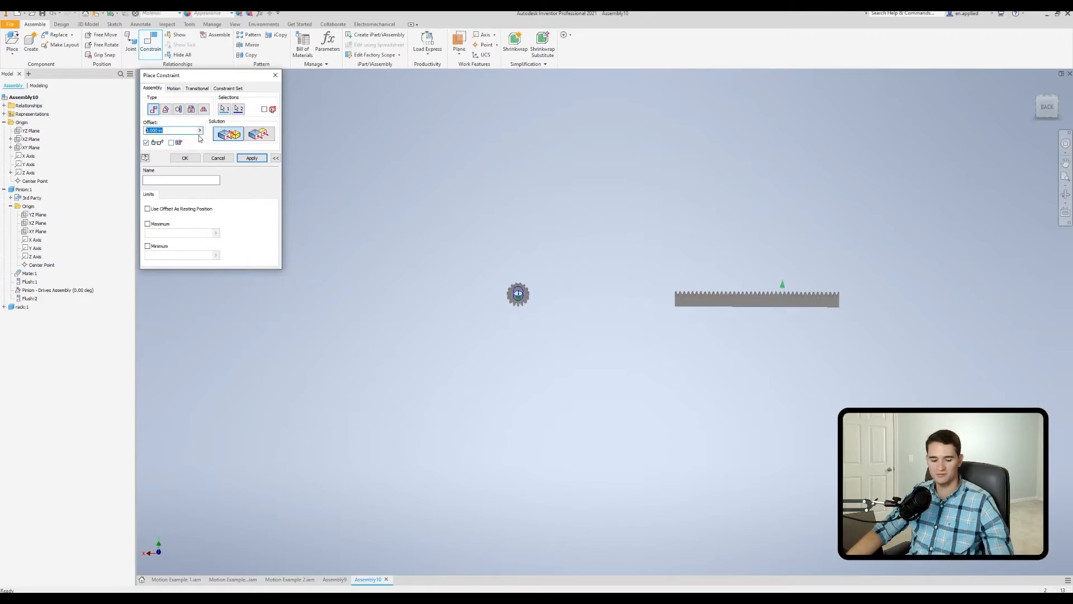
type("0.442")
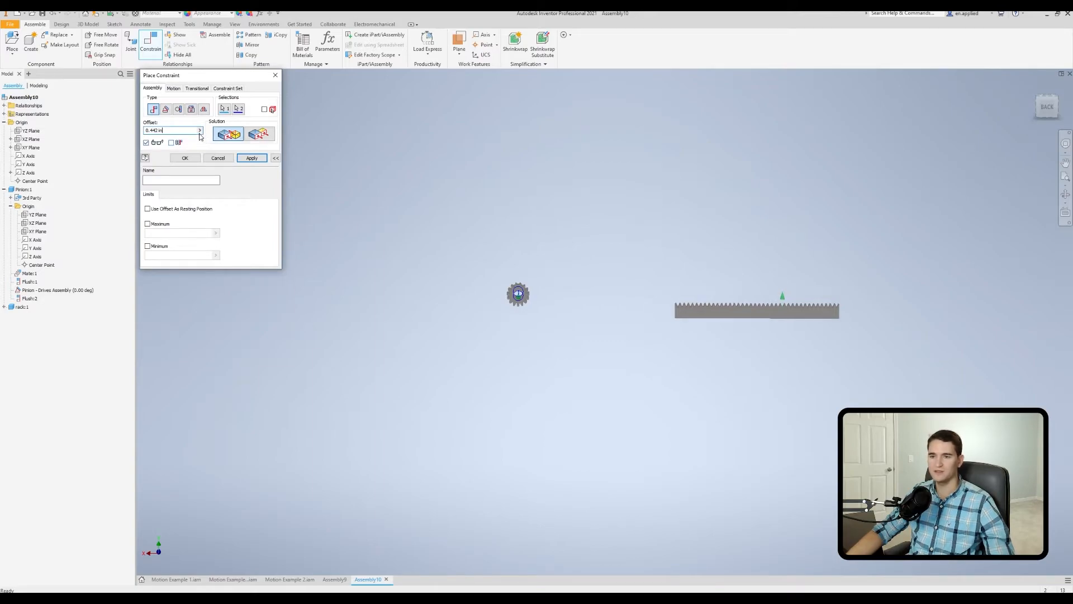
left_click(191, 162)
Slide the rack along its length until its teeth lie beneath the pinion.
middle_click_drag(242, 182, 408, 244, "shift")
scroll(426, 251, "up", 4)
scroll(469, 261, "down", 2)
middle_click_drag(710, 342, 556, 297)
left_click_drag(733, 256, 492, 299)
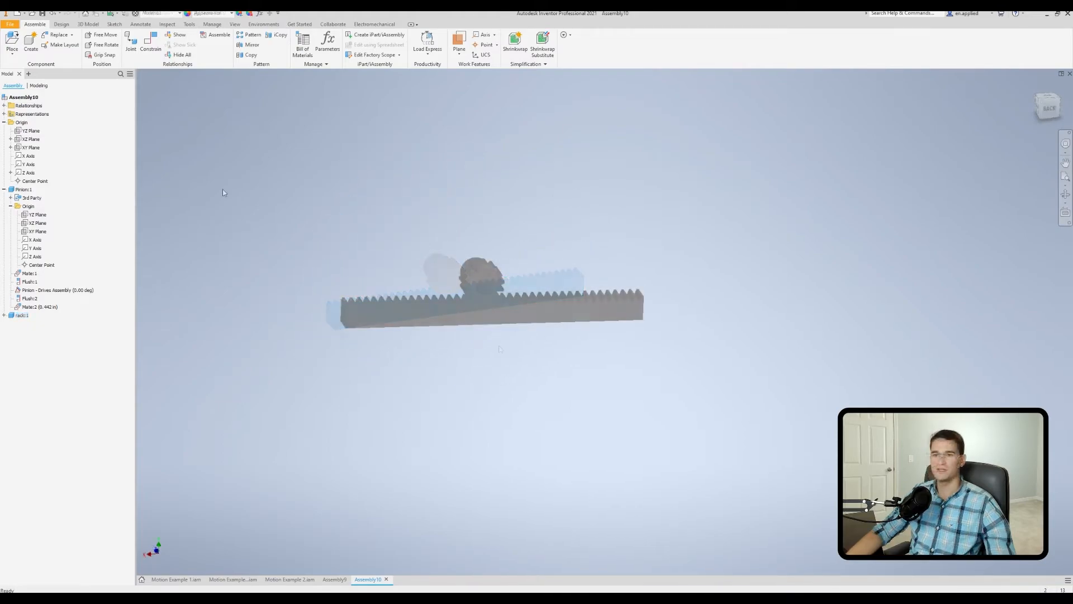
Constrain the rack at a 180-degree directed angle to the assembly's XZ plane.
left_click(150, 54)
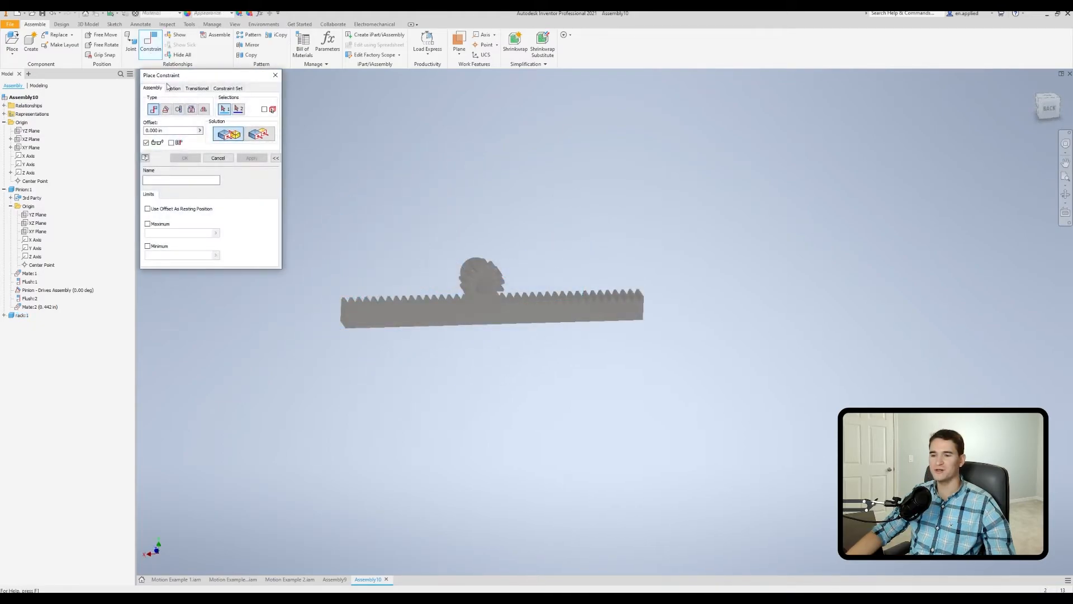
middle_click_drag(420, 299, 505, 307, "shift")
scroll(445, 347, "down", 3)
left_click(443, 292)
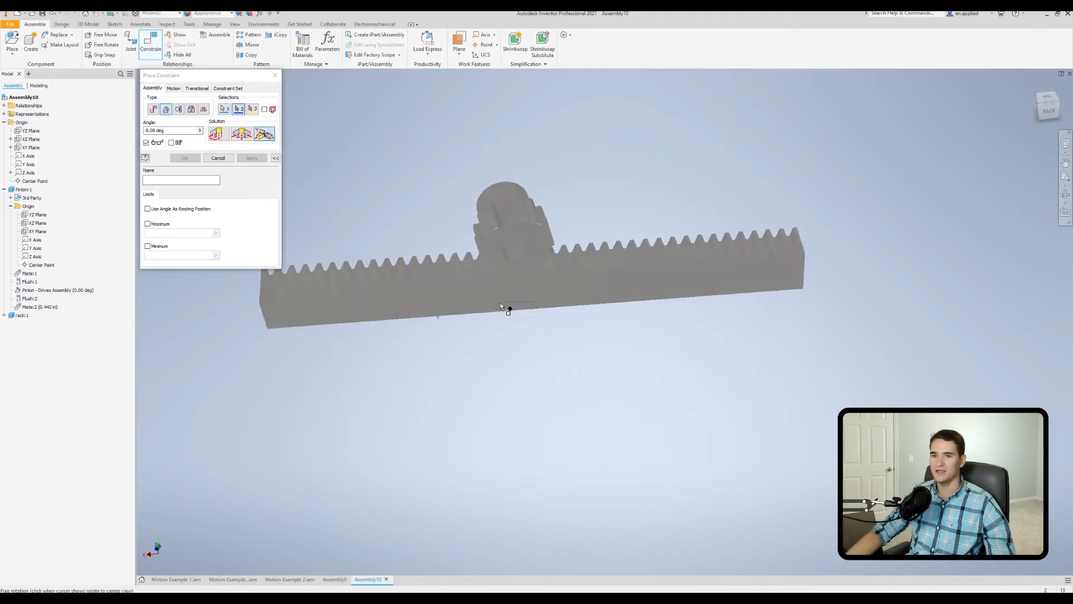
left_click(35, 139)
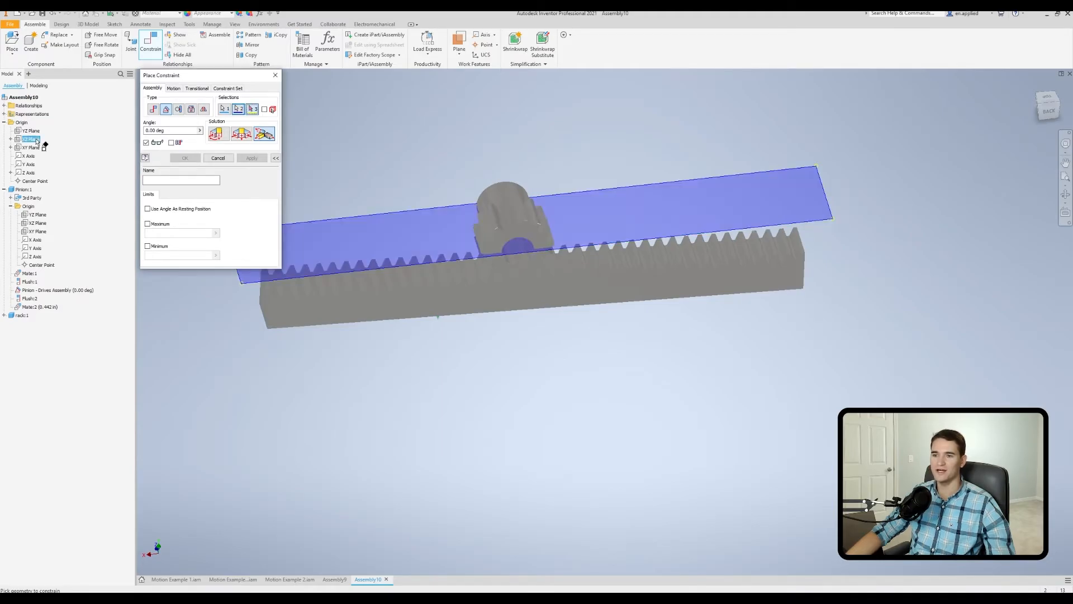
left_click(223, 136)
type("180")
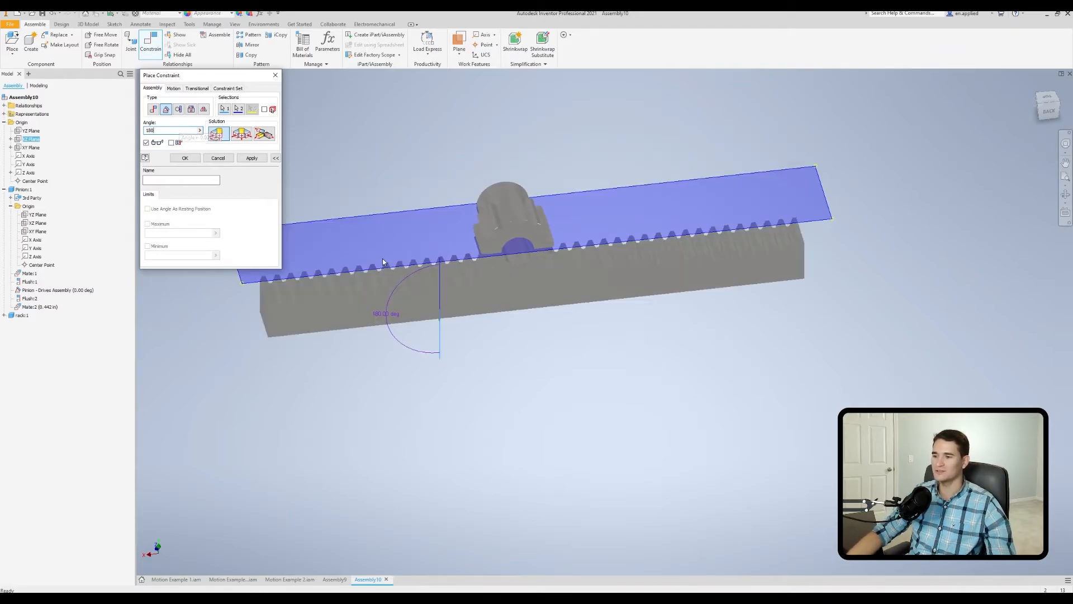
left_click(186, 158)
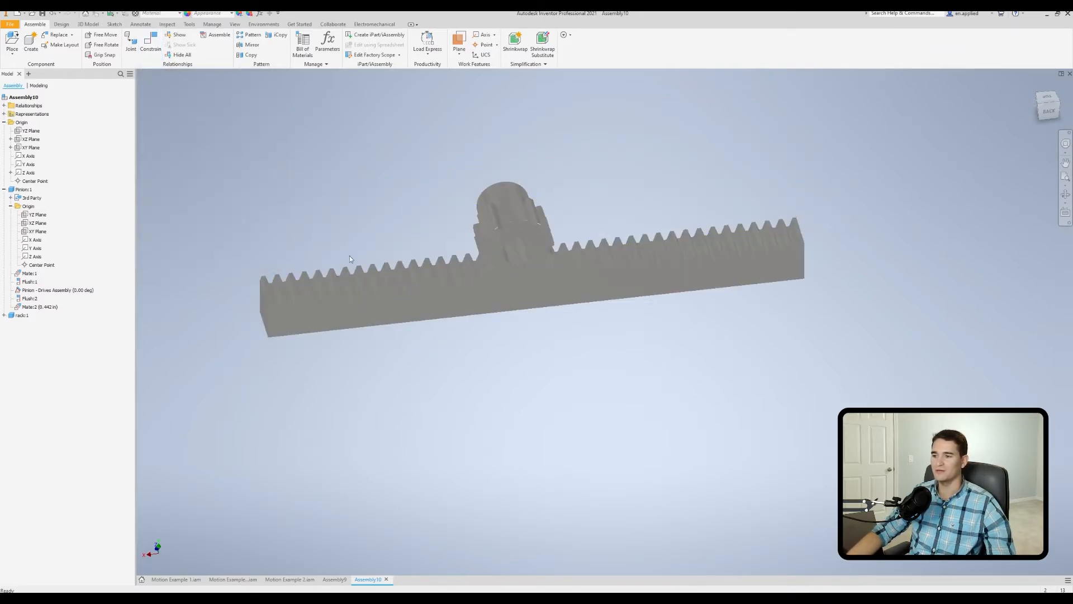
Slide the rack along its length until its end teeth mesh beneath the pinion, with a pinion tooth centred in a rack gap.
left_click_drag(555, 292, 296, 265)
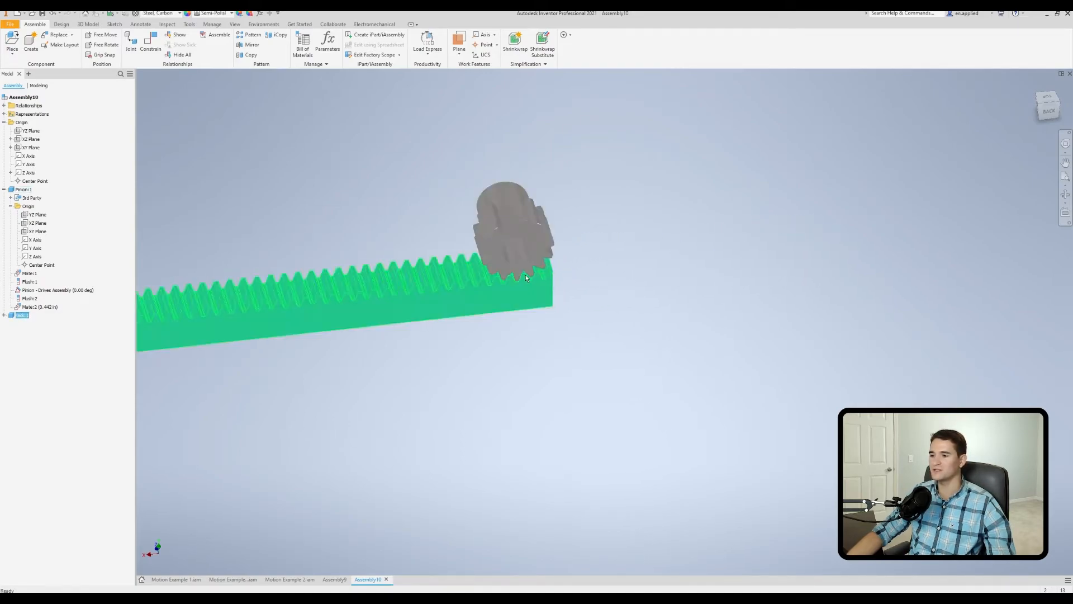
middle_click_drag(473, 301, 491, 324, "shift")
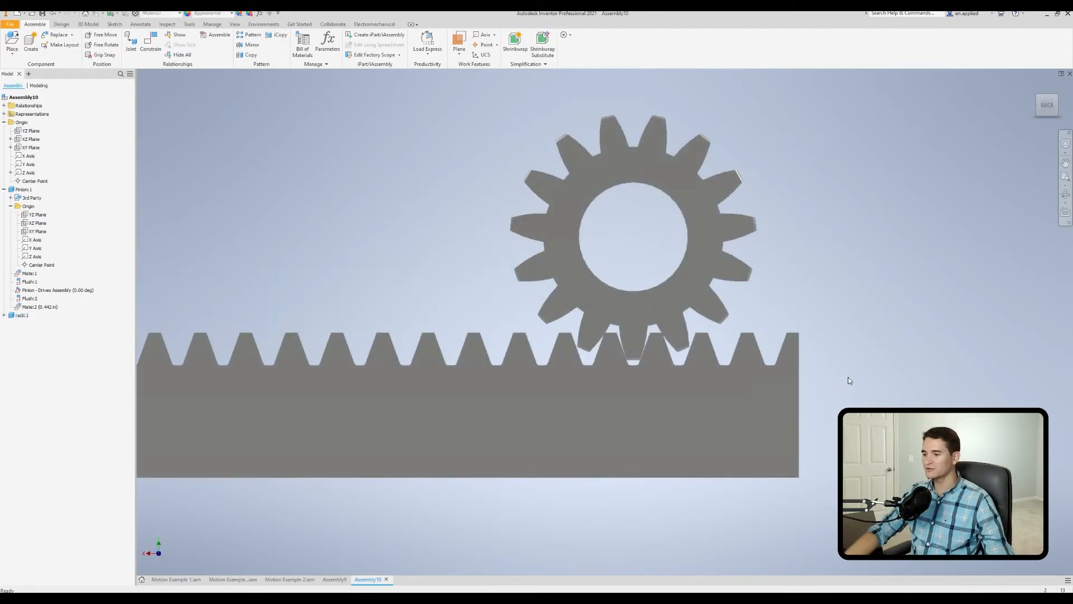
scroll(638, 363, "down", 6)
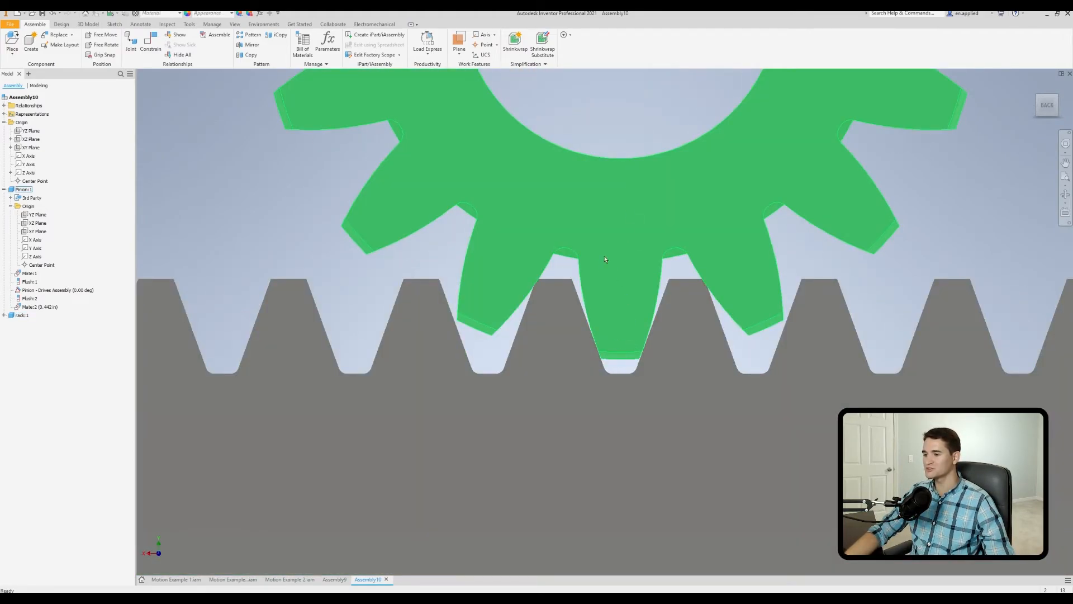
scroll(638, 311, "up", 6)
middle_click_drag(512, 333, 431, 256, "shift")
Set up a rotation-translation motion constraint between the pinion's bore and the rack's long lower edge.
left_click(149, 42)
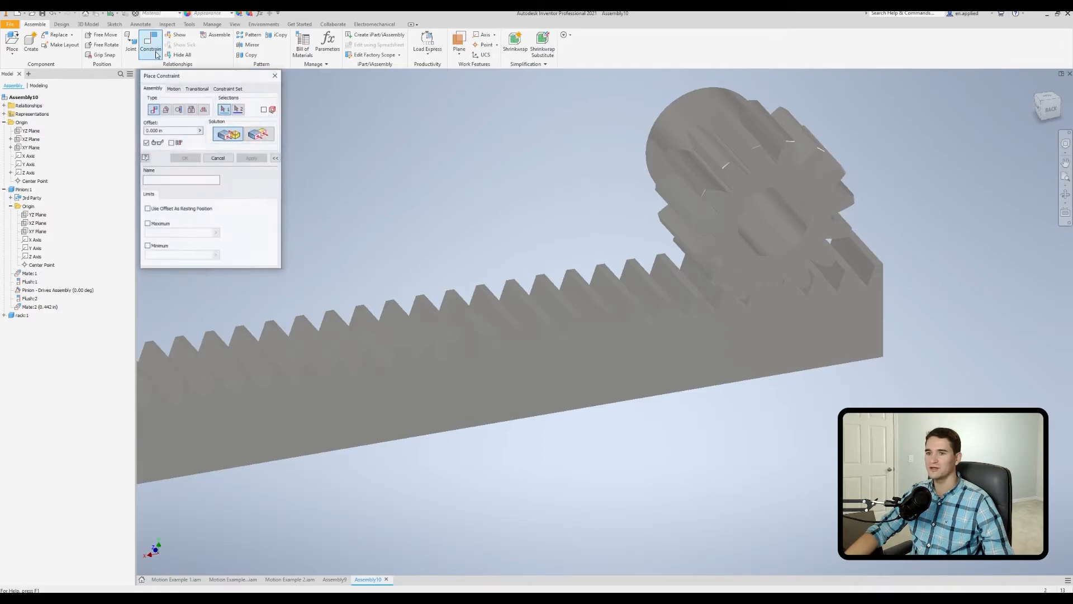
left_click(174, 89)
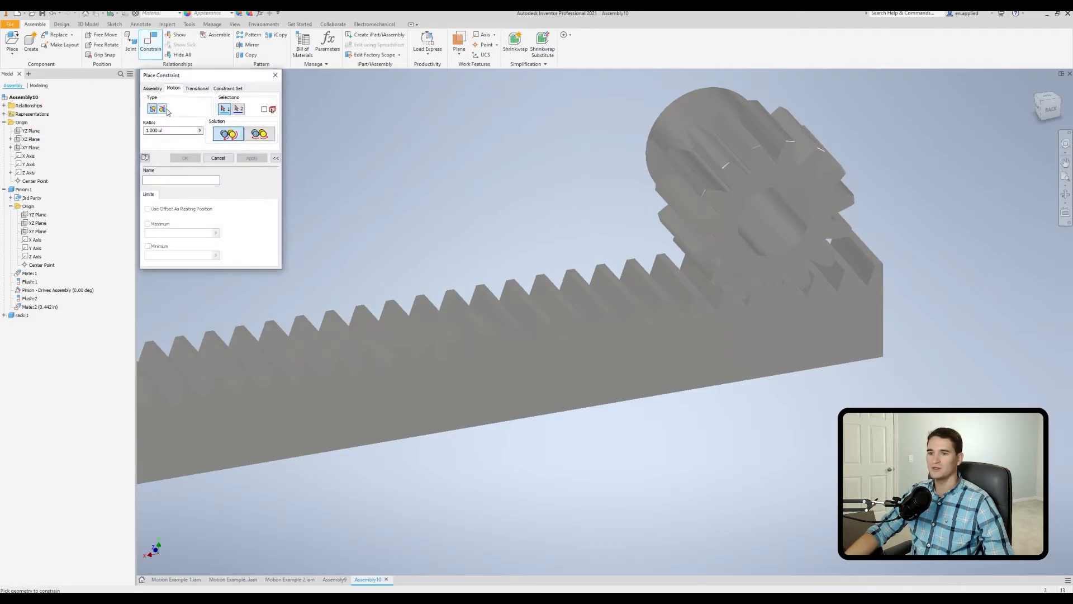
left_click(162, 109)
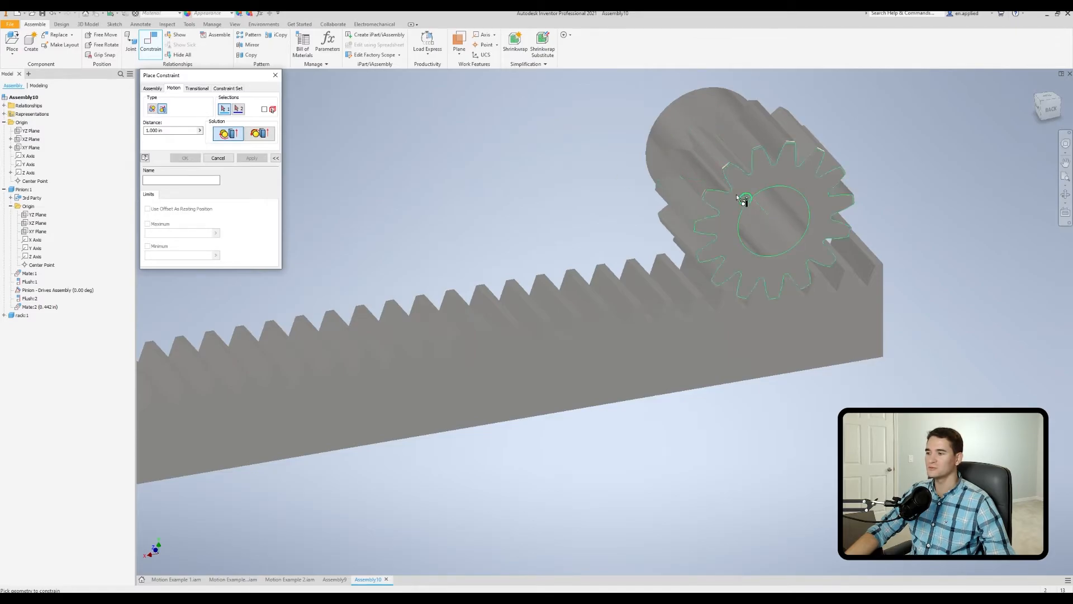
scroll(760, 233, "down", 3)
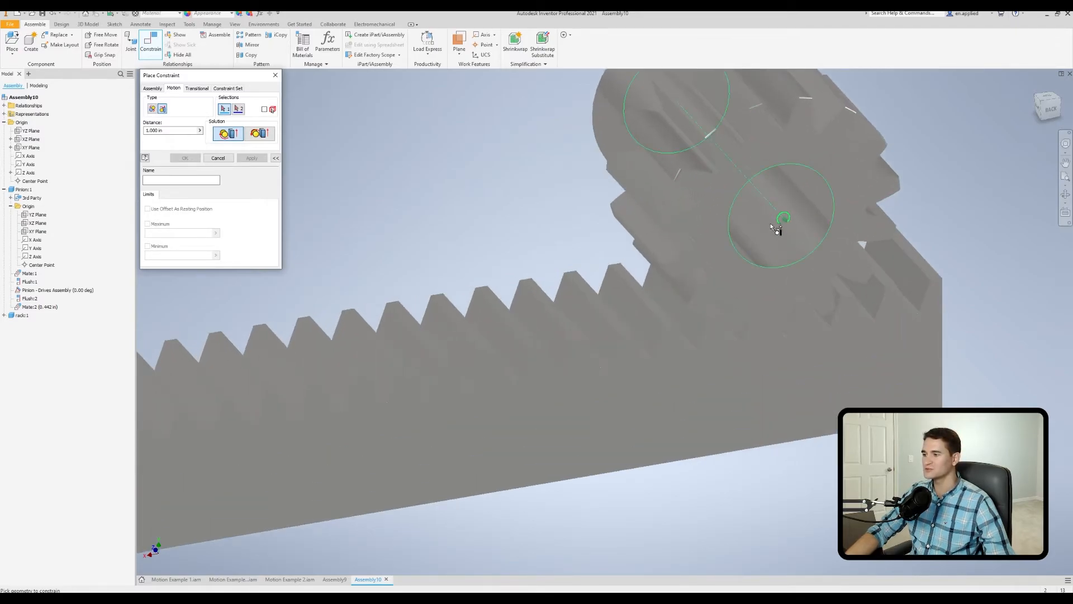
left_click(769, 239)
scroll(503, 215, "up", 3)
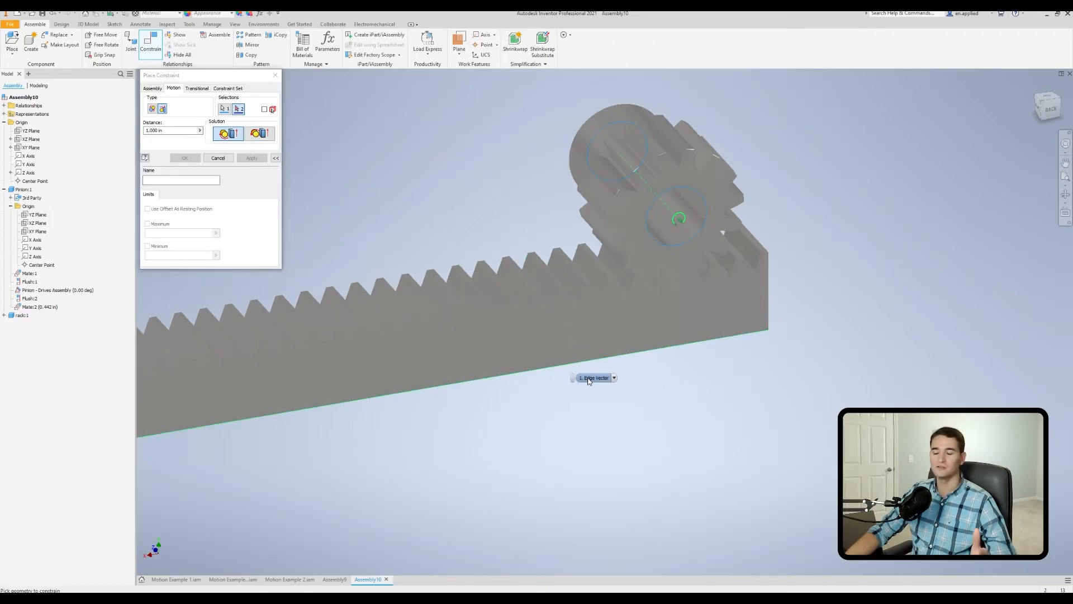
middle_click_drag(367, 399, 875, 295)
middle_click_drag(471, 352, 569, 347)
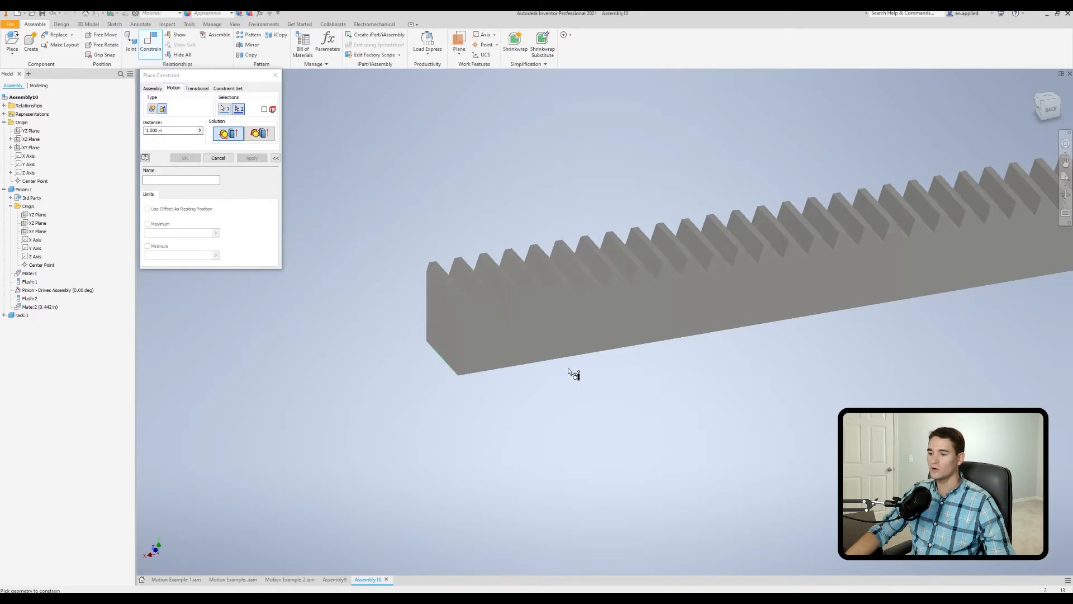
middle_click_drag(816, 354, 389, 375)
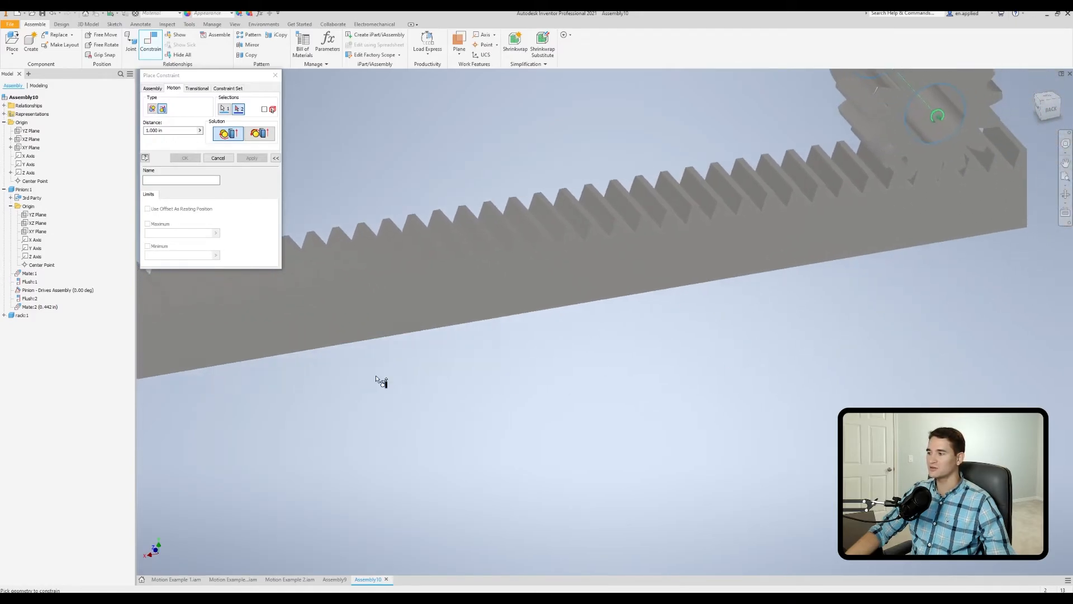
left_click(638, 297)
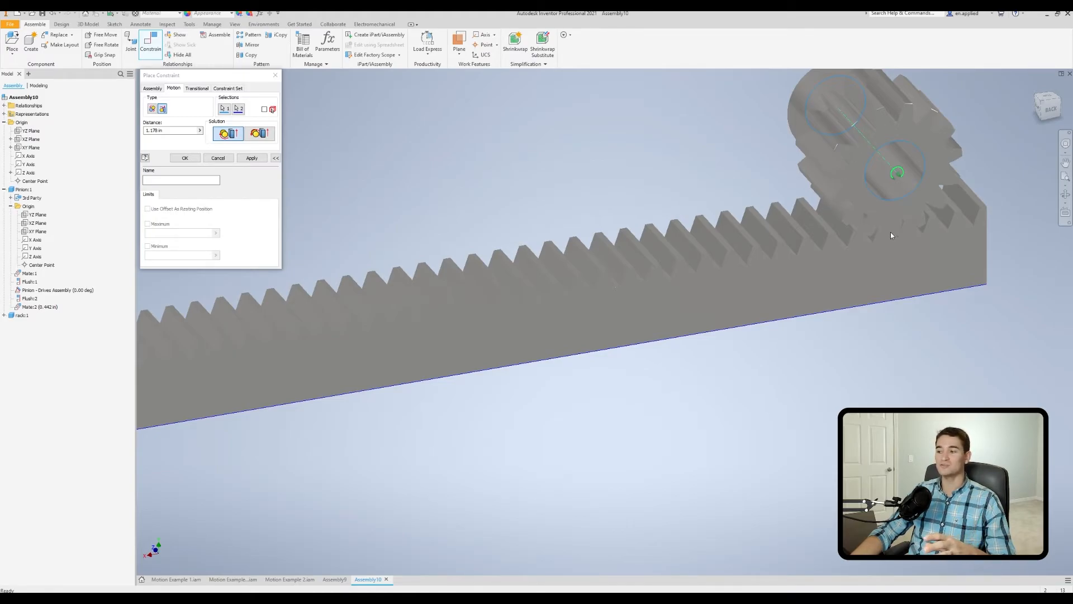
Switch to the calculator, copy 2.356 from the 0.75 × π result, and set it as the motion constraint's distance.
middle_click_drag(462, 327, 431, 317, "shift")
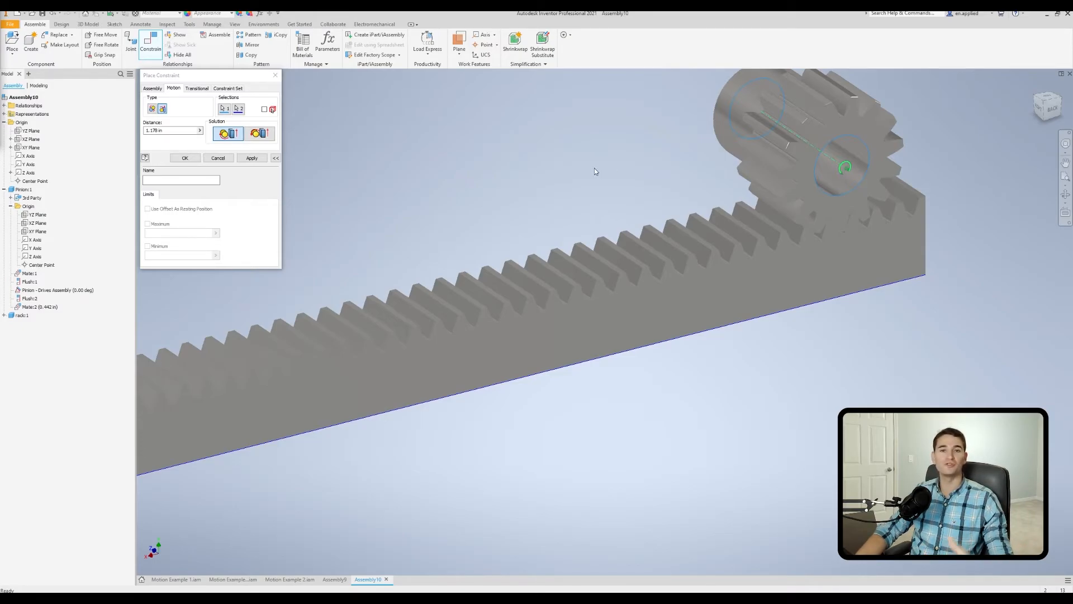
key("alt+Tab")
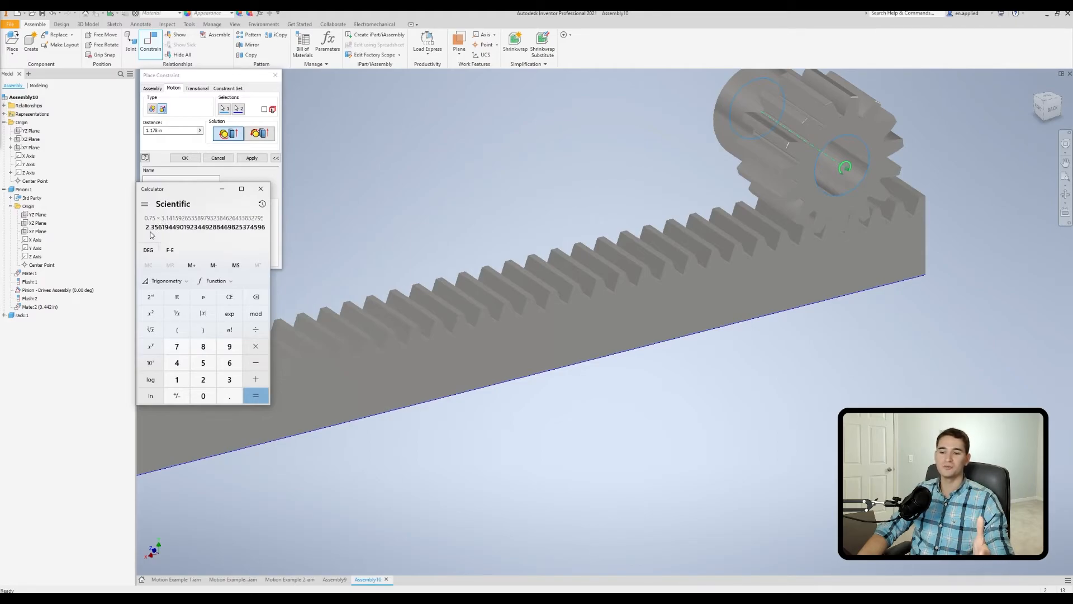
left_click_drag(146, 228, 163, 229)
key("ctrl+c")
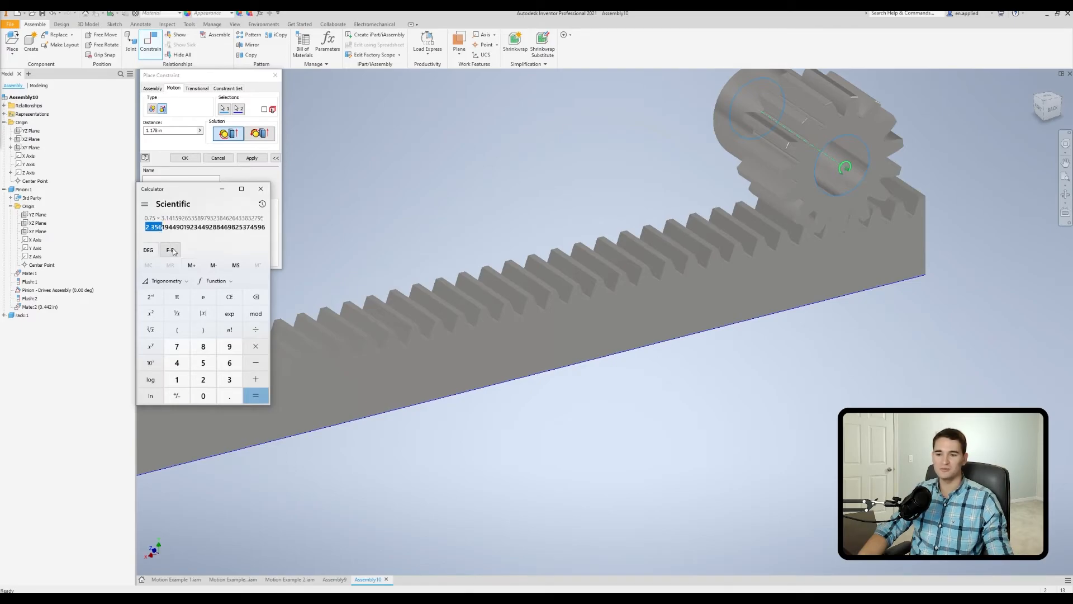
left_click(261, 190)
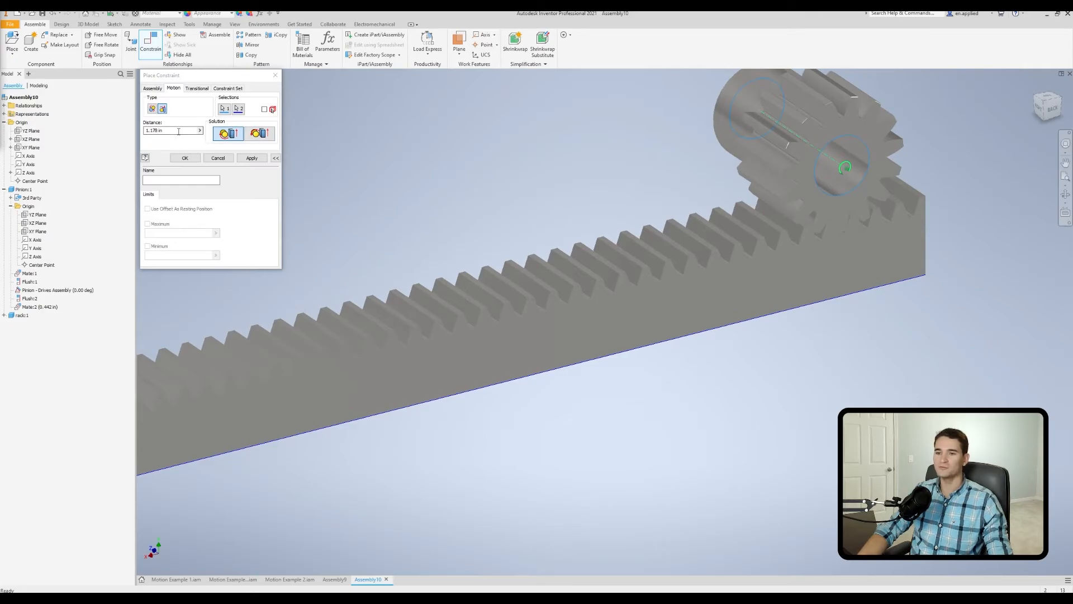
key("ctrl+v")
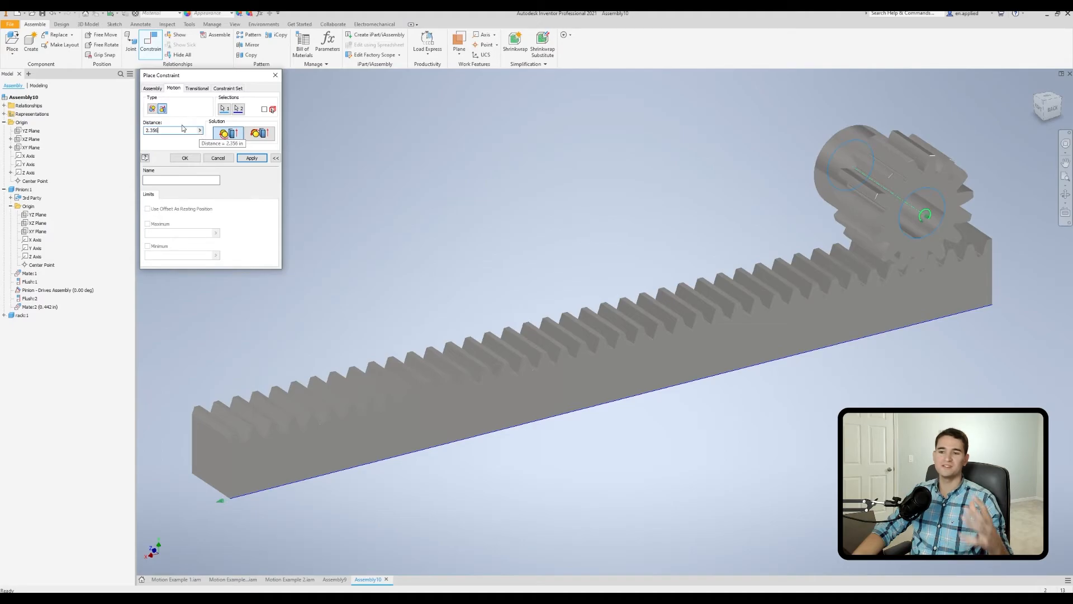
Try measuring the rack's long lower edge to supply the motion constraint's distance.
left_click(200, 131)
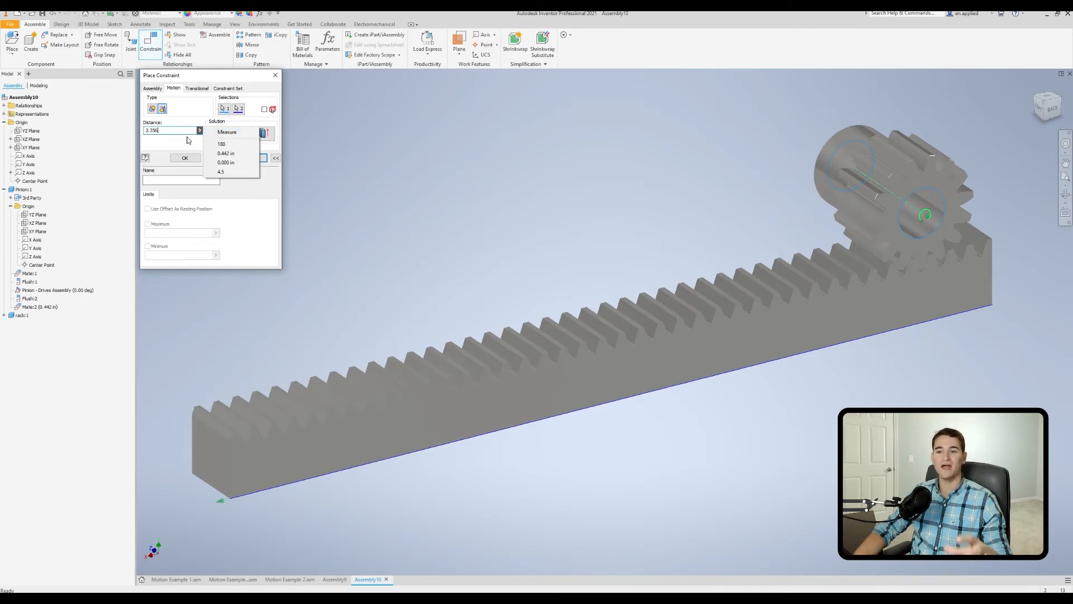
left_click(226, 133)
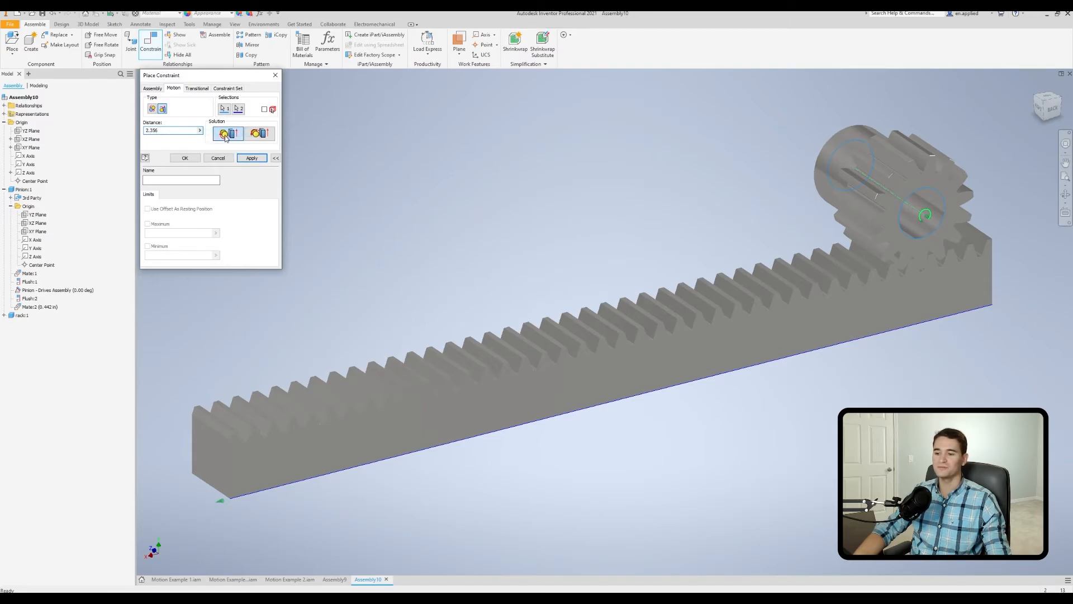
left_click(448, 447)
left_click(403, 454)
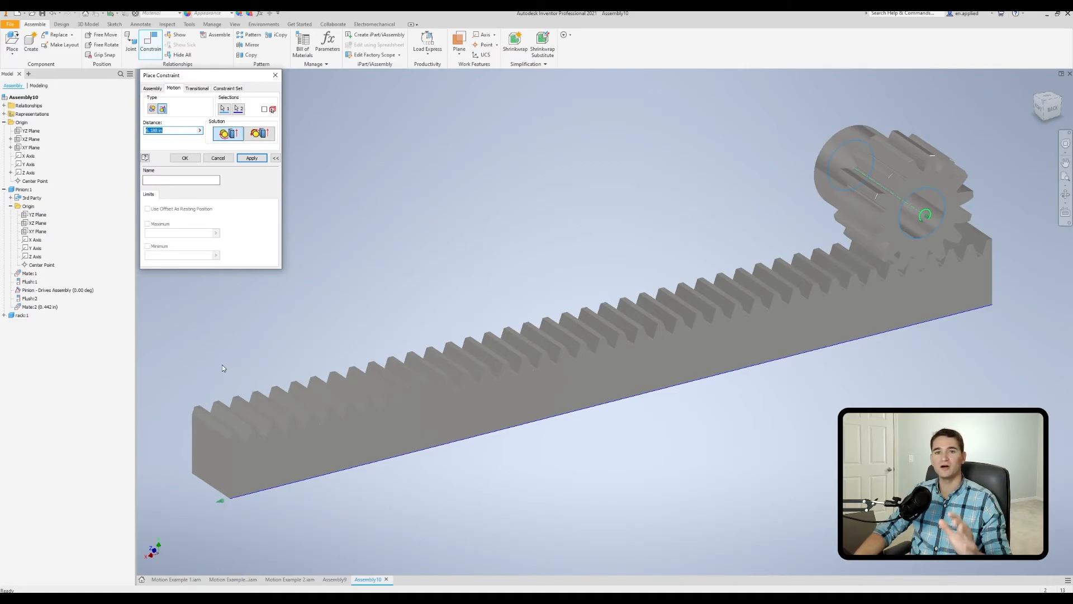
Set the rotation-translation constraint's distance to 2.356 in and accept the constraint.
left_click(200, 131)
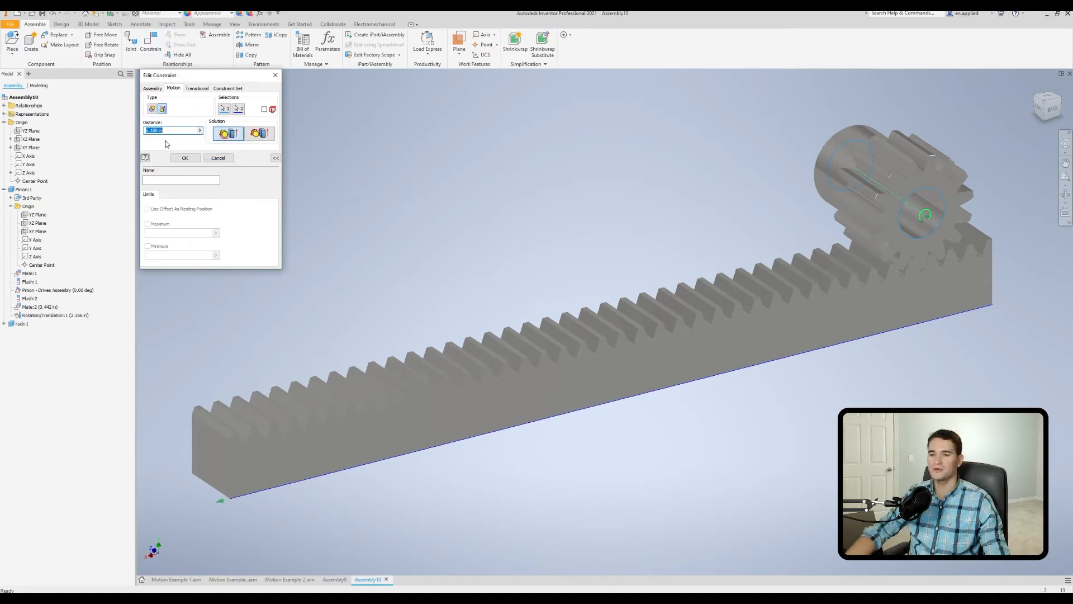
type("2.356")
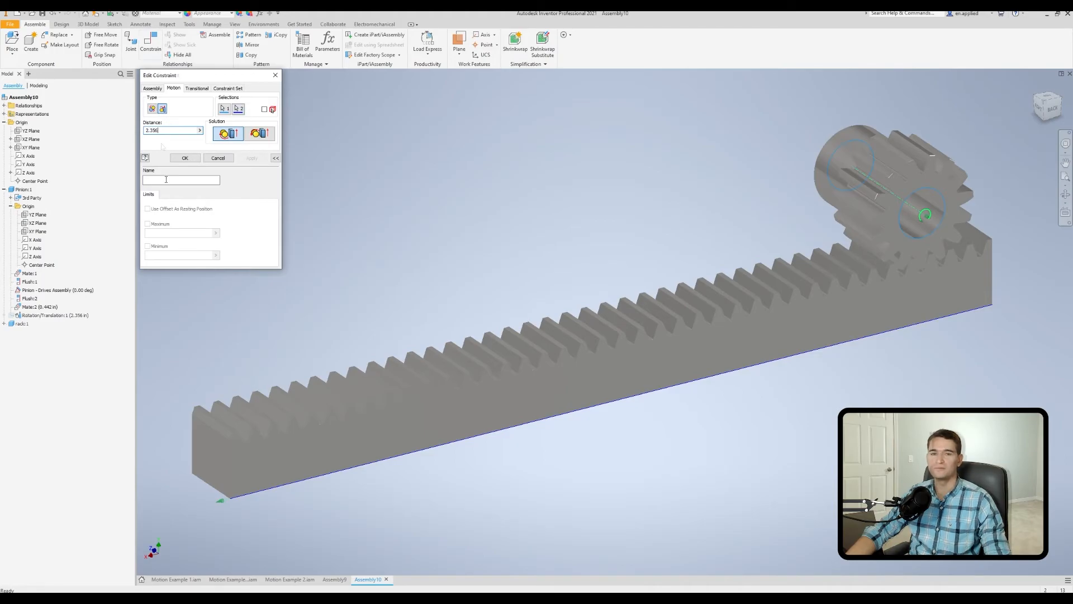
left_click(186, 159)
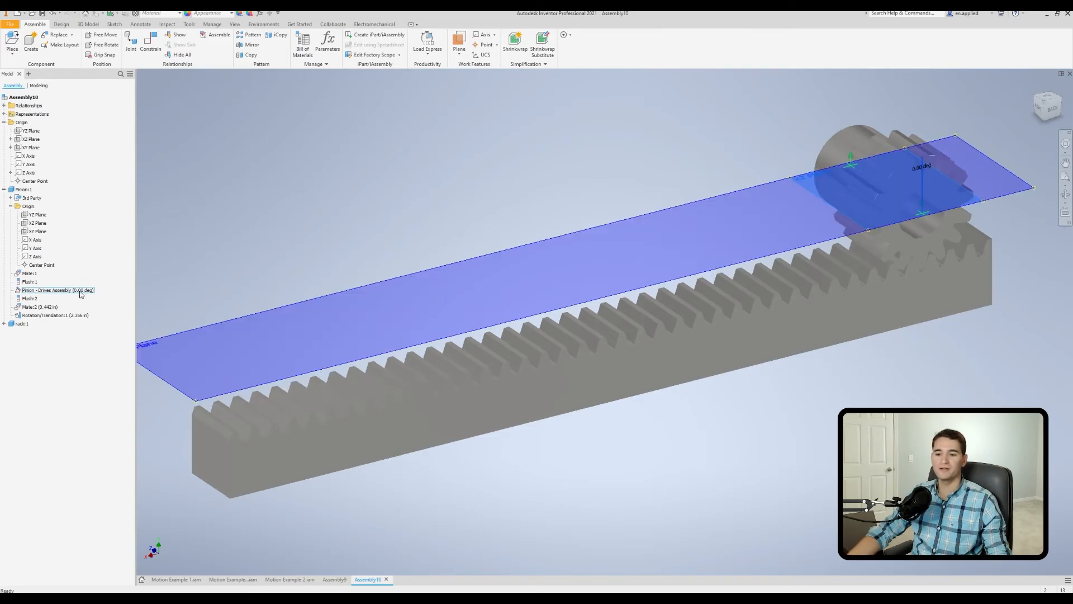
Drive the pinion's angle constraint from 0 to 720 degrees to check how the rack travels.
right_click(77, 293)
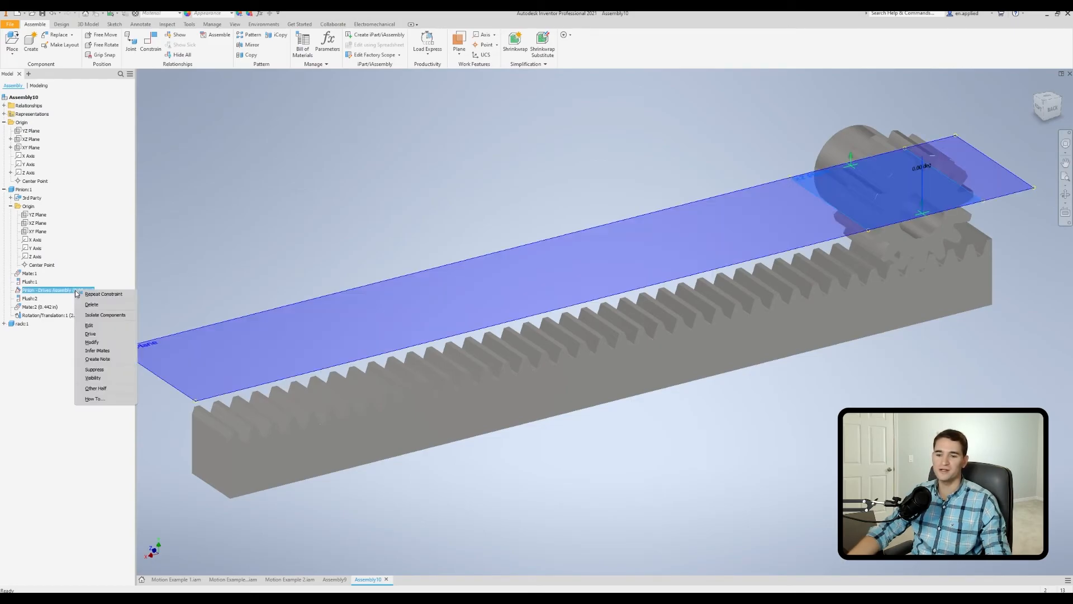
left_click(95, 334)
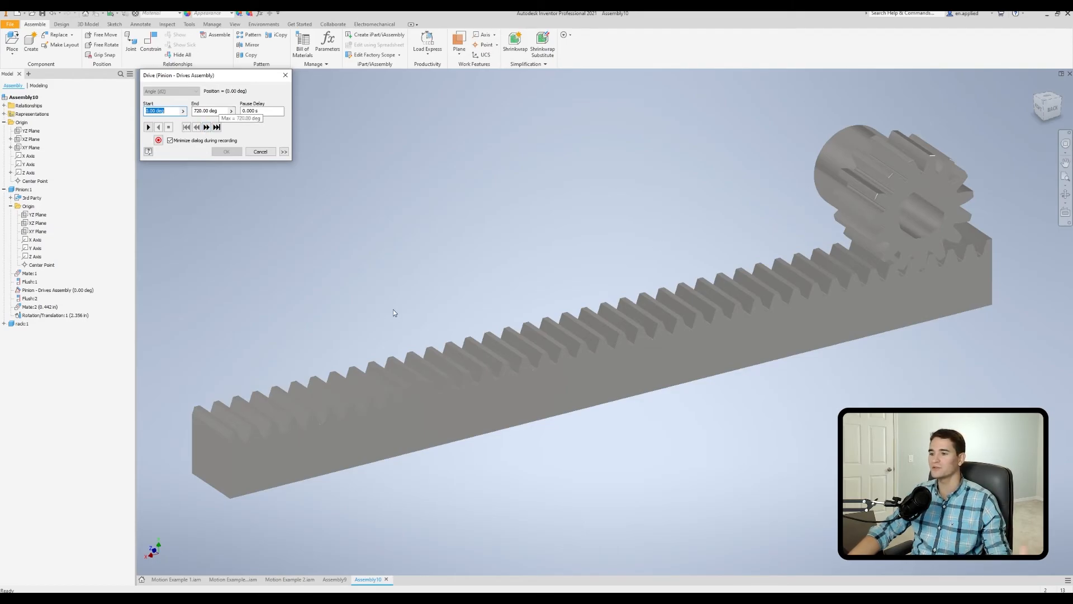
left_click(149, 128)
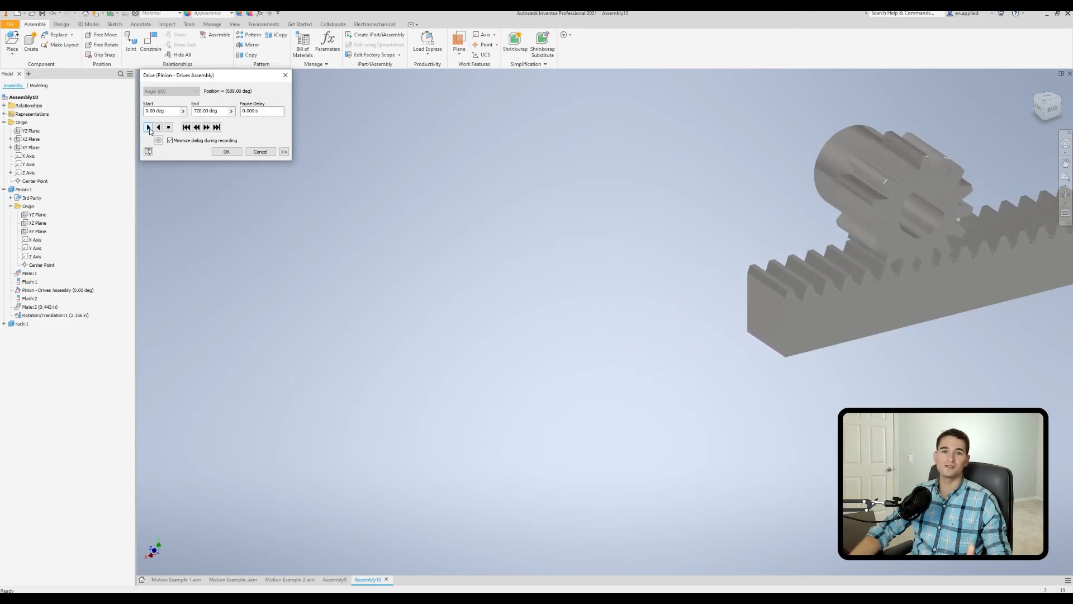
Edit the pinion-rack rotation-translation constraint to use the Reverse solution.
right_click(58, 315)
left_click(76, 348)
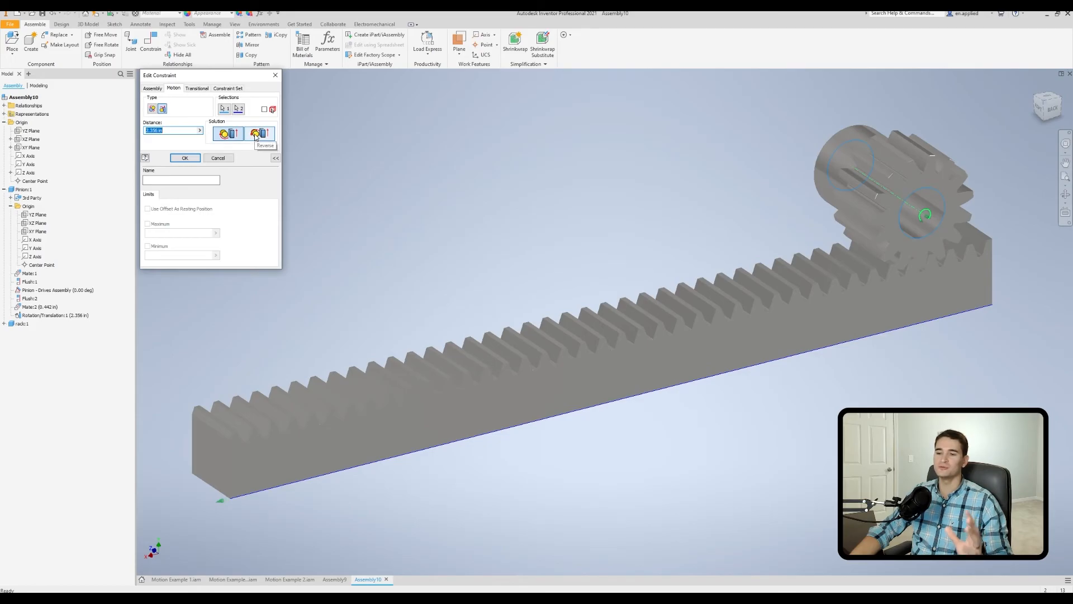
left_click(185, 157)
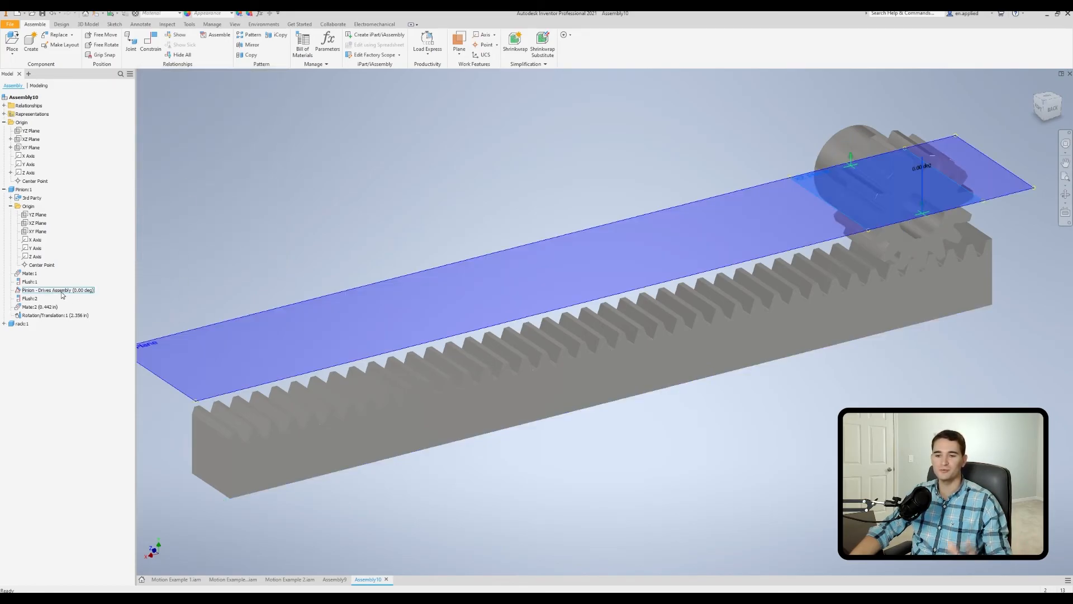
Play the pinion's 0 to 720 degree drive again to check the reversed rack motion, and cancel the drive.
right_click(61, 293)
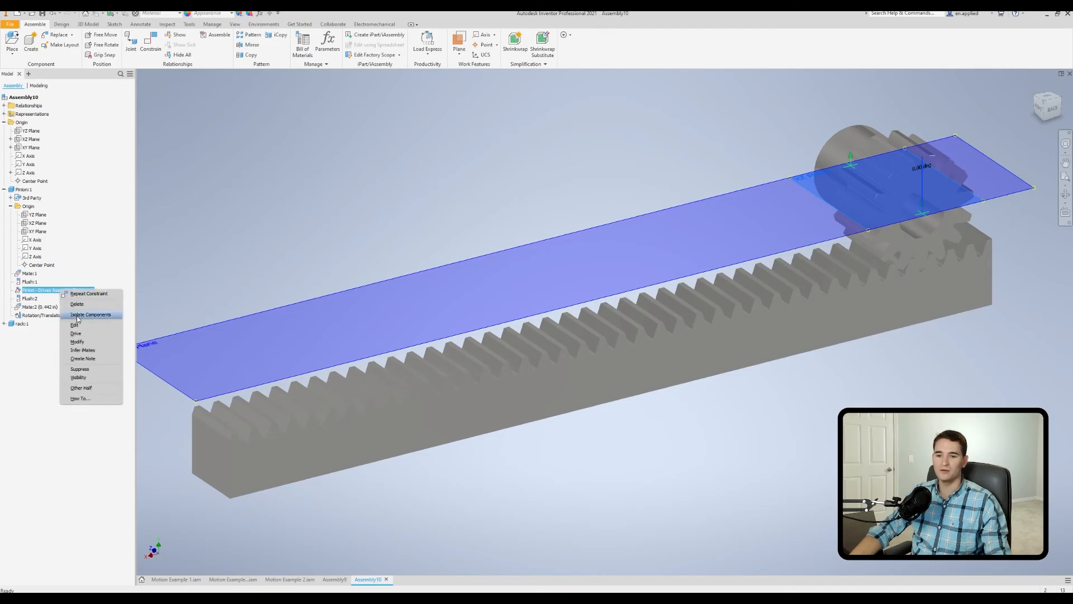
left_click(106, 318)
left_click(148, 127)
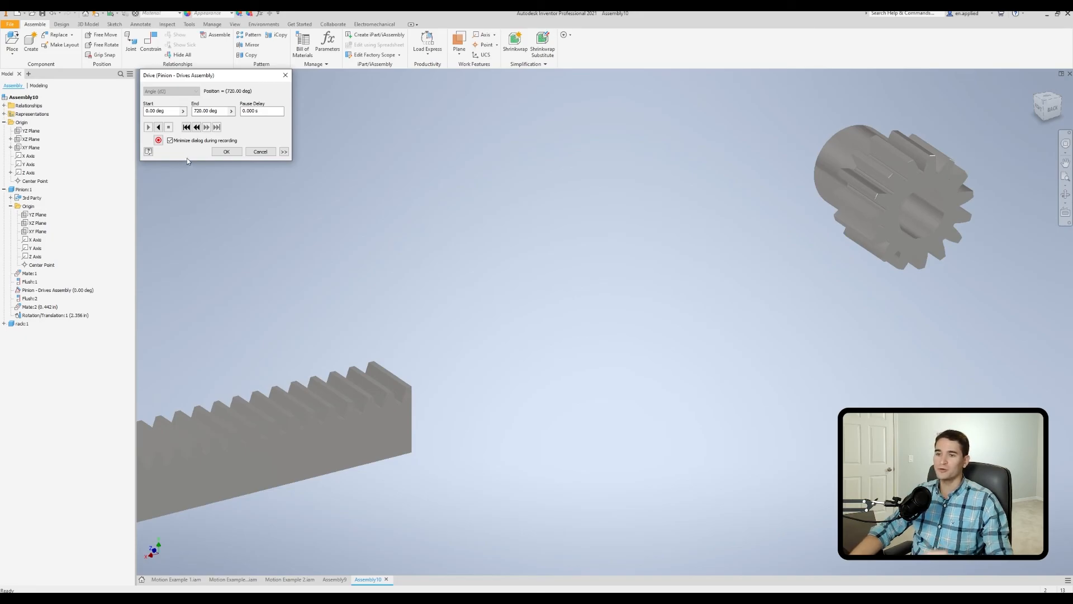
left_click(253, 152)
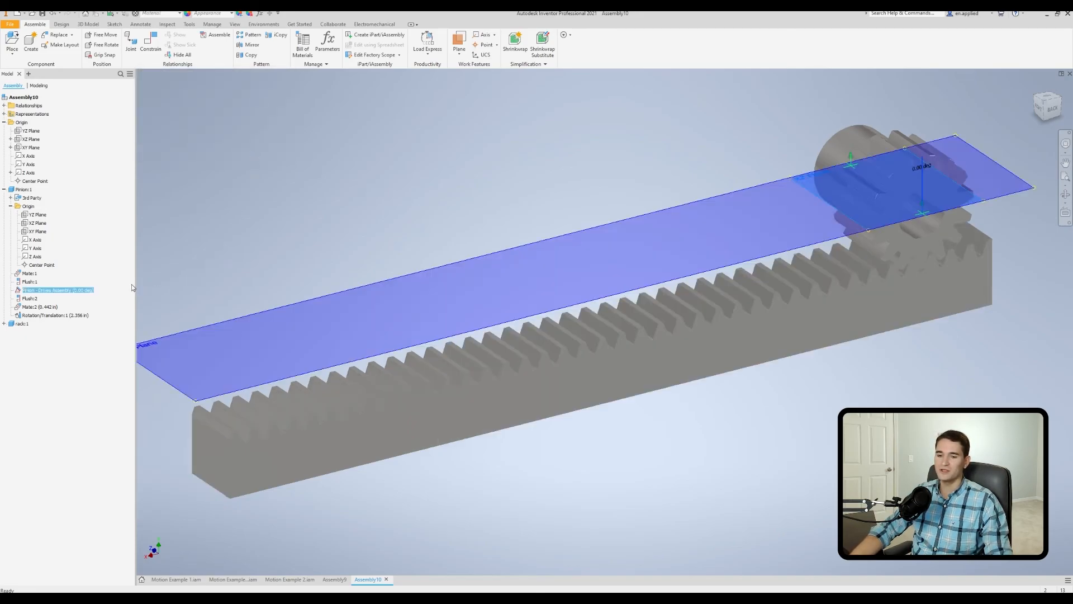
Drive the pinion's angle constraint in reverse with the end value set to -720 degrees to check the rack motion.
right_click(67, 290)
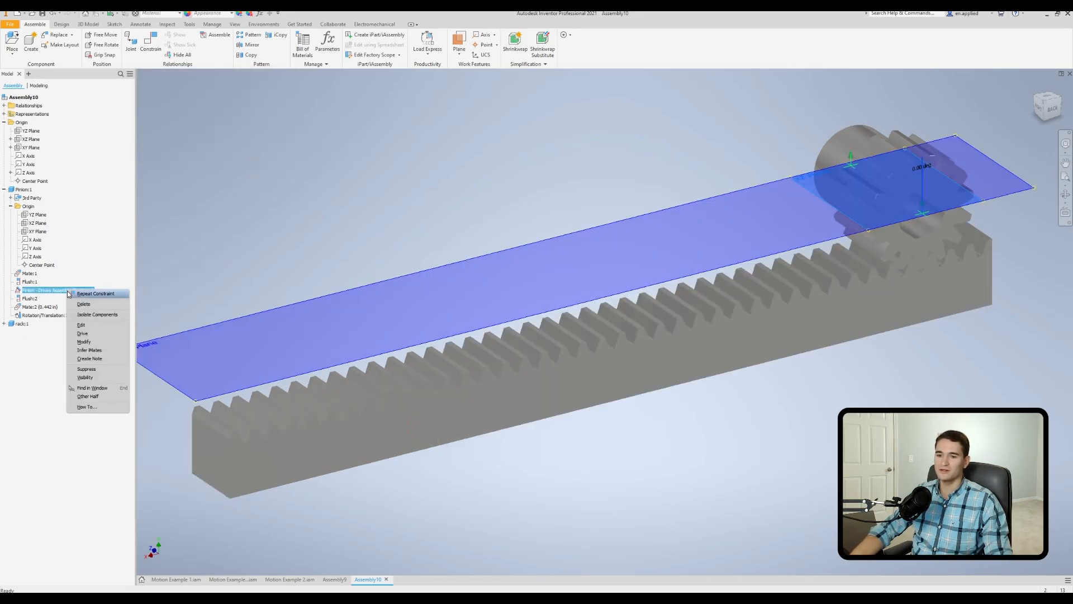
left_click(82, 333)
left_click(195, 110)
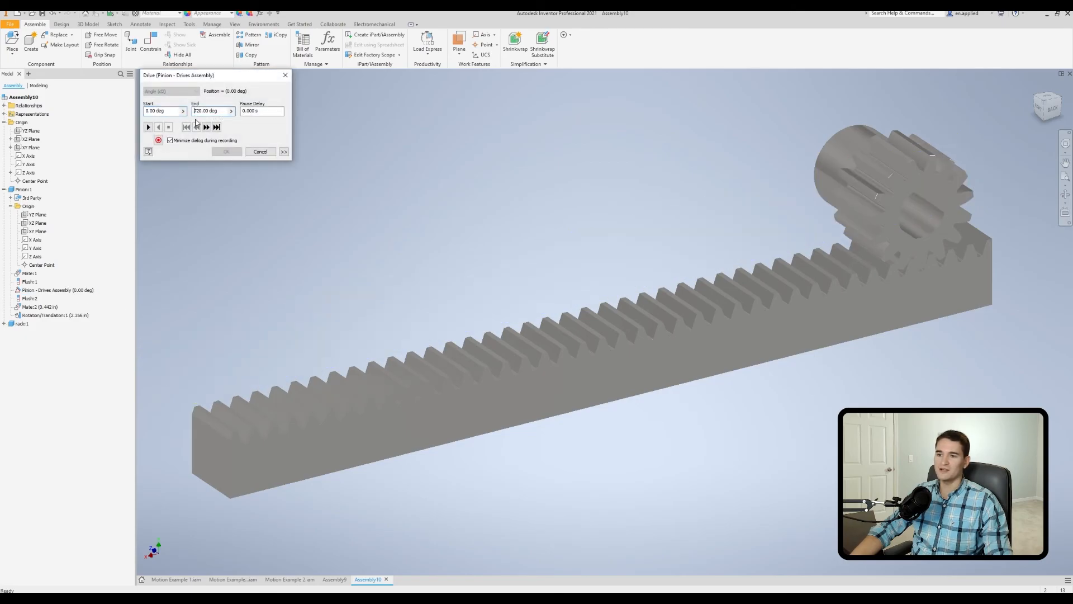
type("-")
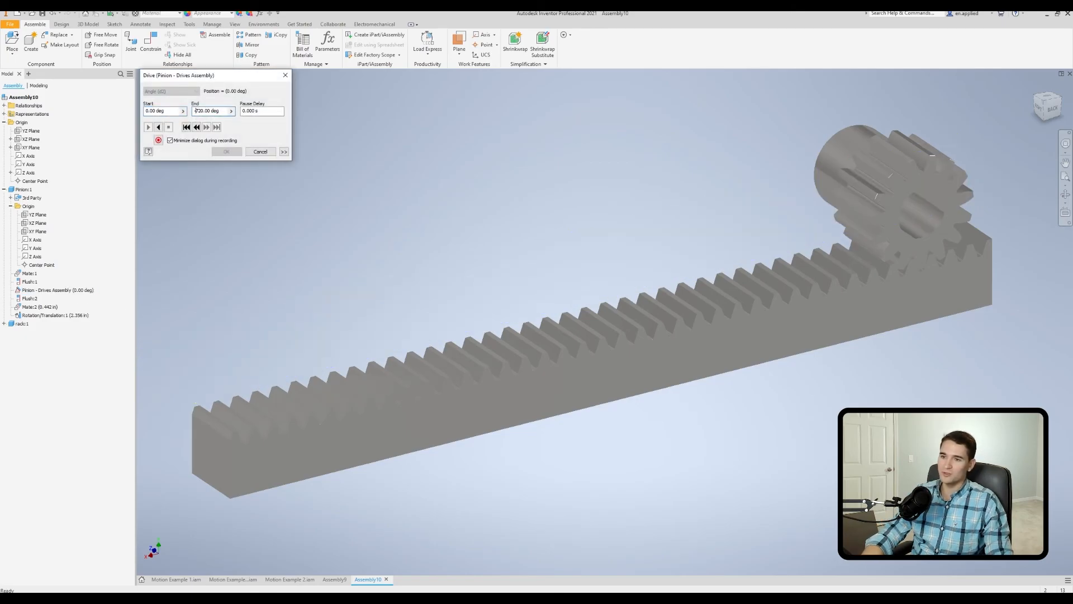
left_click(159, 127)
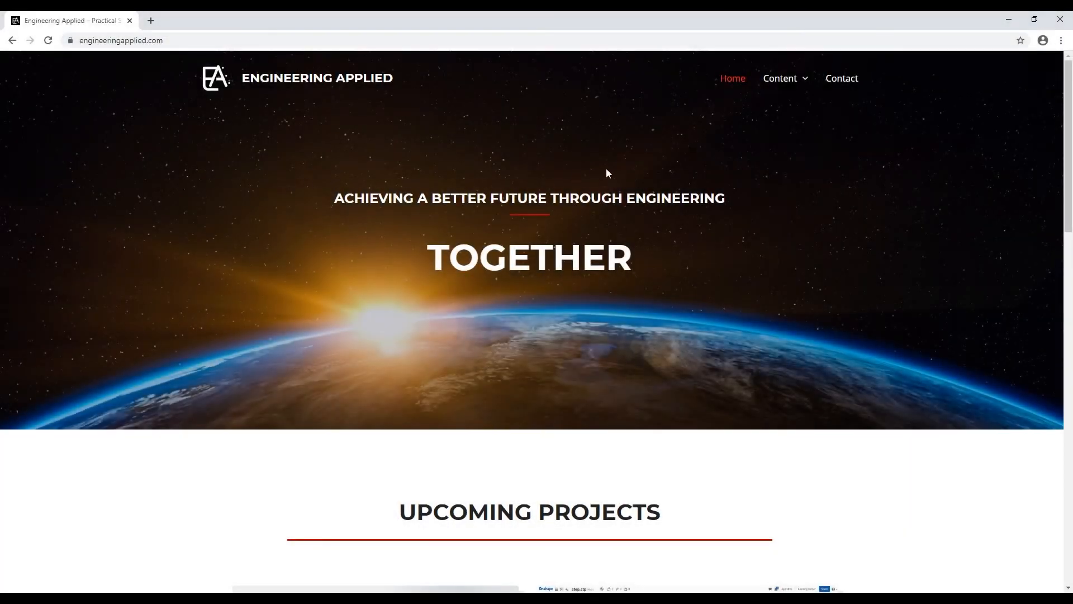
Switch to the web browser, open the Engineering Applied site's Contact page and activate the name field of its contact form.
left_click(831, 87)
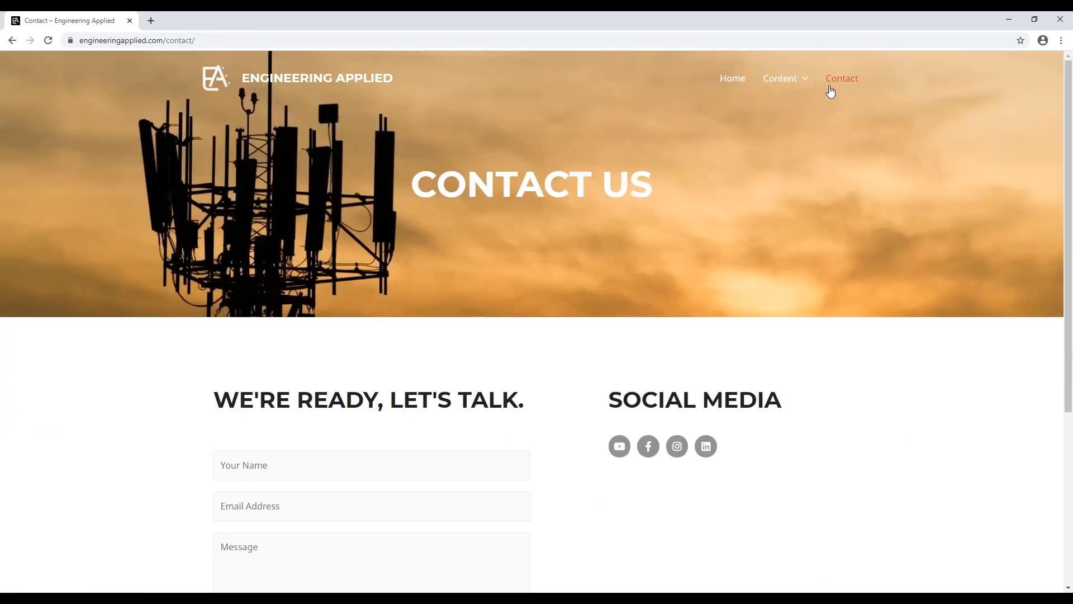
scroll(610, 272, "down", 3)
left_click(334, 369)
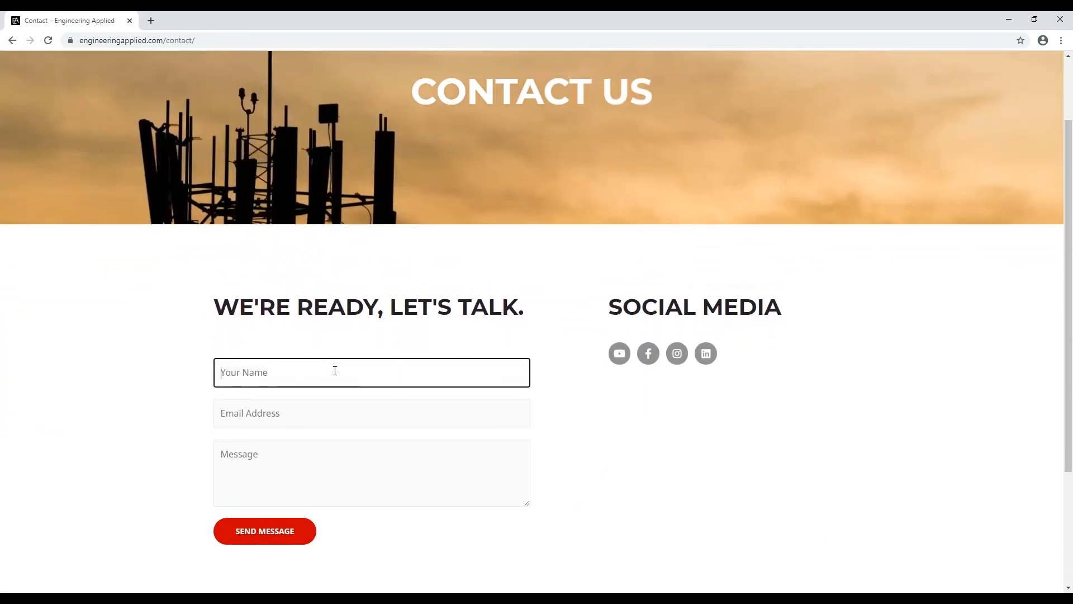